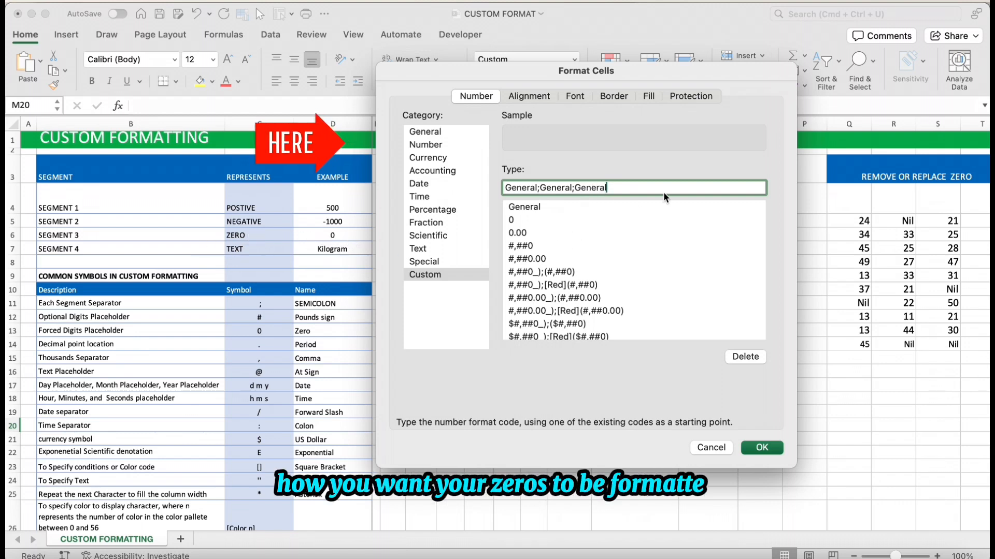
Add a third semicolon to the end of the custom number format code General;General;General
text(;)
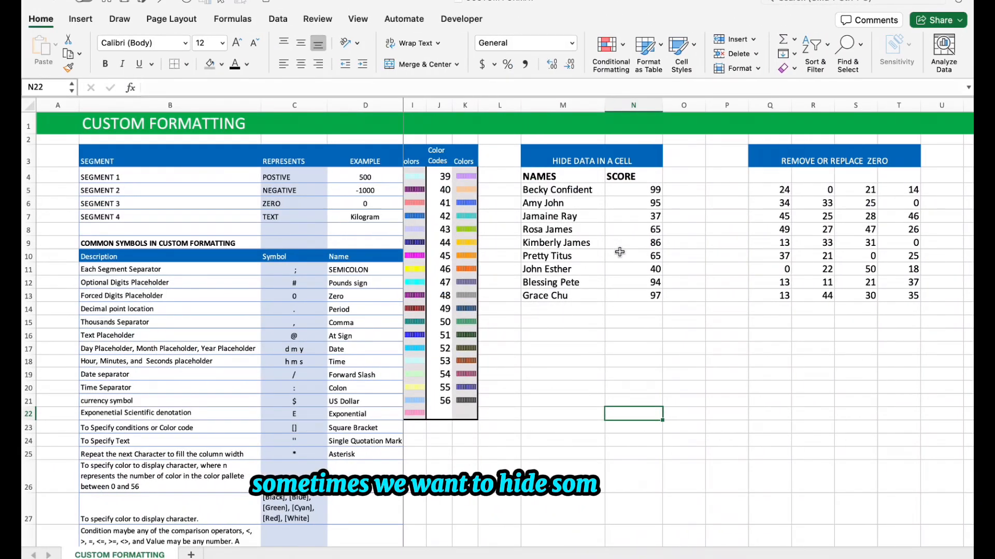
Hide the scores in N5:N13 by setting their font color to white
click(599, 161)
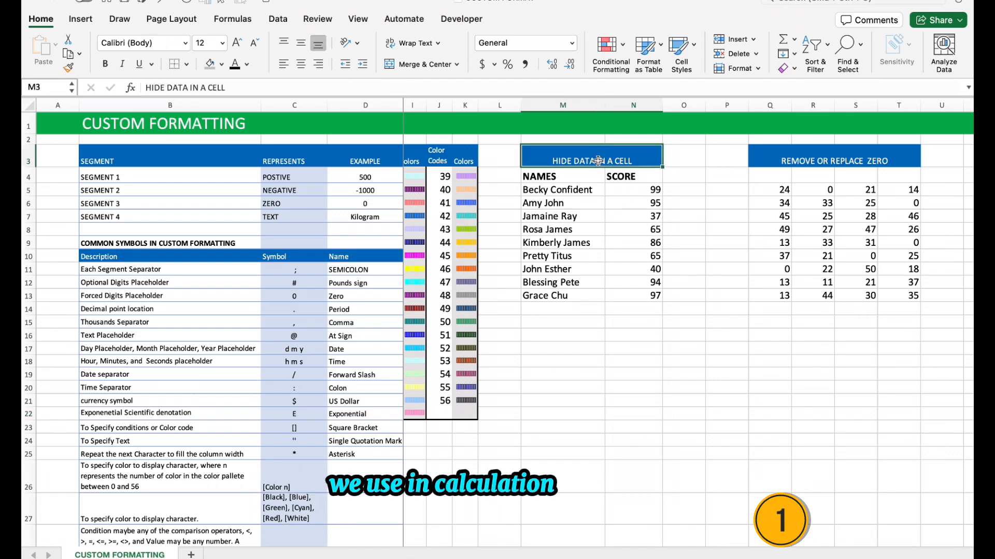
drag(625, 190, 629, 295)
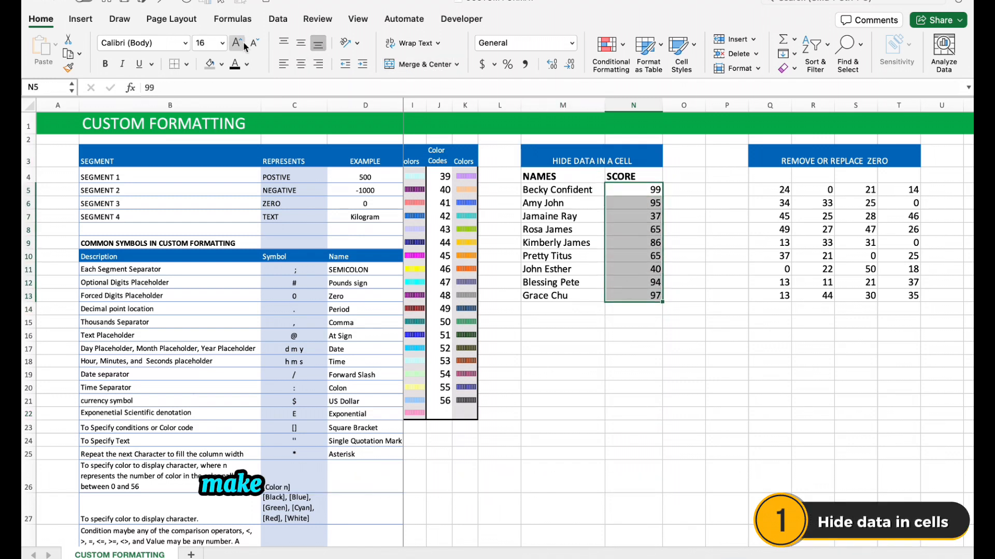
click(222, 64)
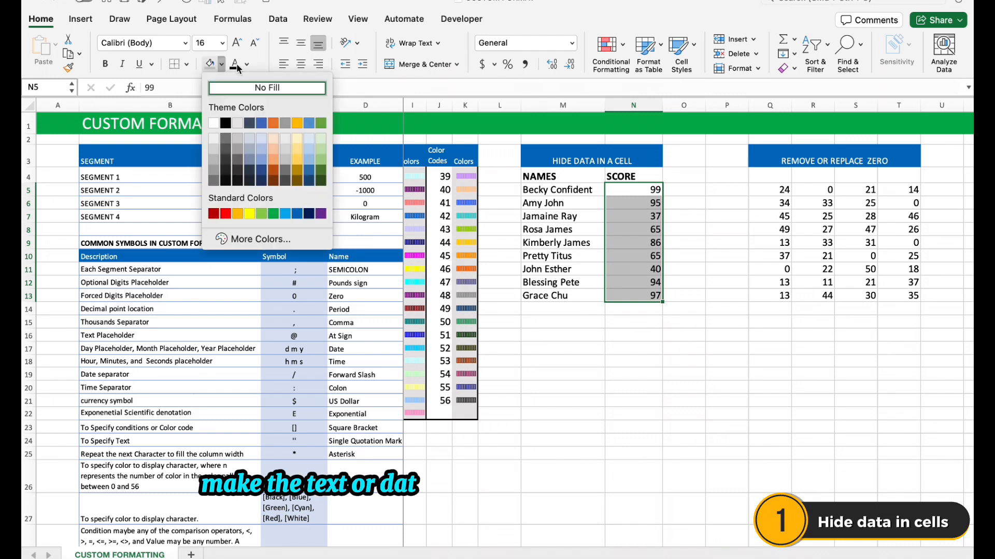
click(244, 66)
click(246, 66)
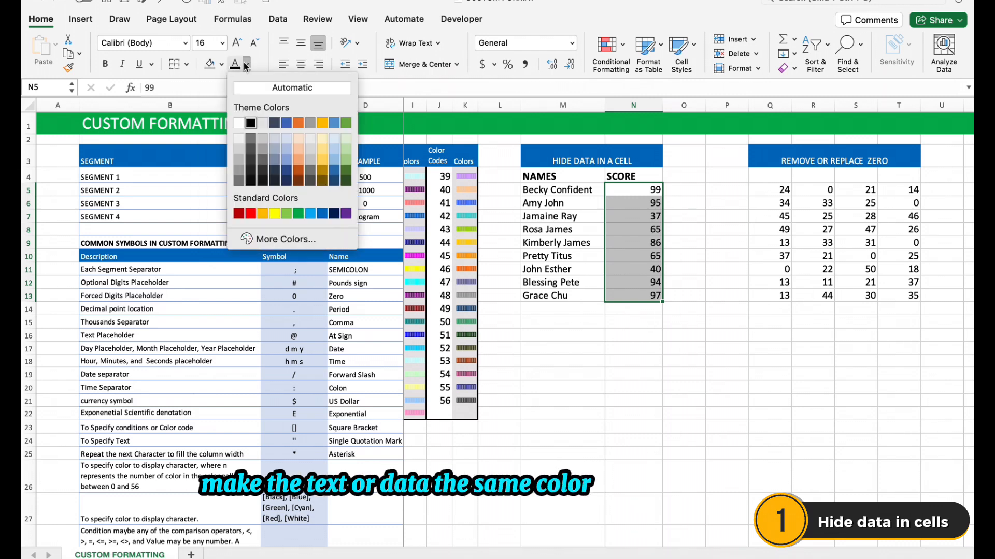
click(241, 123)
click(642, 398)
click(629, 267)
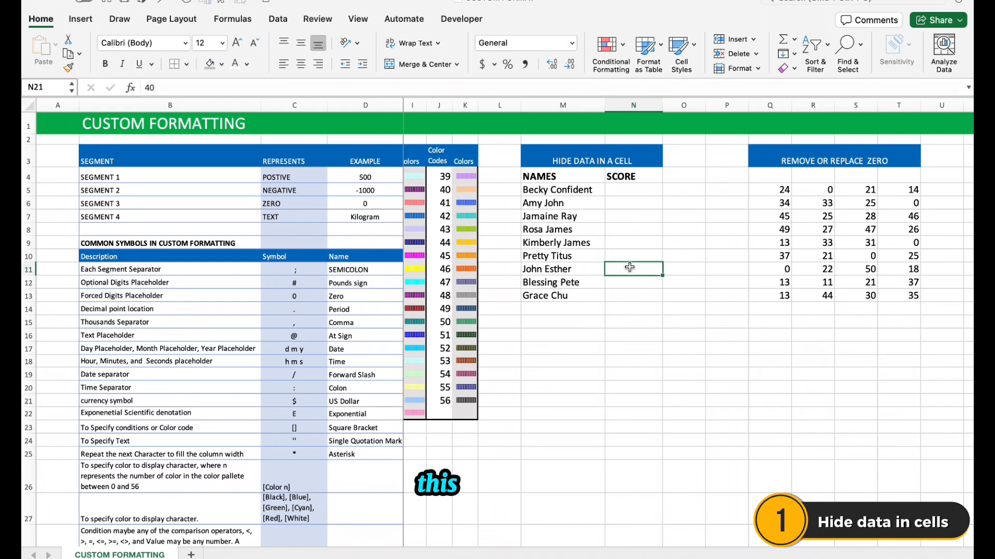
Fill the score cells N5:N13 with black and undo both the fill and the white font color
drag(636, 192, 650, 293)
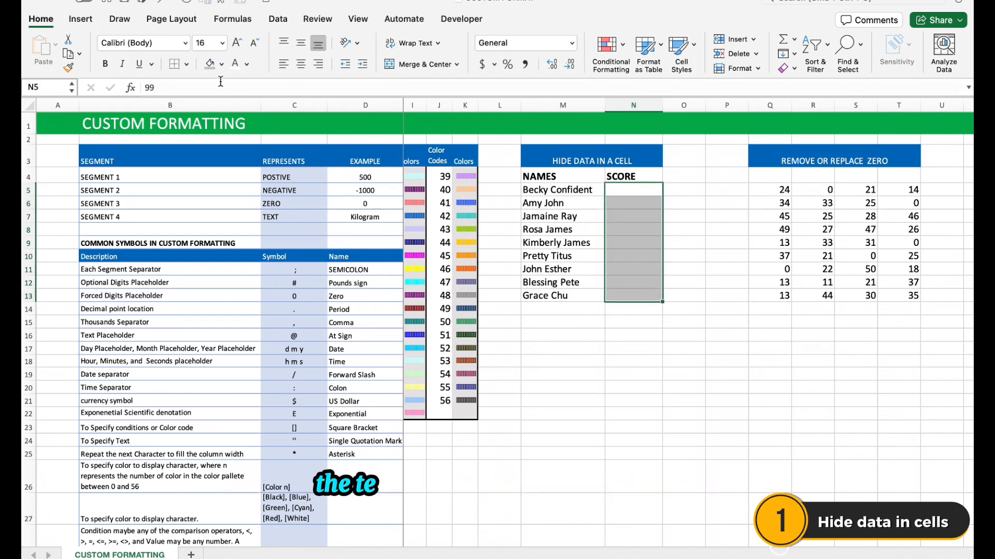
click(222, 64)
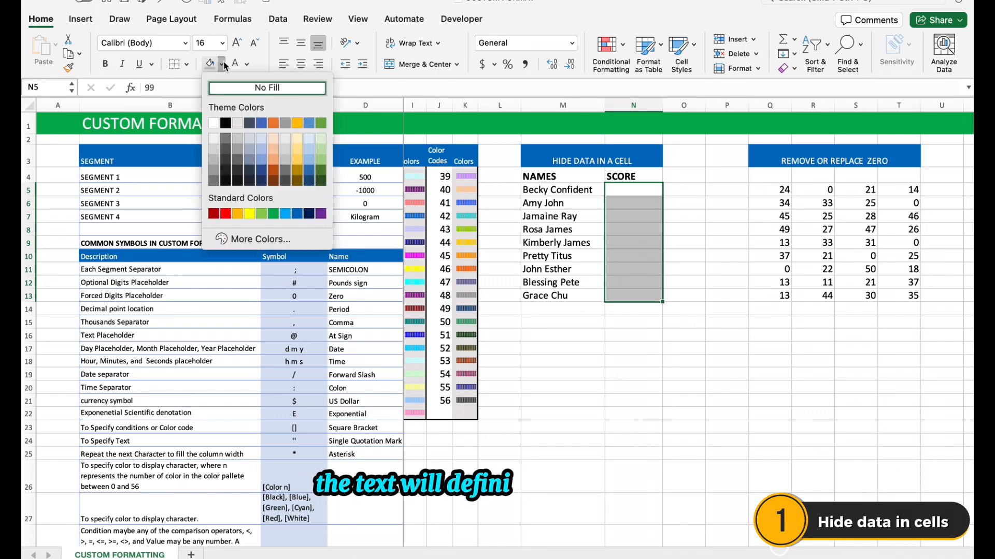
click(225, 123)
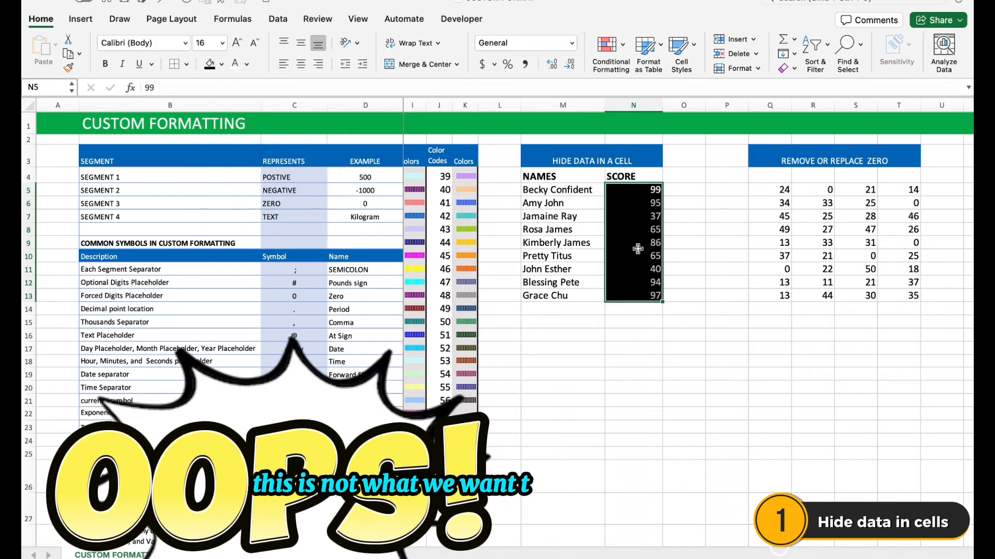
key(super+z)
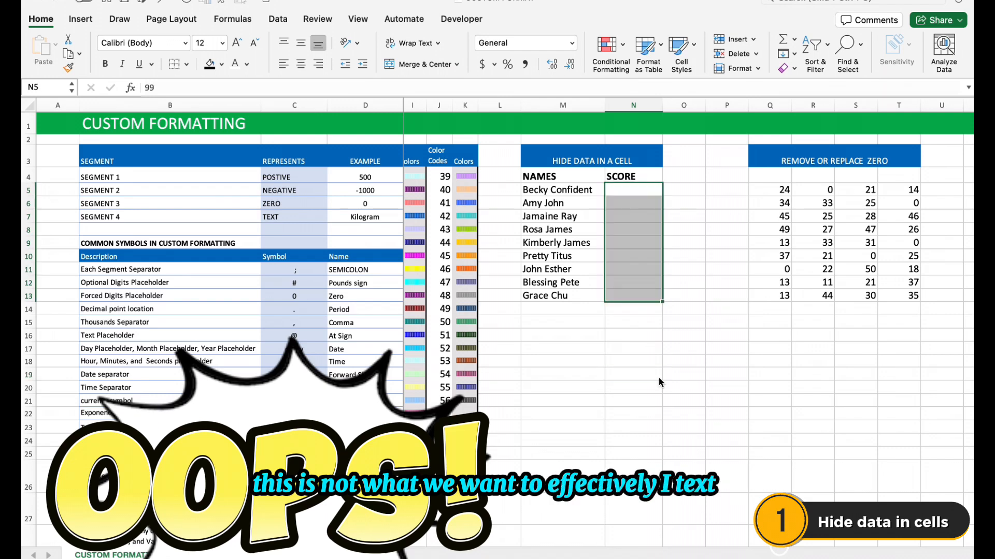
click(631, 191)
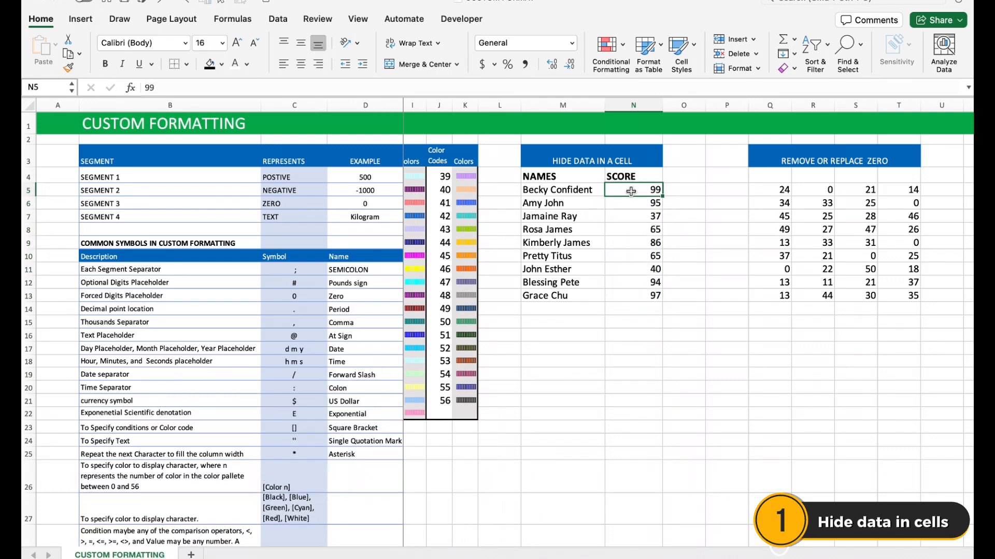
Apply the custom number format ;;; to the scores in N5:N13 to hide them
drag(631, 191, 643, 289)
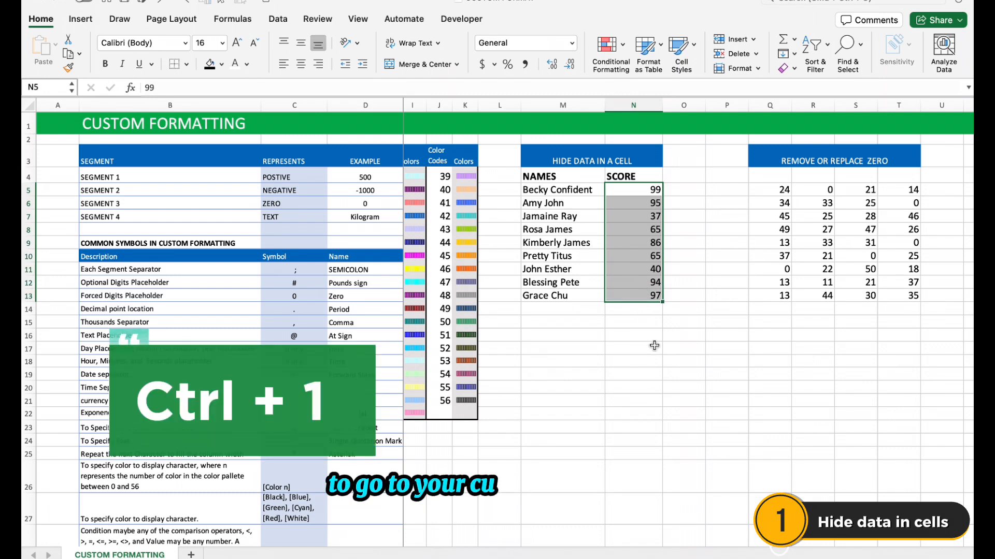
key(ctrl+1)
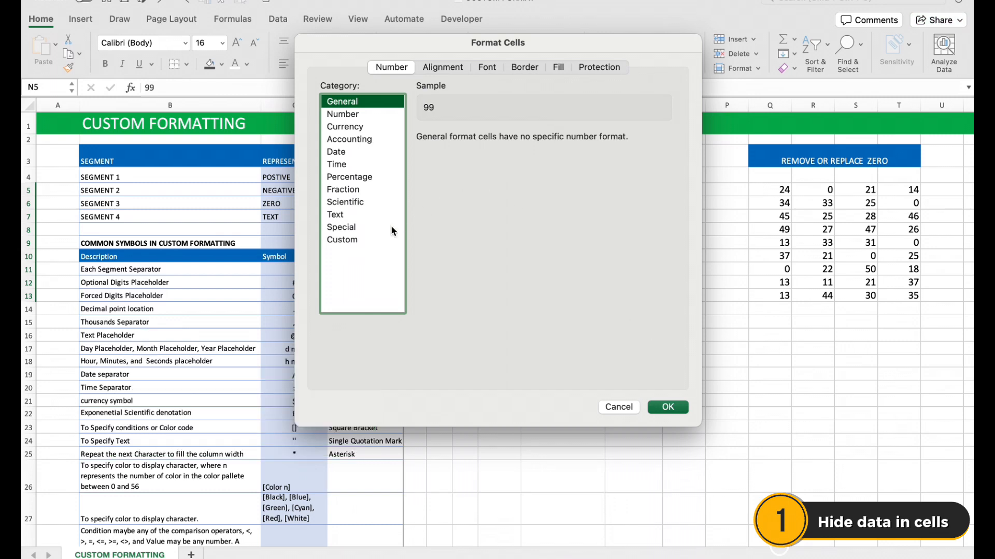
click(342, 240)
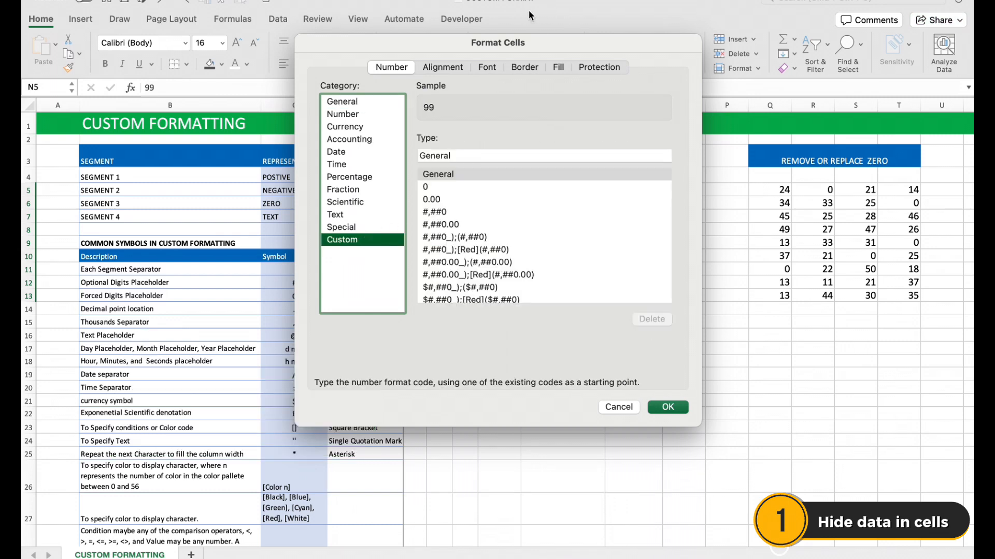
drag(511, 41, 549, 45)
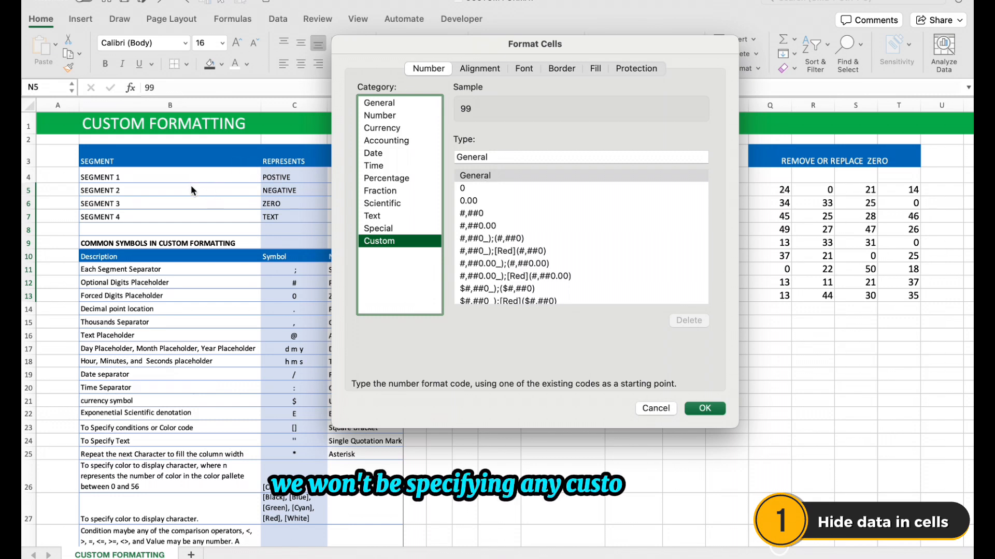
drag(521, 45, 633, 50)
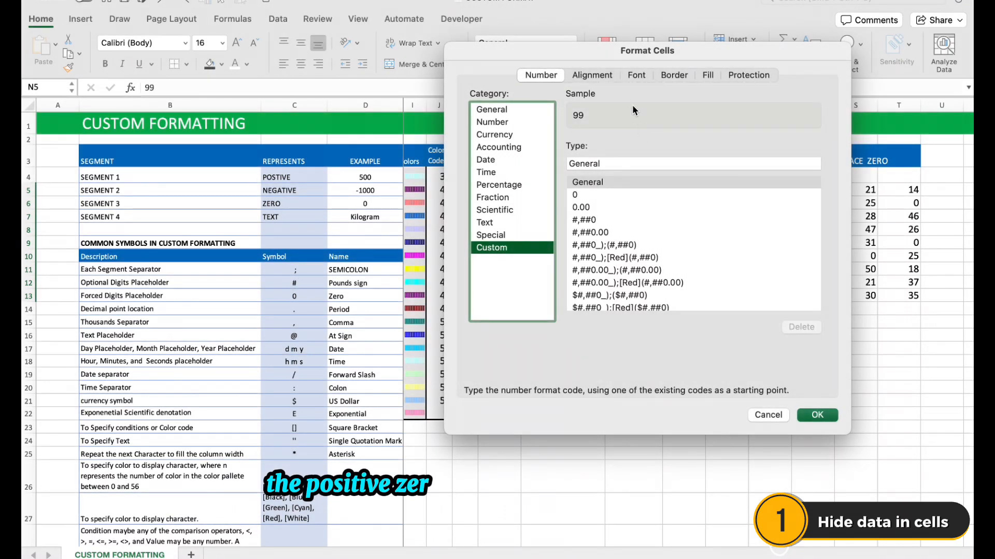
double_click(607, 161)
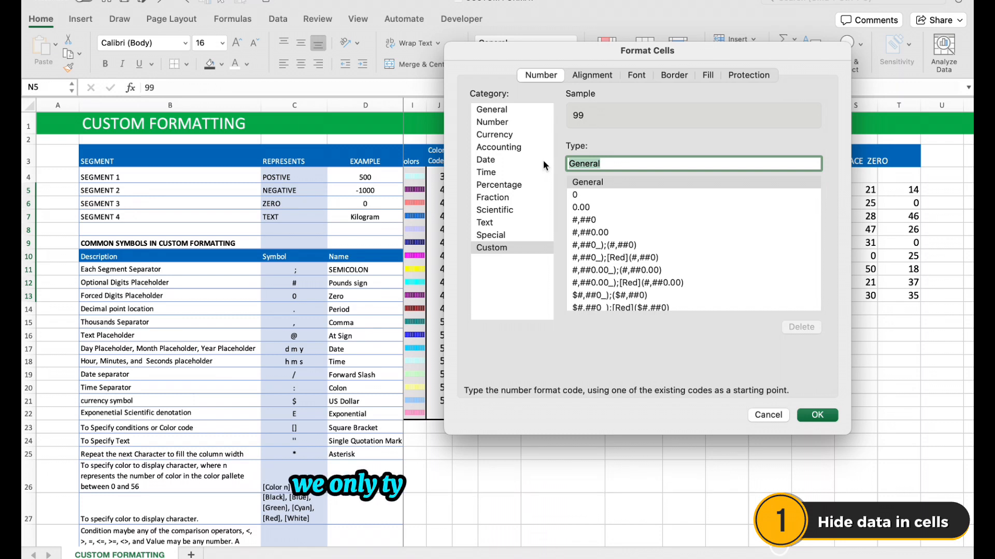
text(;;;)
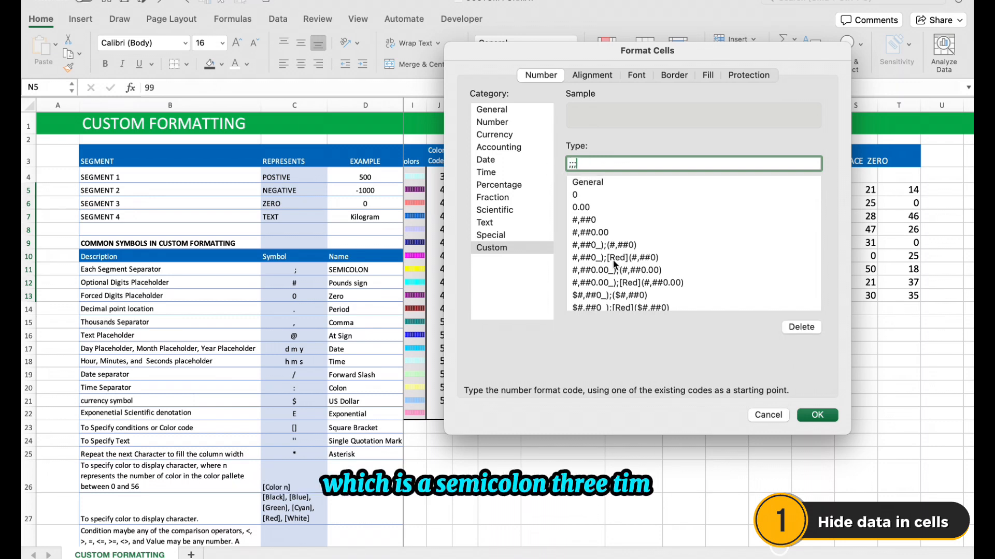
click(817, 417)
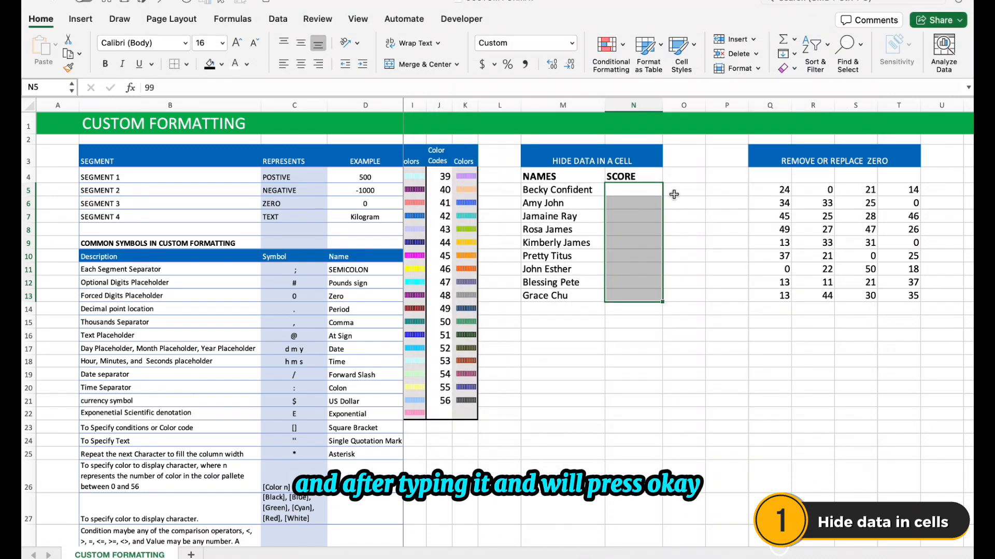
click(648, 337)
Test the hidden scores in N5:N13 against a black cell fill and undo the fill
drag(635, 188, 639, 292)
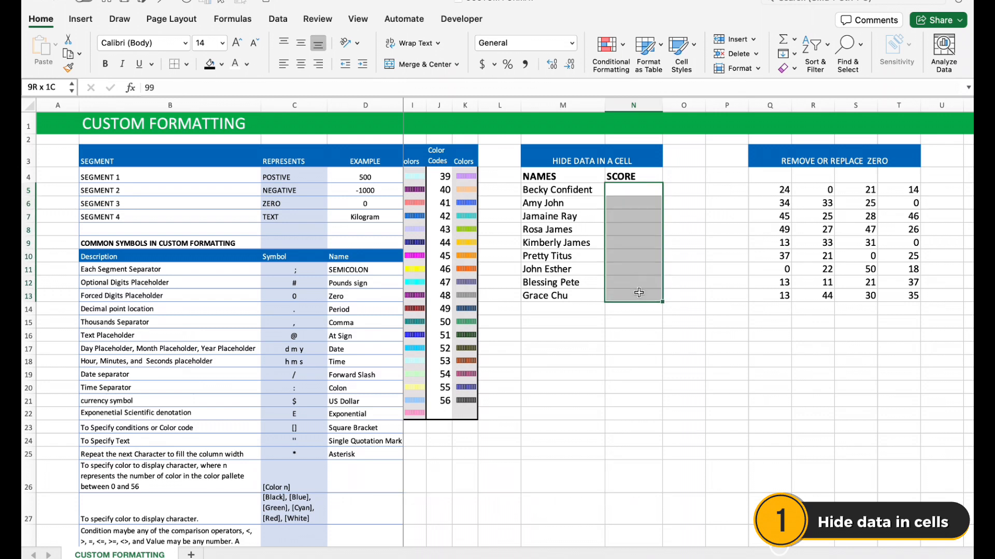
click(210, 64)
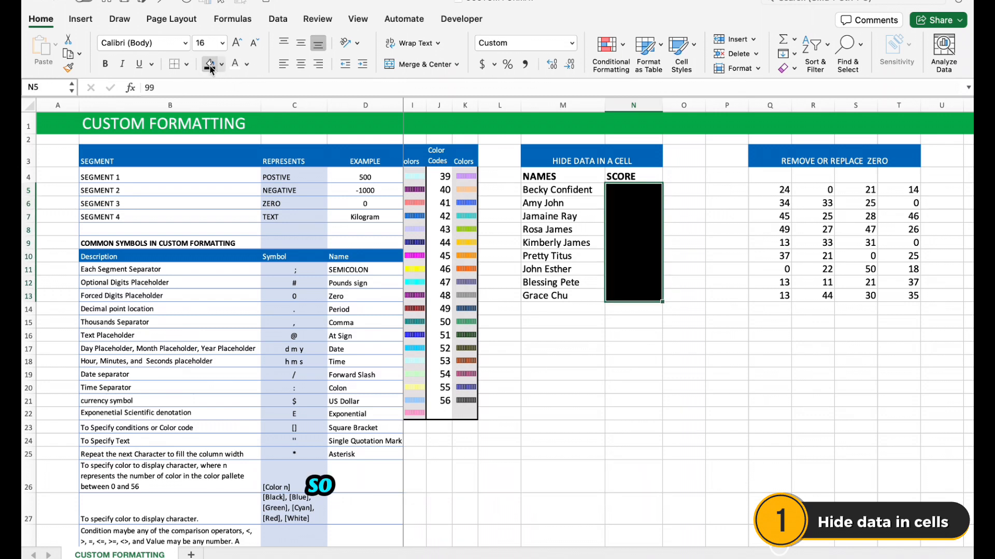
key(ctrl+z)
click(611, 330)
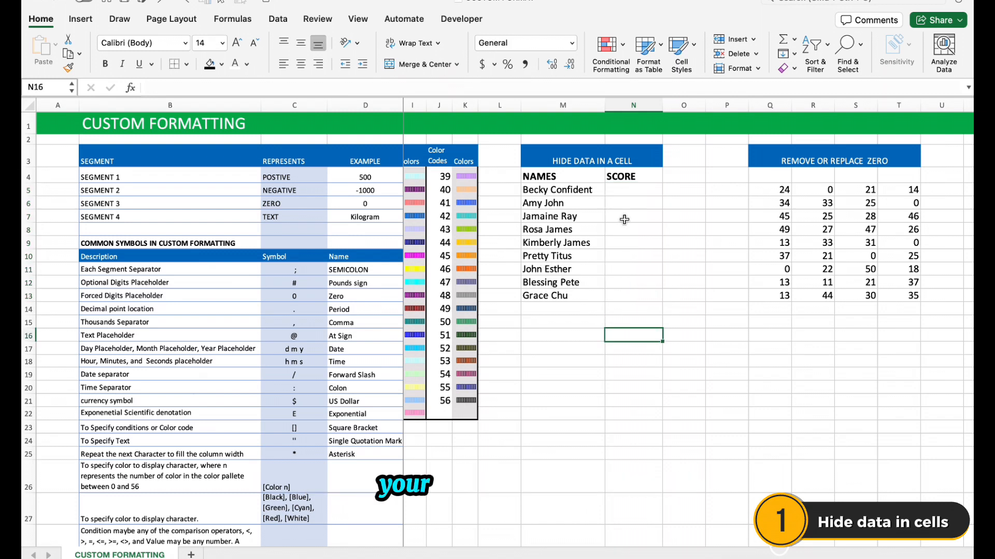
Check the contents of several hidden score cells and total the scores in N14 with =SUM(N5:N13)
click(629, 189)
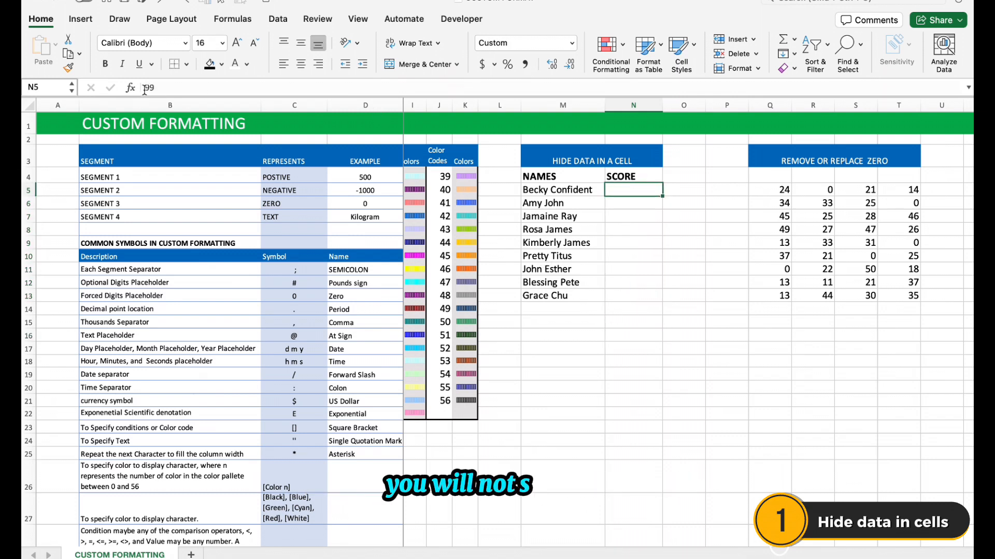
click(646, 202)
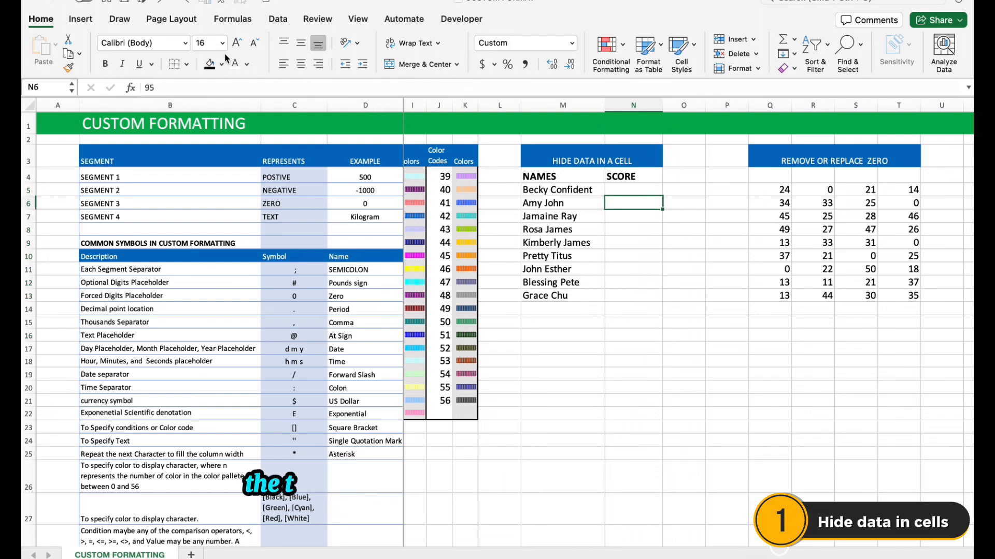
click(644, 241)
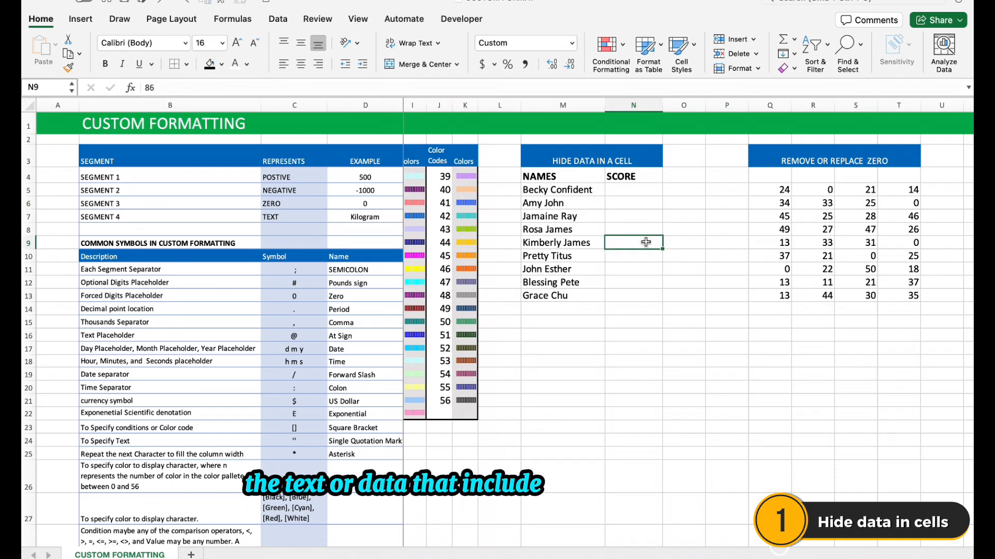
click(644, 295)
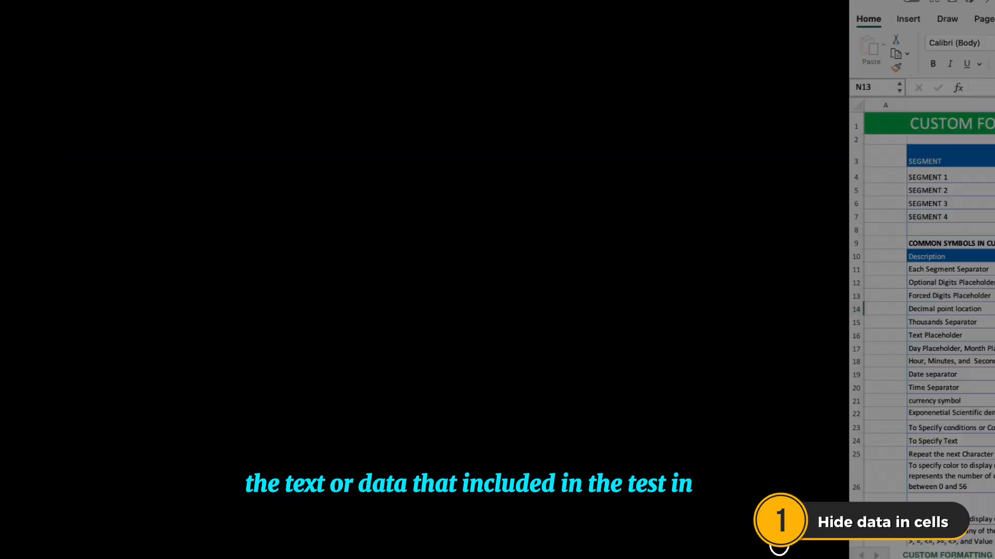
click(633, 310)
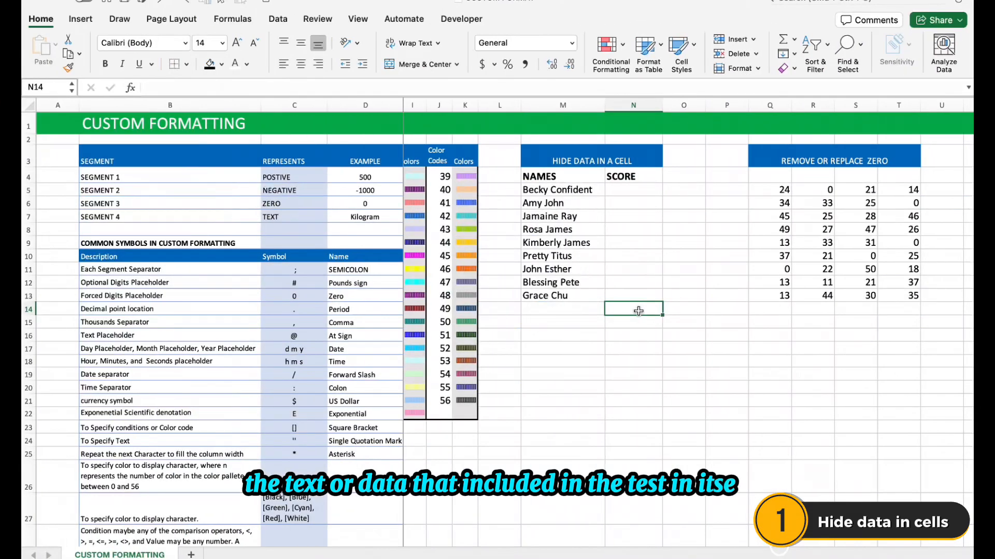
text(=SUM()
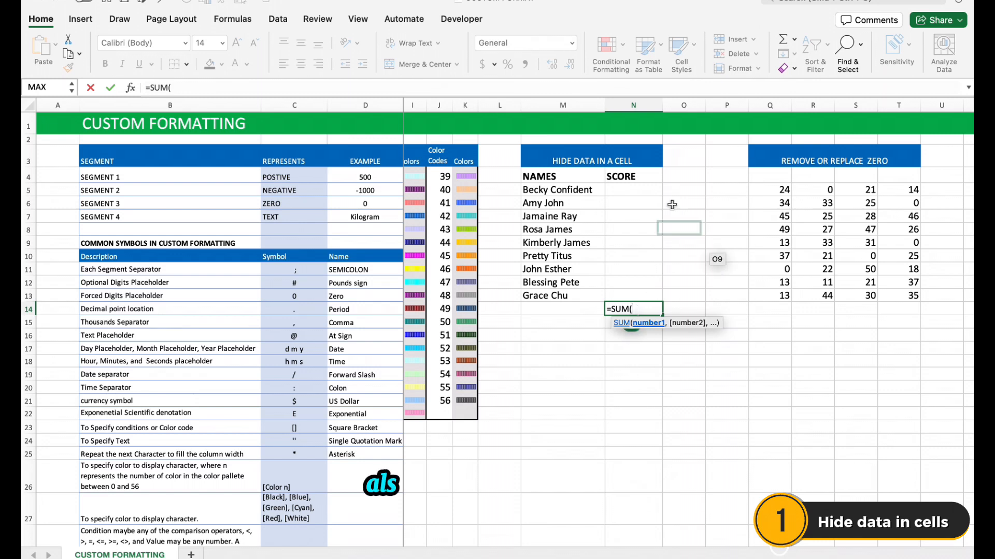
drag(644, 190, 646, 294)
text())
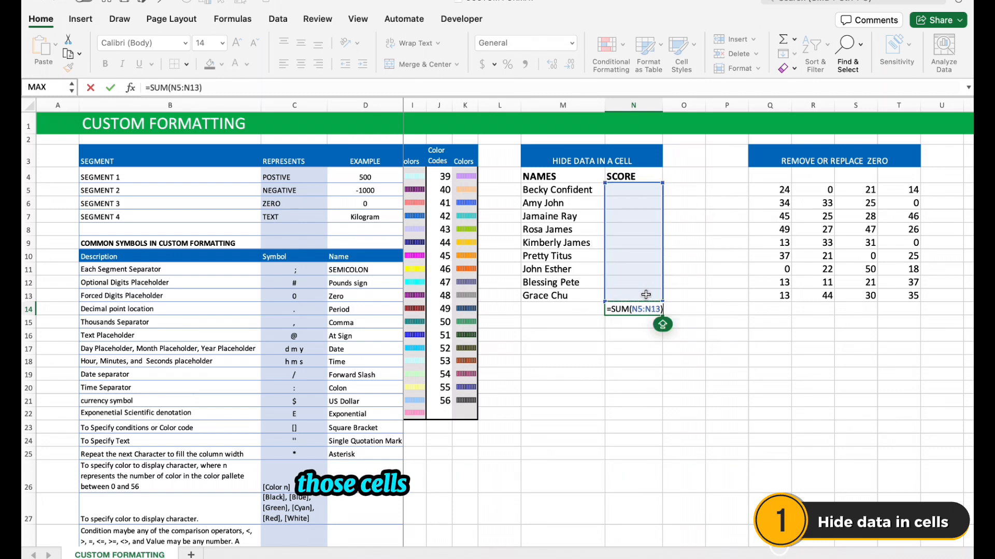
key(Return)
Remove the ;;; custom number format code from the total in N14
click(644, 308)
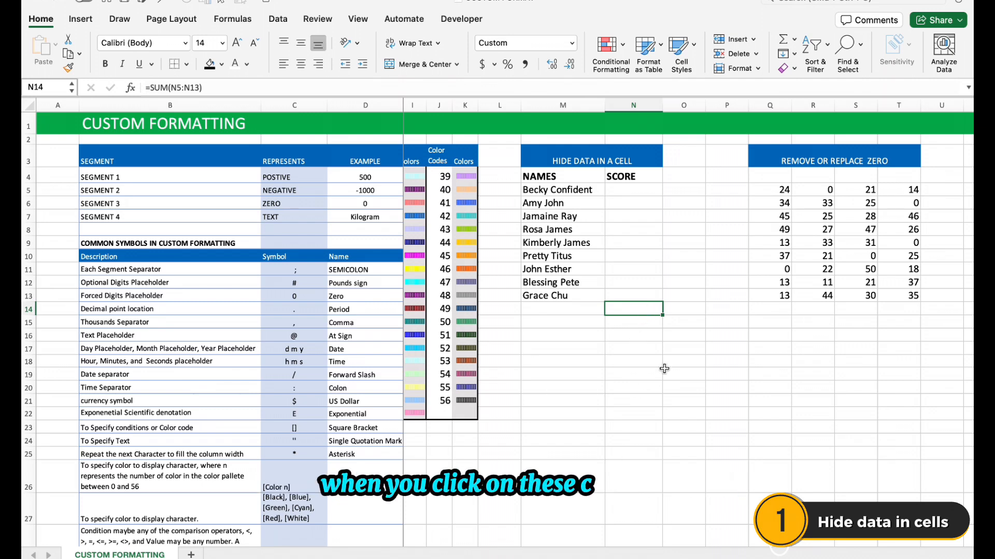
key(super+1)
click(450, 156)
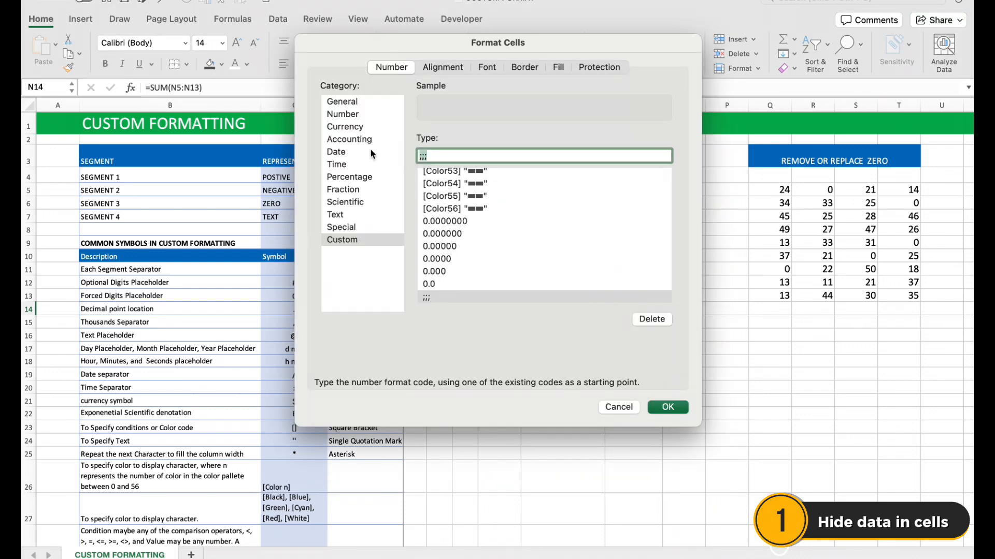
key(BackSpace)
key(BackSpace)
key(BackSpace)
click(667, 409)
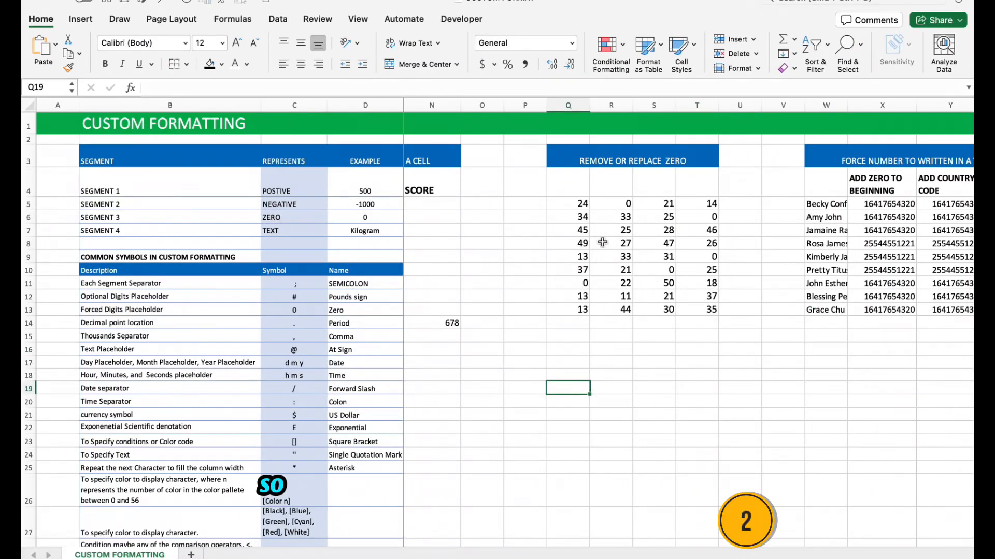
Apply the custom number format #;#;; to Q5:T14 in the REMOVE OR REPLACE ZERO table
click(576, 200)
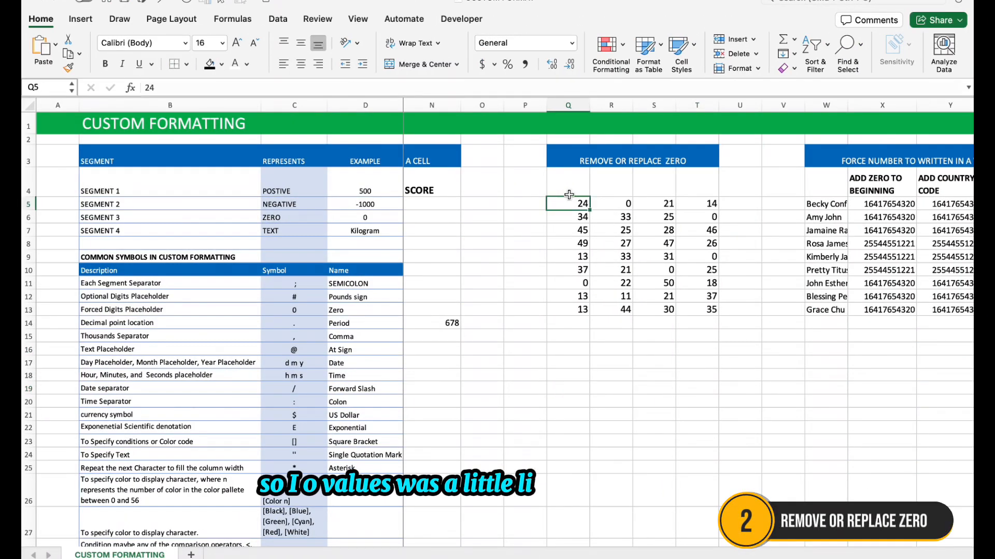
drag(577, 200, 712, 324)
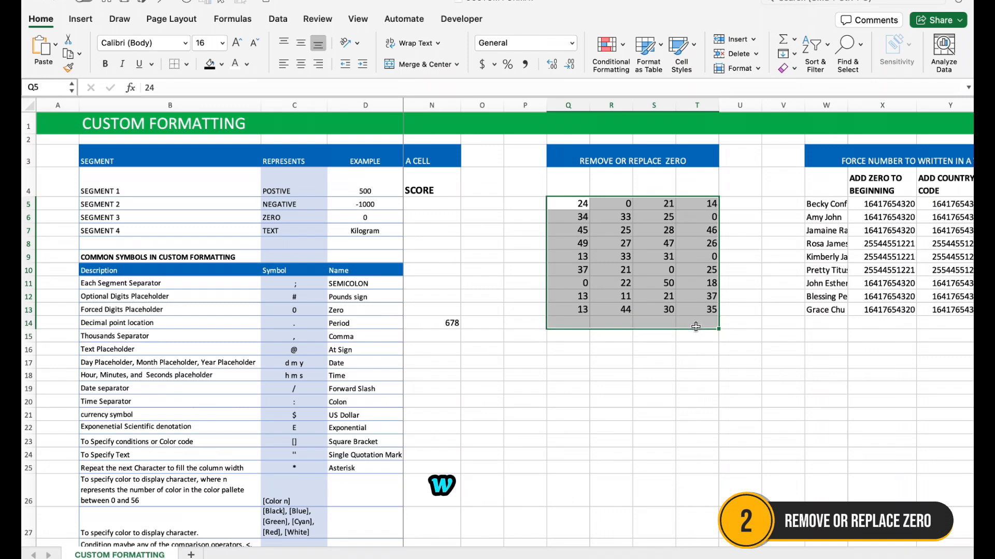
key(ctrl+1)
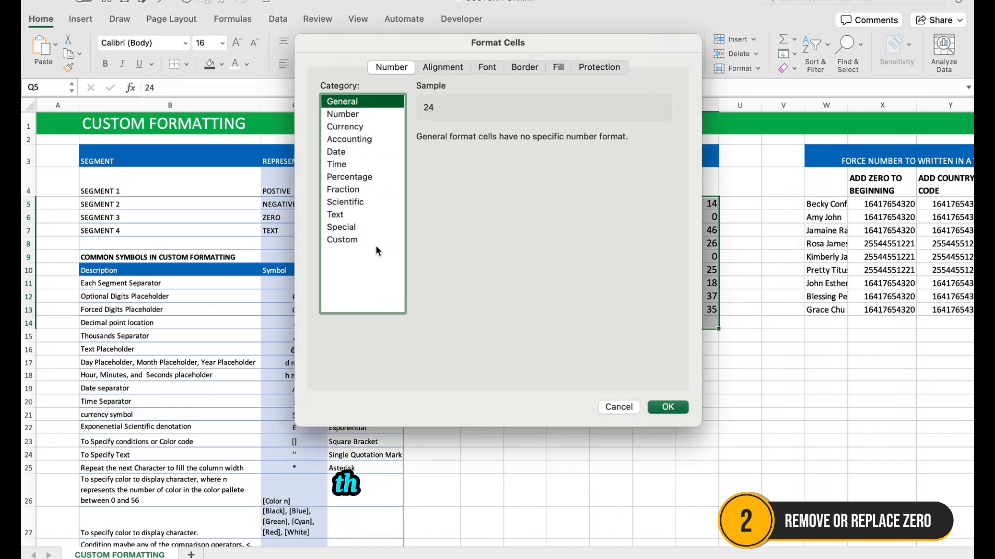
click(375, 242)
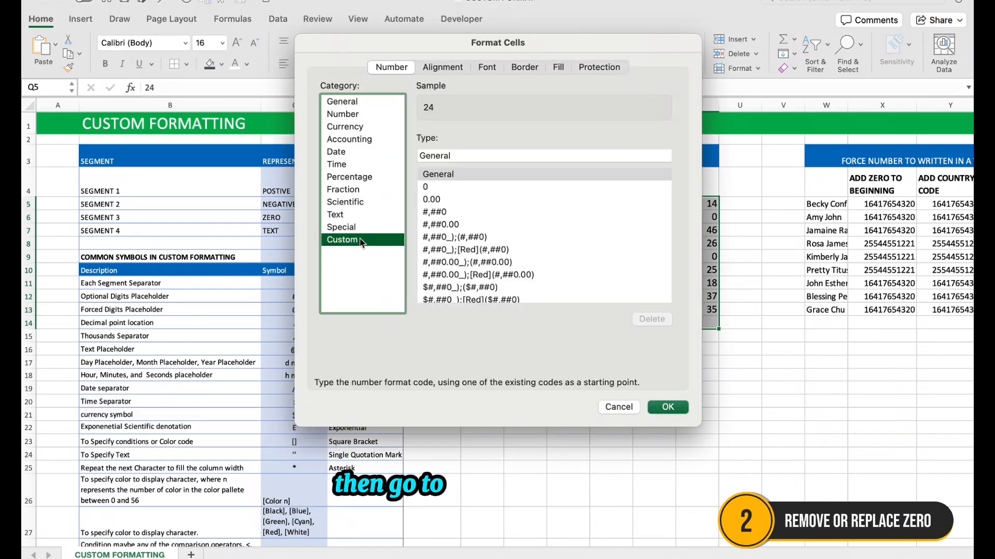
click(474, 156)
drag(474, 156, 409, 147)
key(BackSpace)
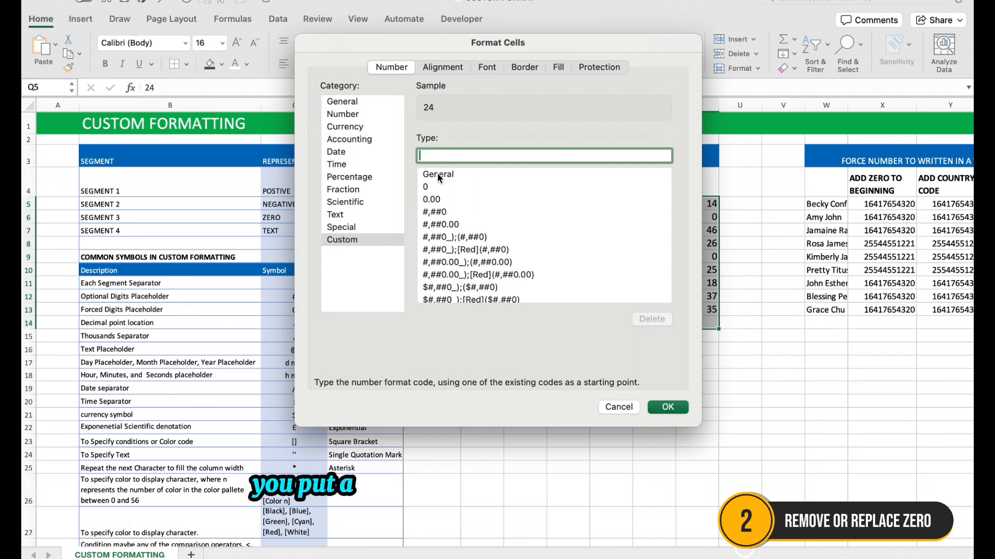
text(#)
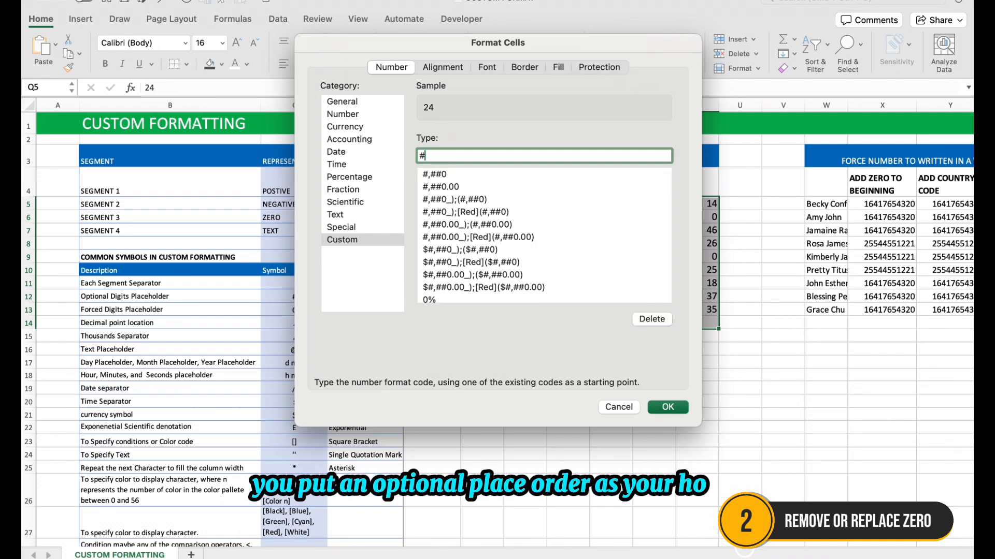
text(;#;)
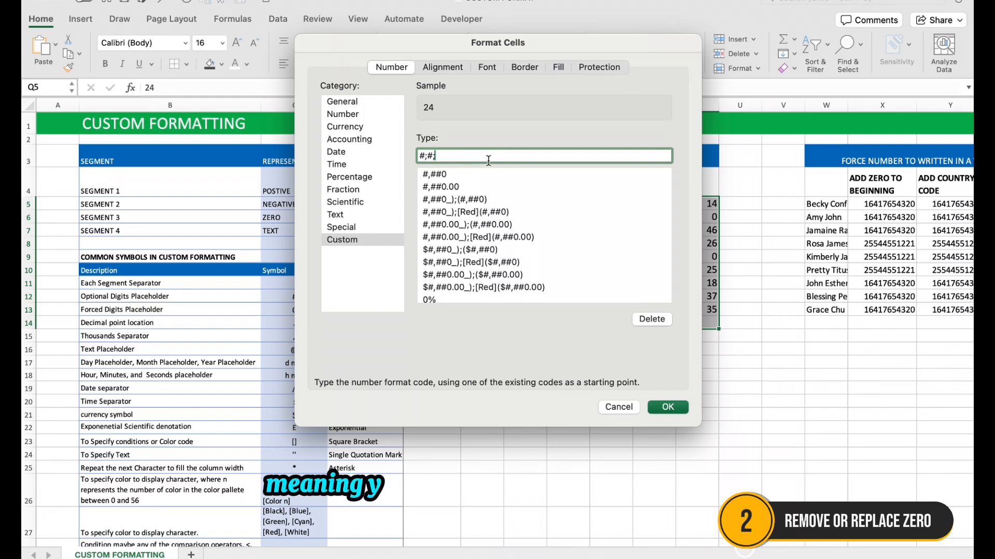
text(;)
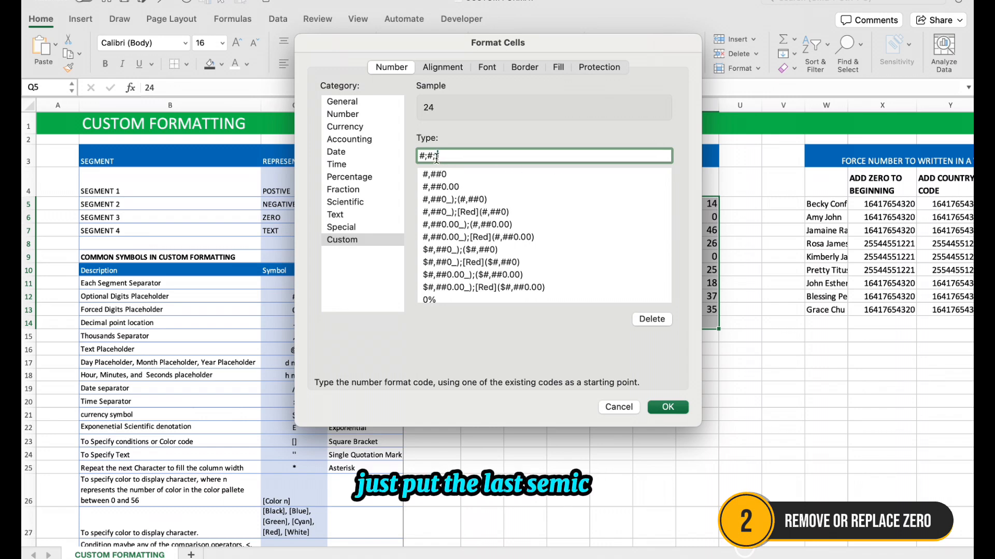
click(667, 406)
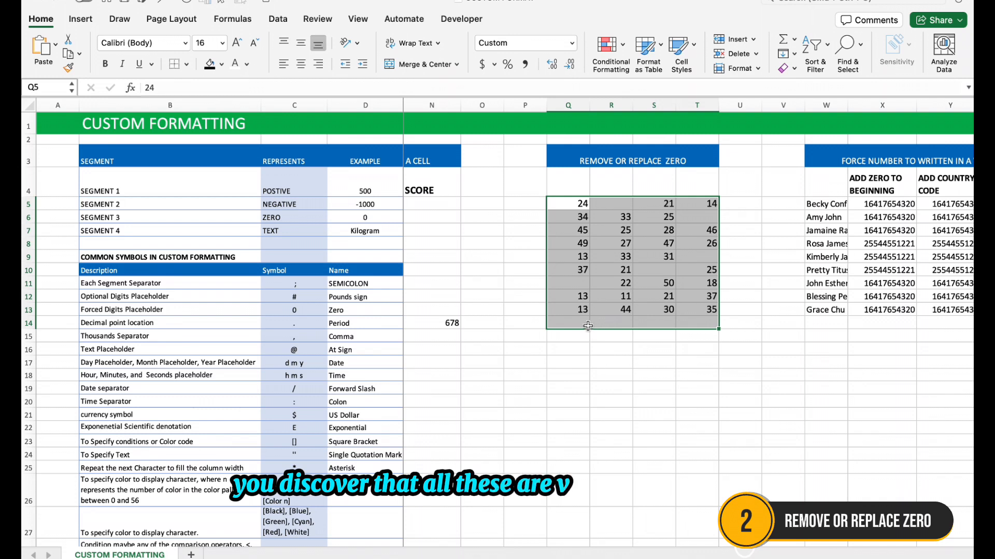
Enter 45 in Q14 and 0 in R14 to test the zero-hiding format, and check the contents of R14 and Q11
click(587, 325)
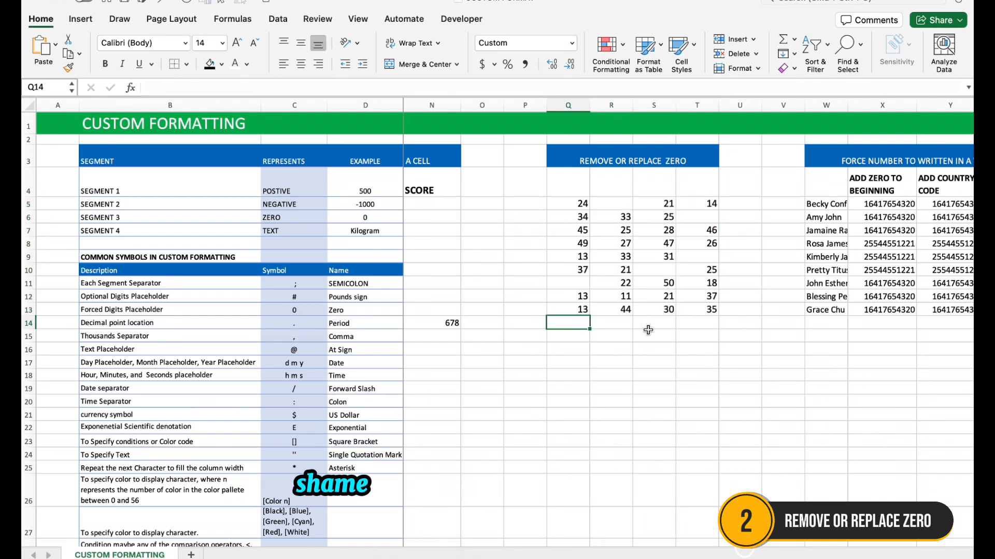
text(45)
click(622, 321)
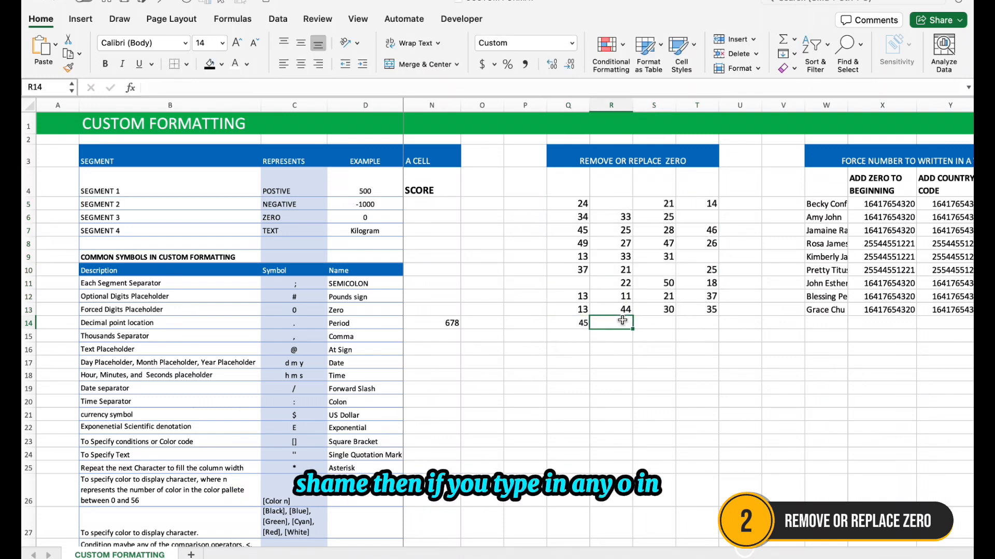
text(0)
key(Return)
click(597, 324)
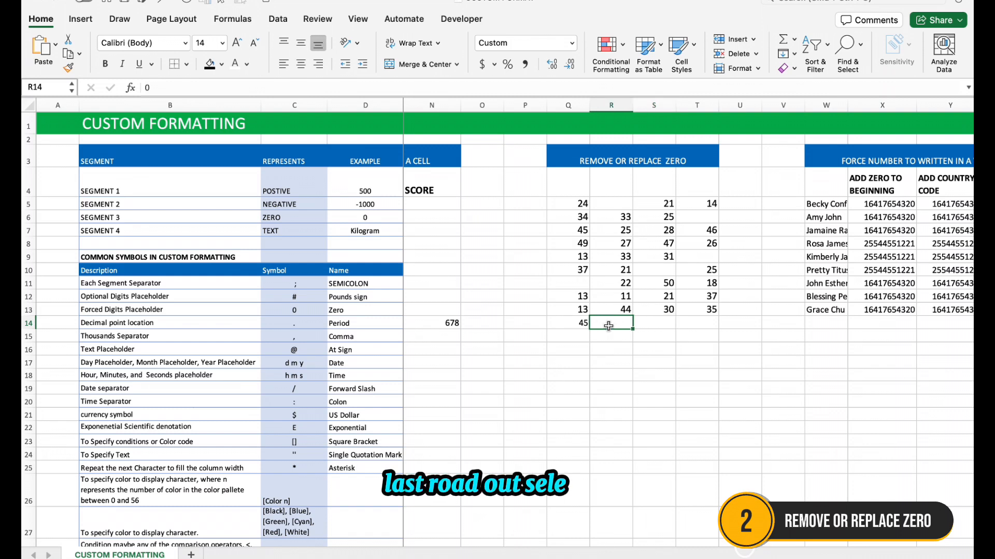
click(583, 285)
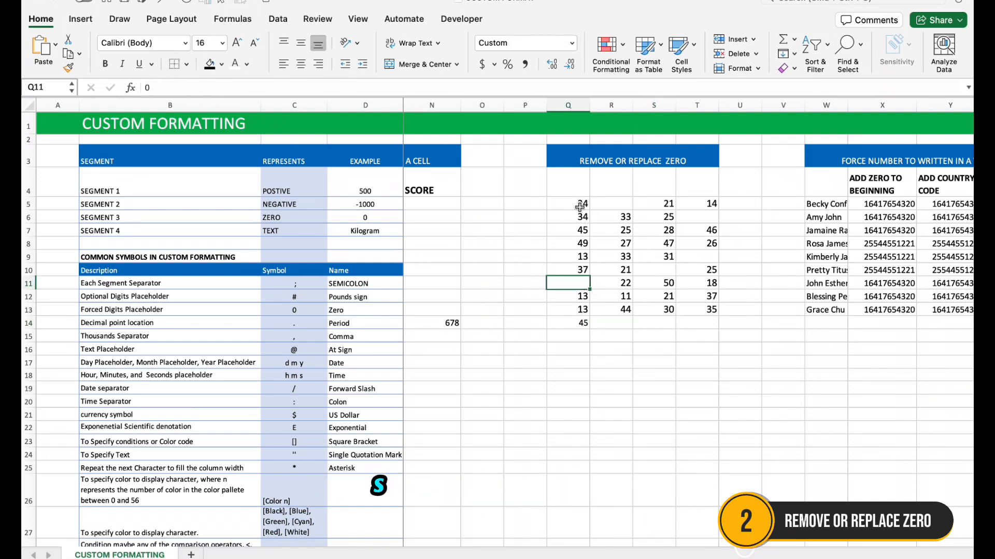
Change the custom number format of Q5:T14 to GENERAL;GENERAL;;
drag(582, 203, 702, 325)
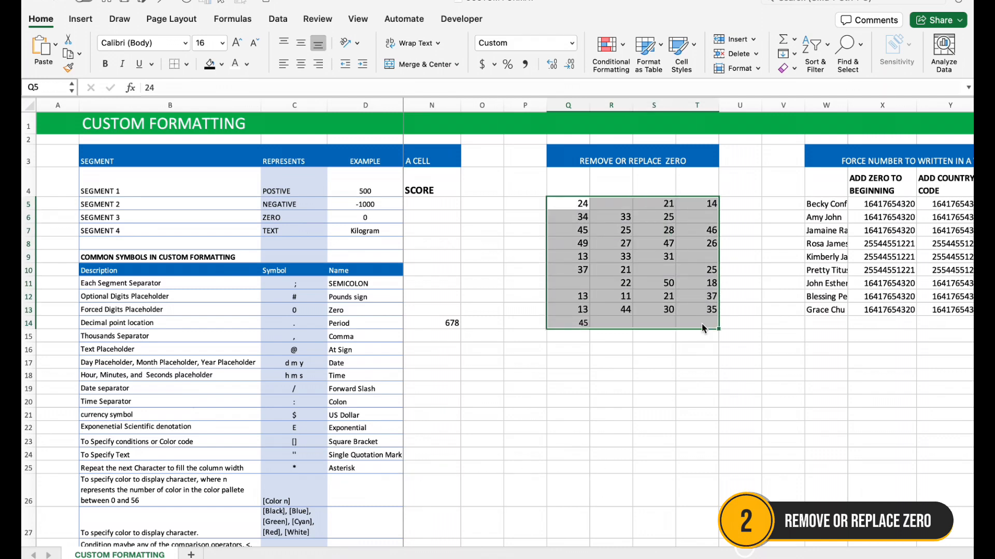
key(super+1)
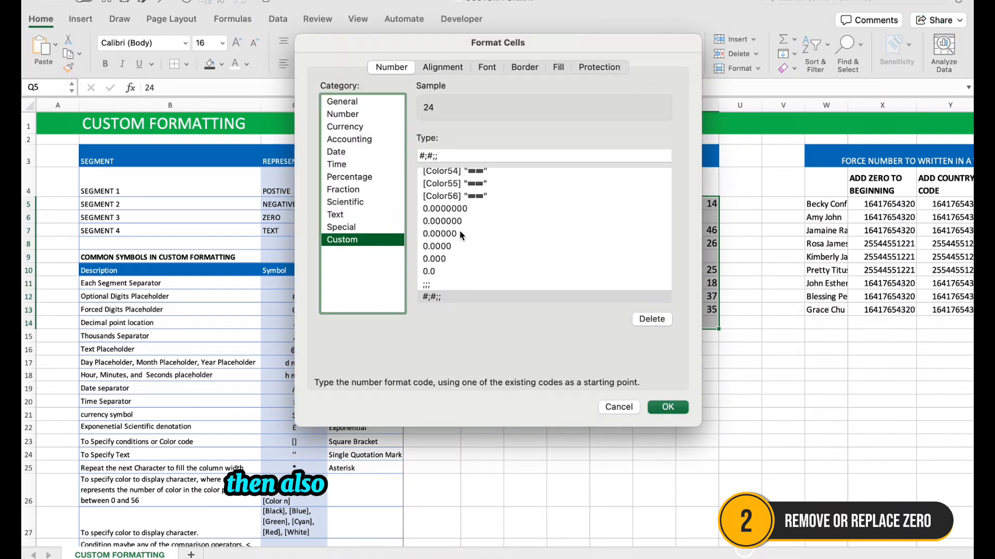
scroll(460, 235, up, 15)
click(420, 156)
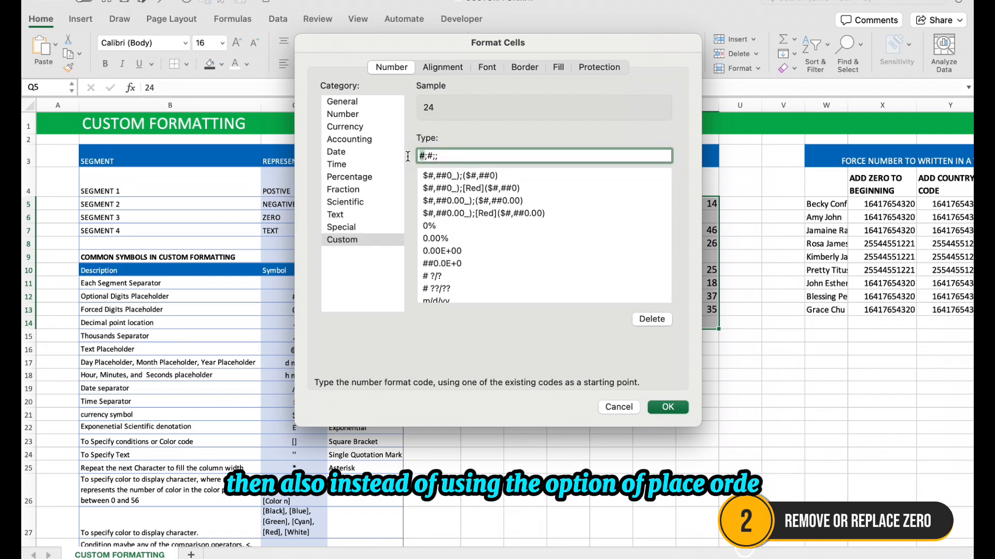
text(GENERA)
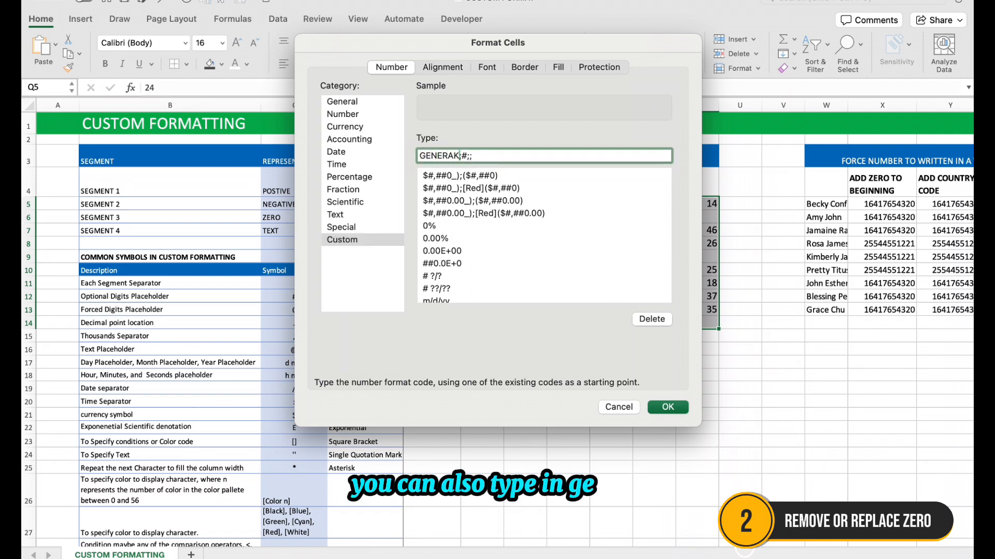
text(L)
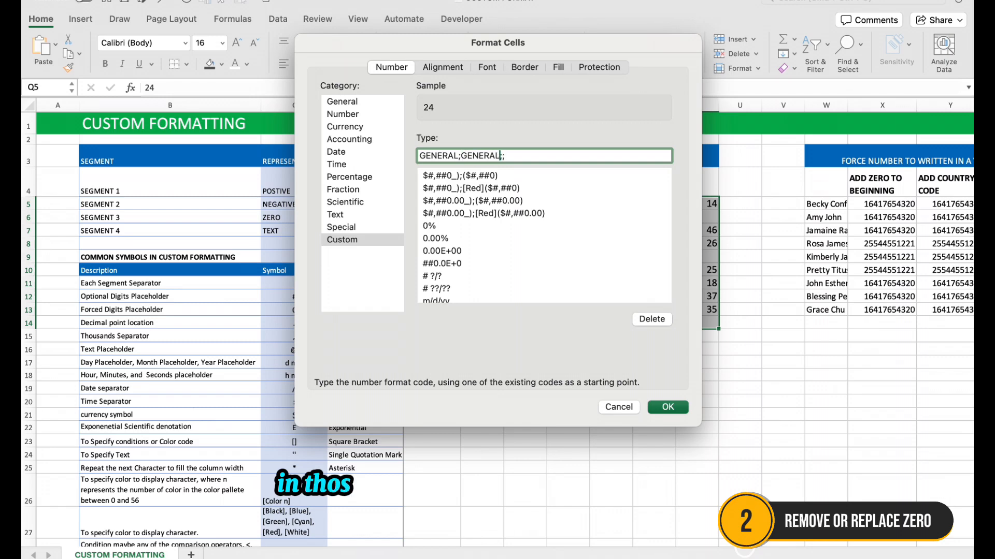
click(668, 408)
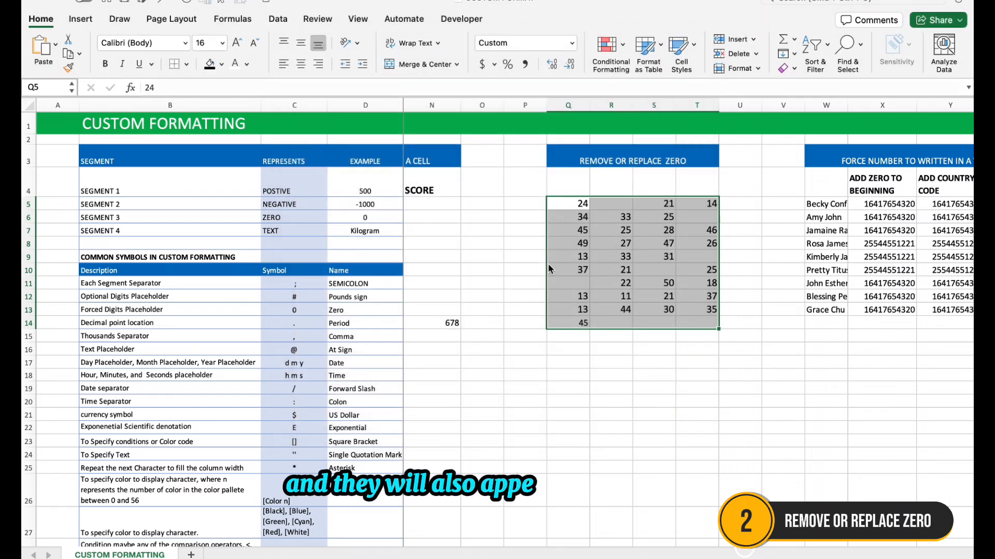
Replace both General sections in the custom format code of Q5:T14 with # placeholders, giving #;#;;
key(super+1)
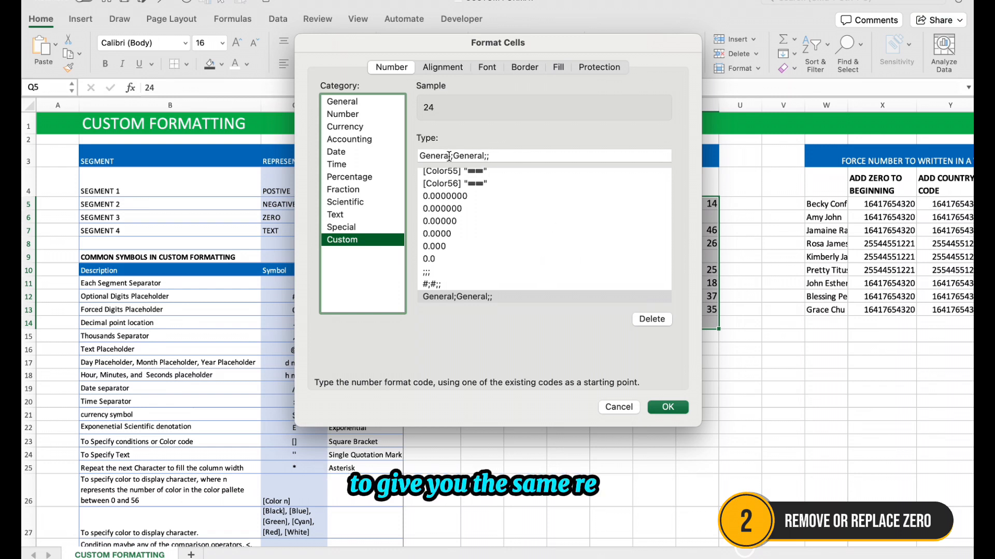
drag(451, 156, 402, 151)
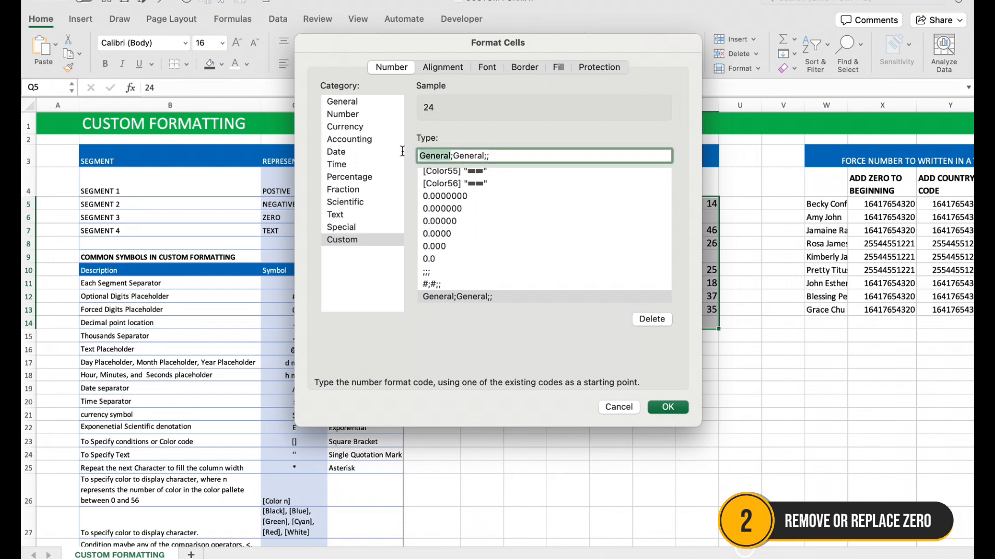
text(#)
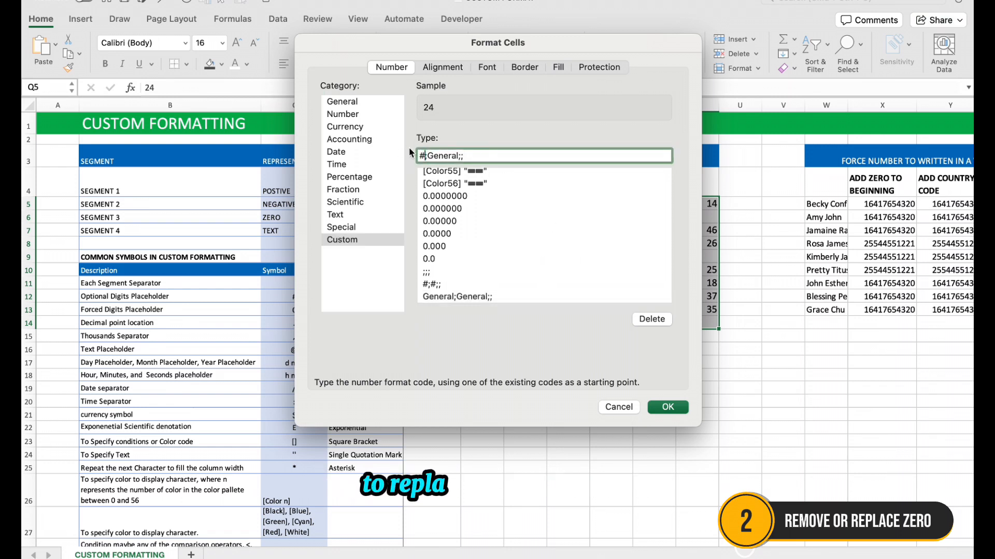
click(451, 155)
key(BackSpace)
key(BackSpace)
key(BackSpace)
key(BackSpace)
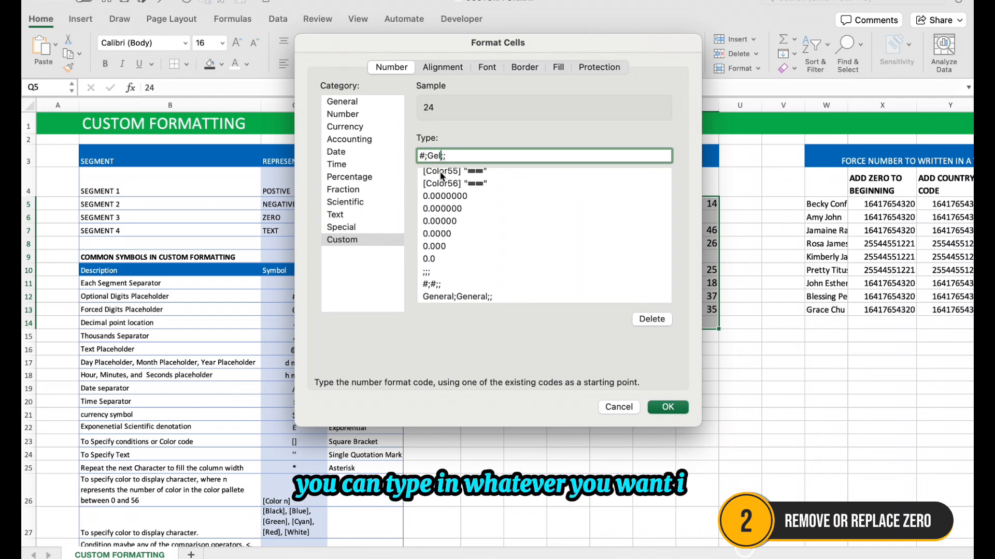
key(BackSpace)
text(#;#)
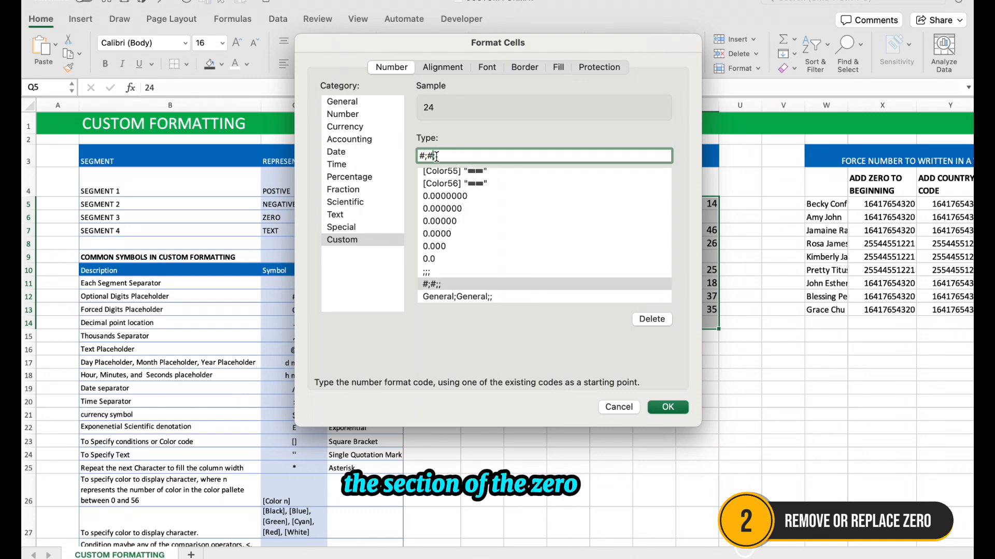
text(";)
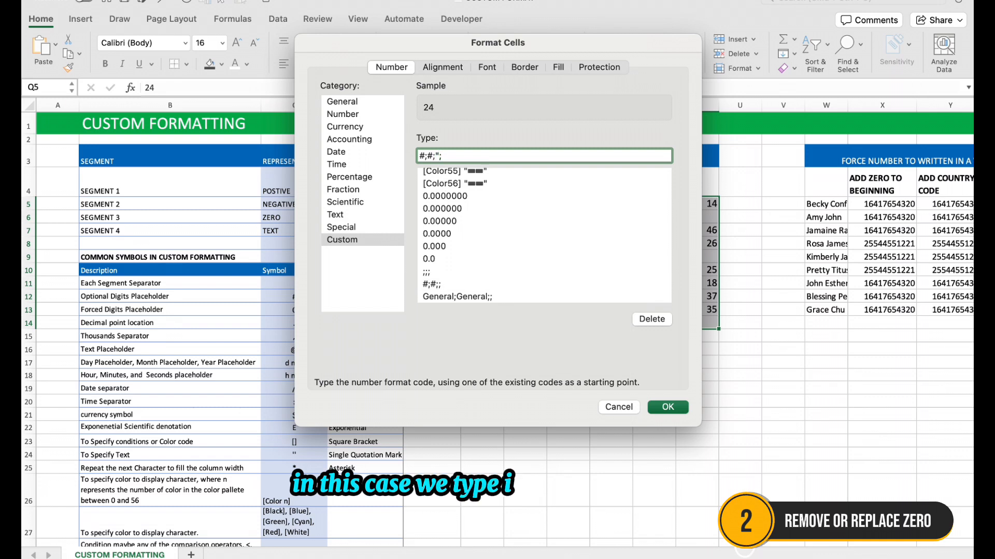
Add the quoted text "Nil" as the zero section, making the code #;#;"Nil";, and apply it to Q5:T14
key(BackSpace)
text(Nik)
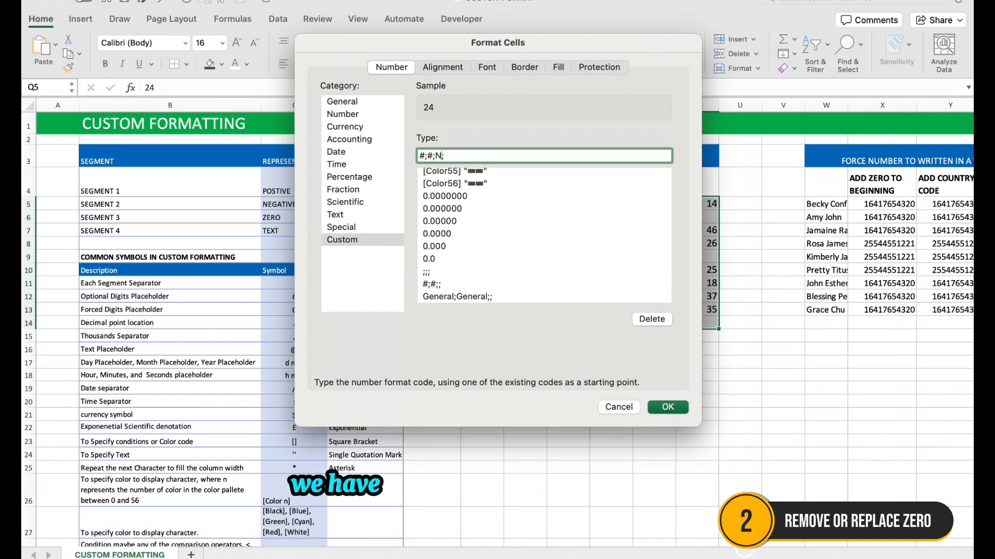
key(Return)
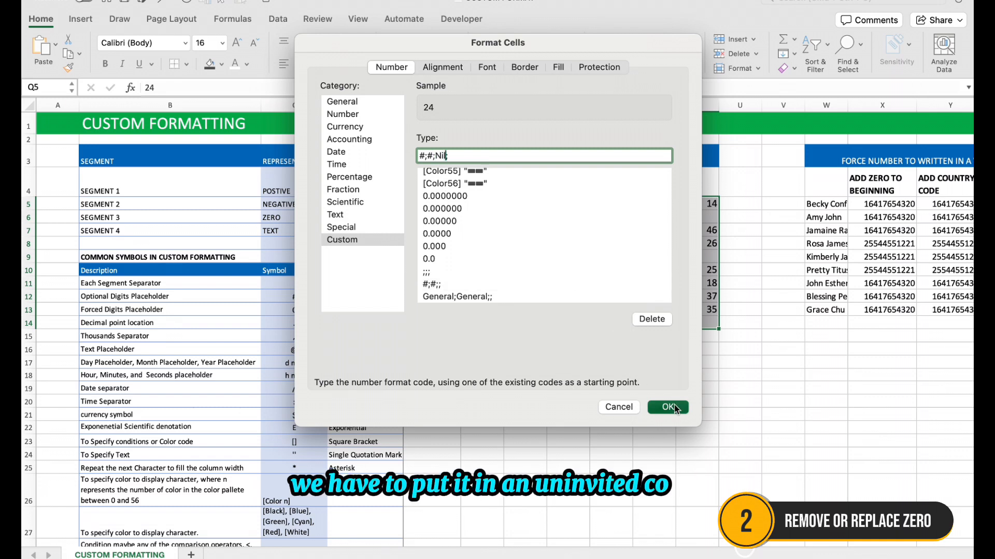
click(411, 241)
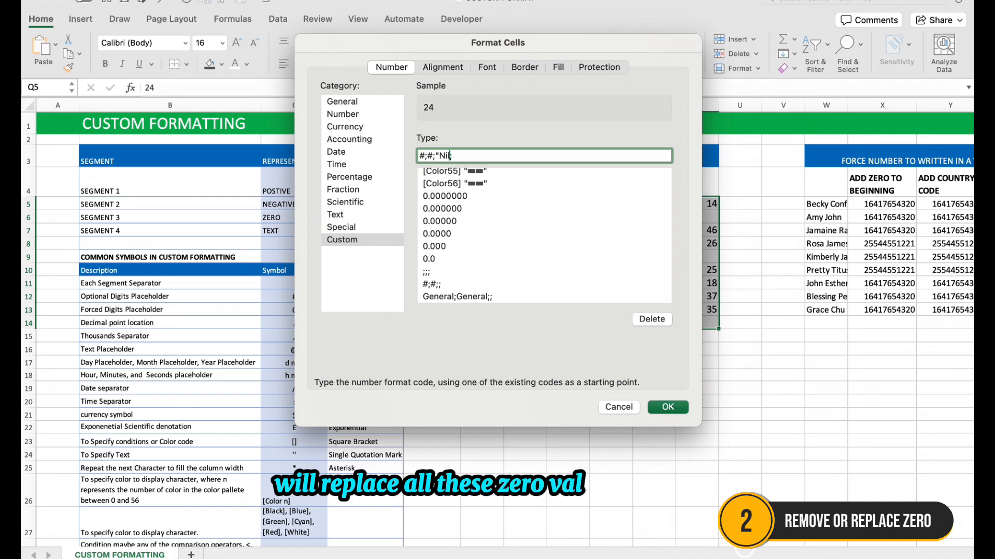
text(";)
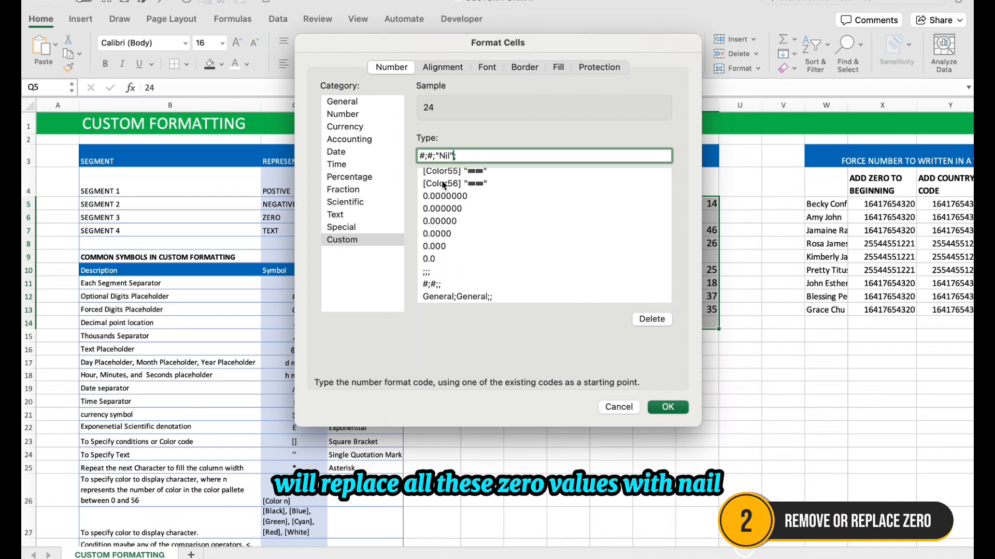
click(684, 407)
Enter 0 in S14 to test the zero replacement format
click(655, 322)
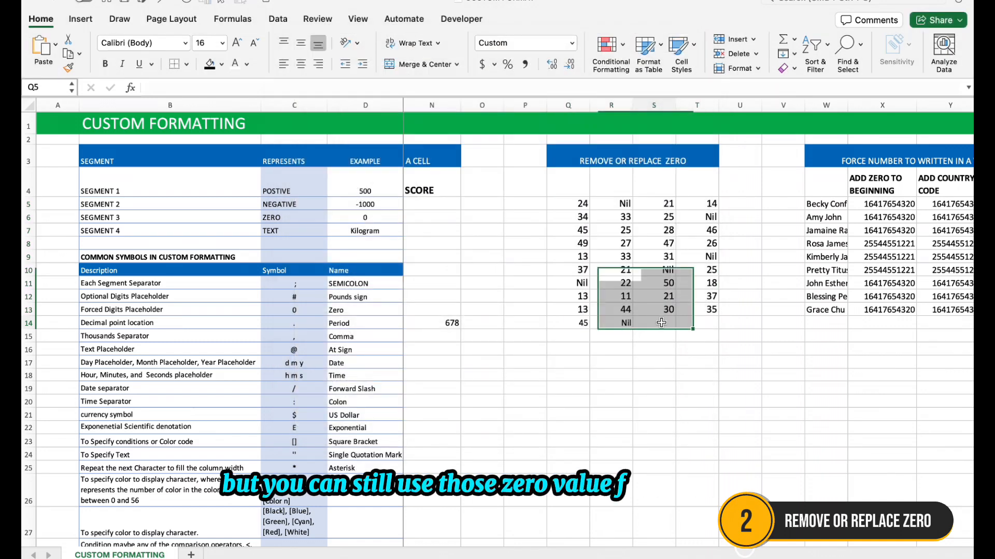
text(0)
click(709, 329)
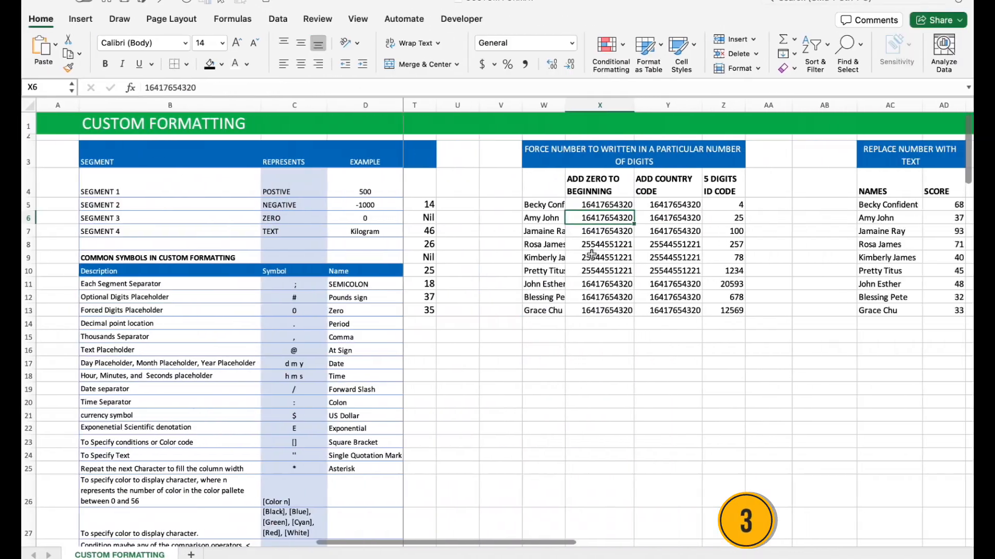
click(612, 205)
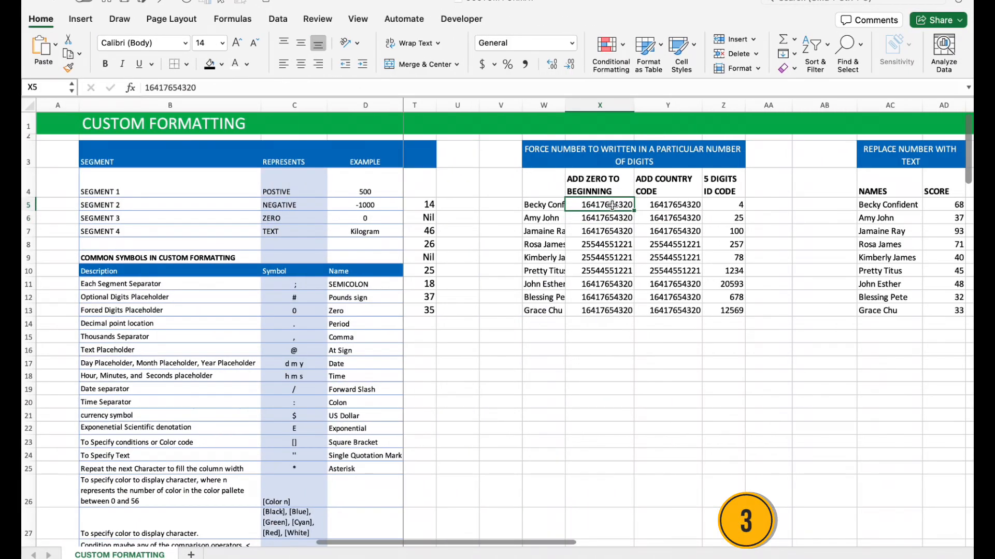
drag(612, 205, 610, 311)
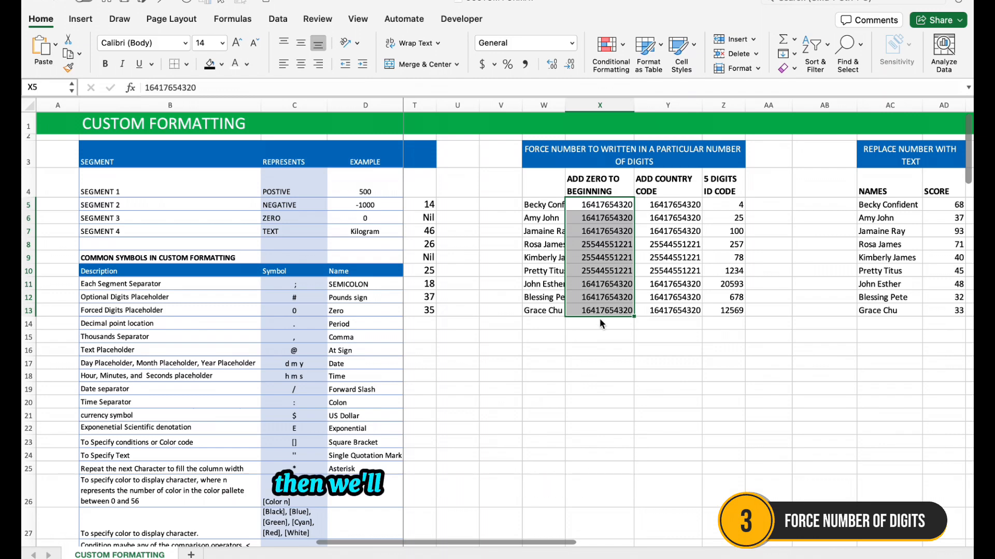
key(super+1)
click(359, 240)
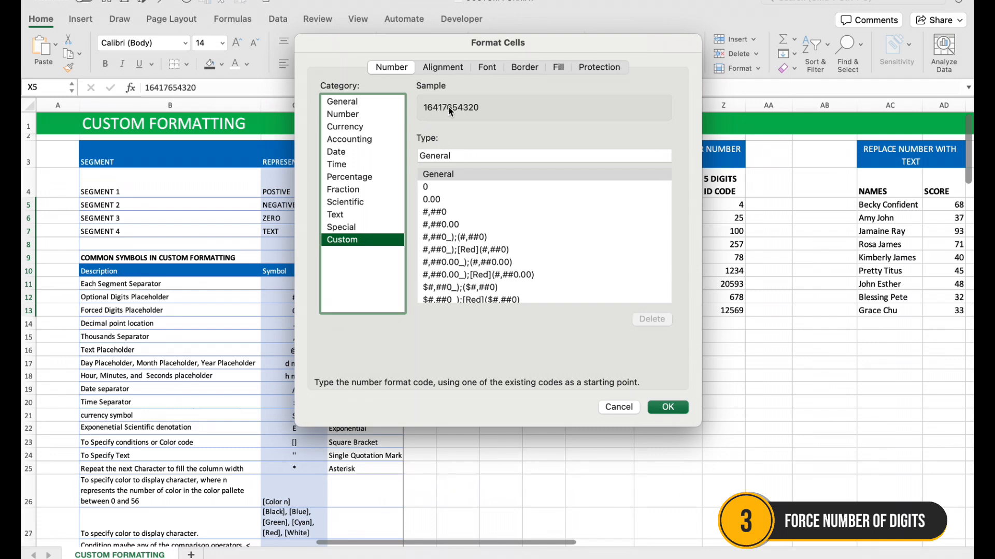
click(458, 154)
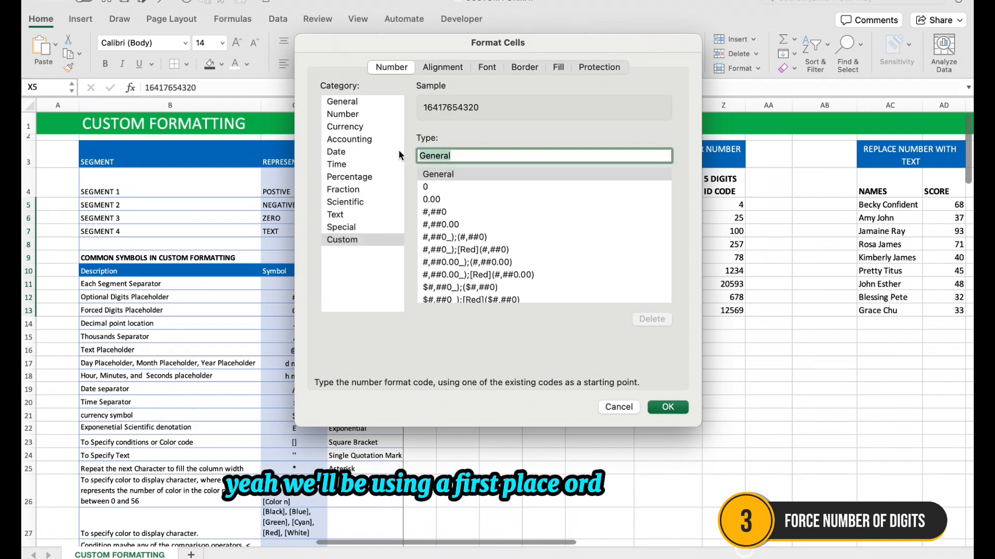
text(0)
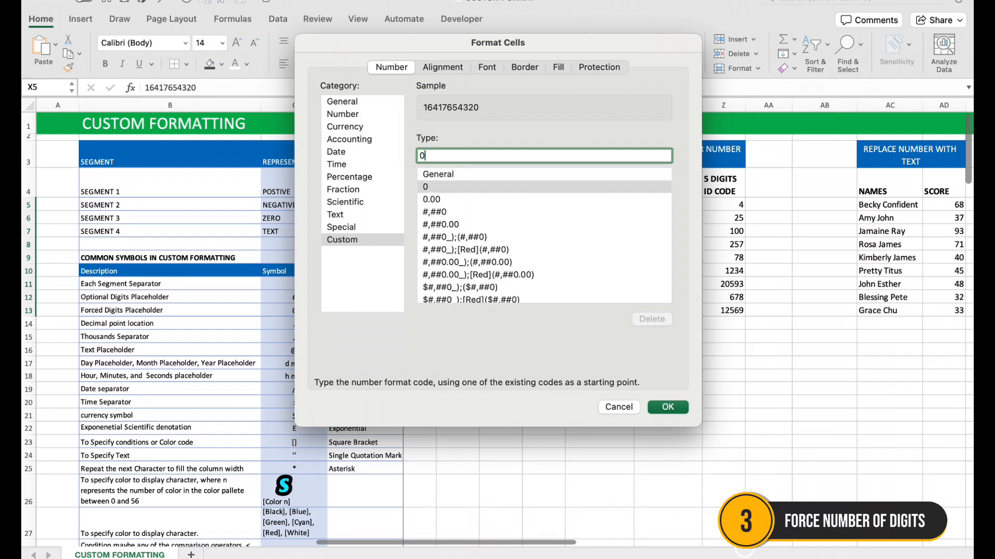
text(00)
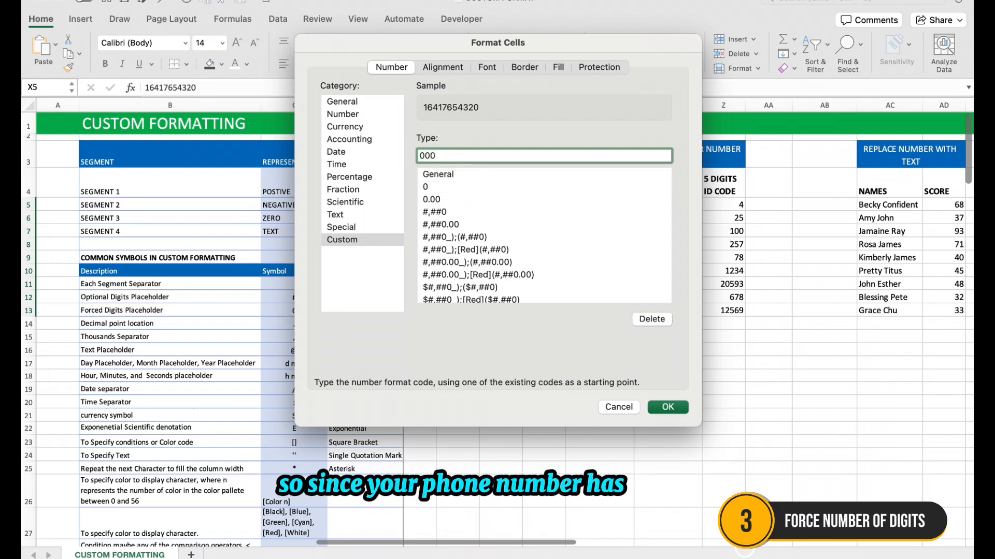
text(0000000)
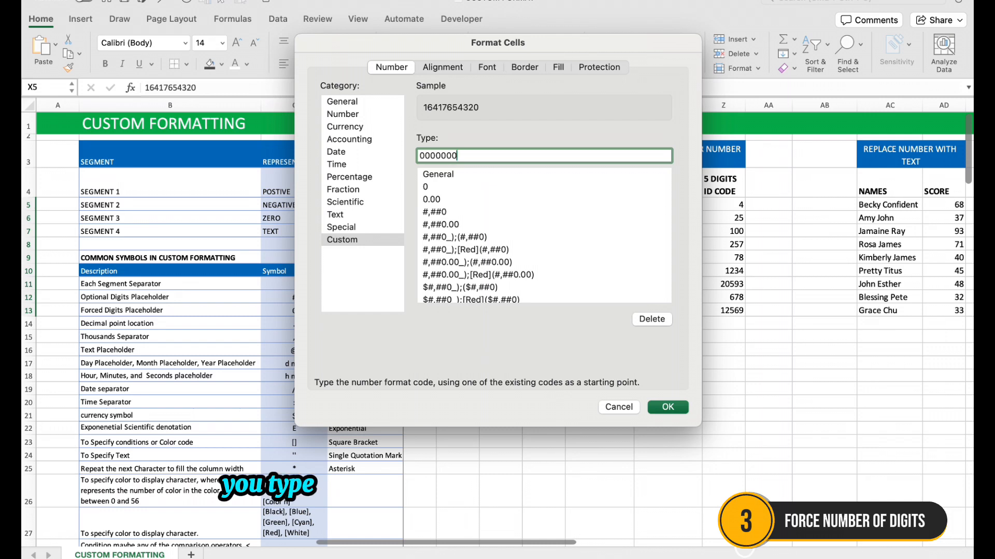
text(00)
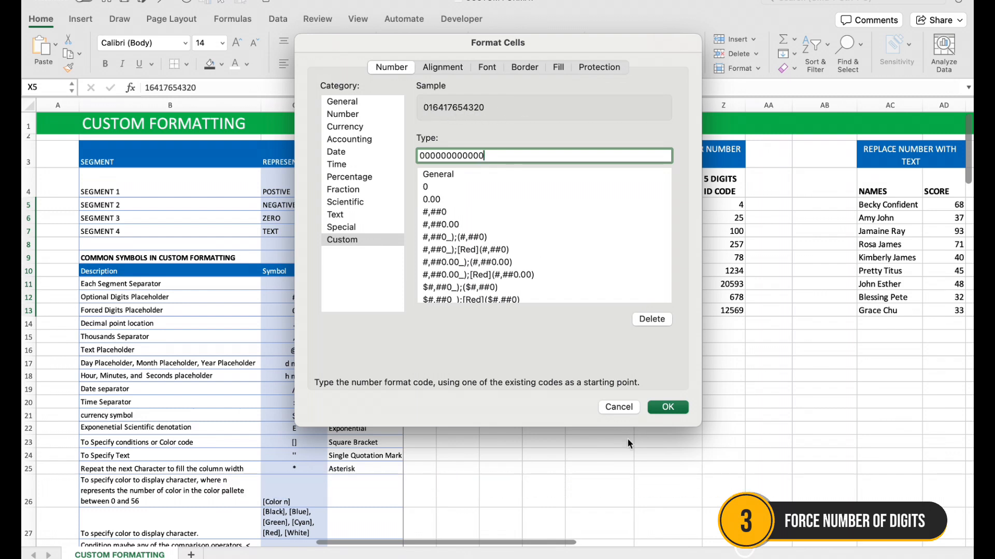
click(668, 407)
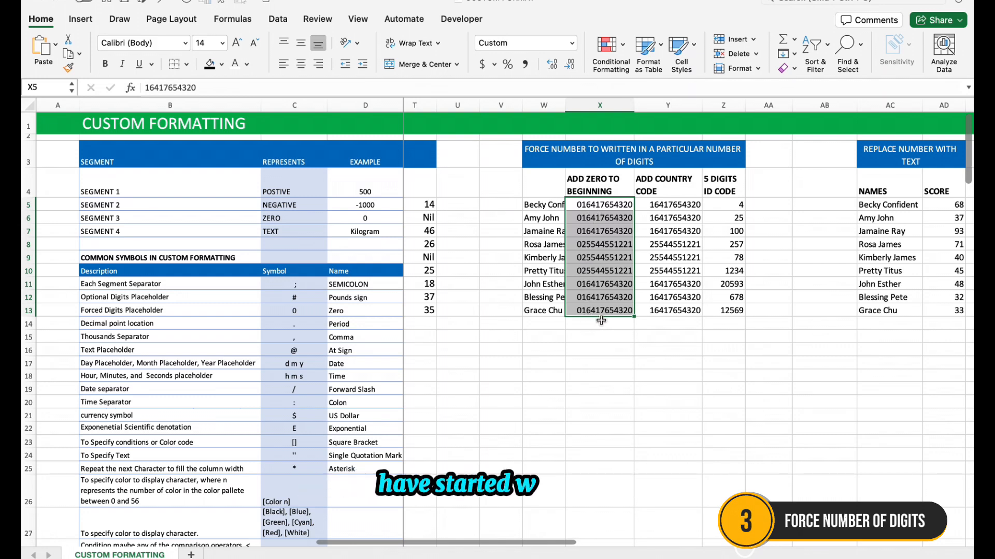
Apply the custom number format +2340 to Y5:Y14 to add the country code, and widen column Y to fit
key(Right)
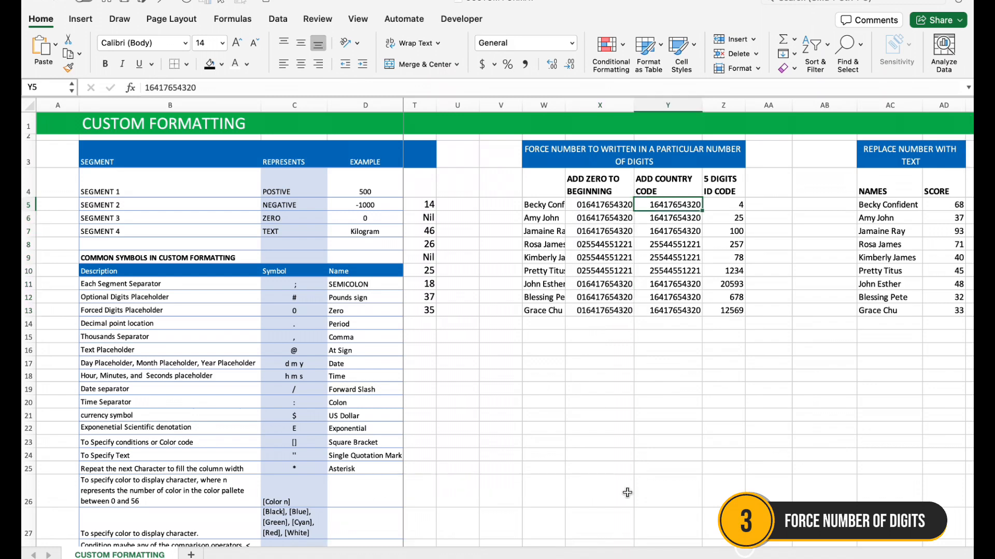
drag(686, 204, 682, 319)
key(super+1)
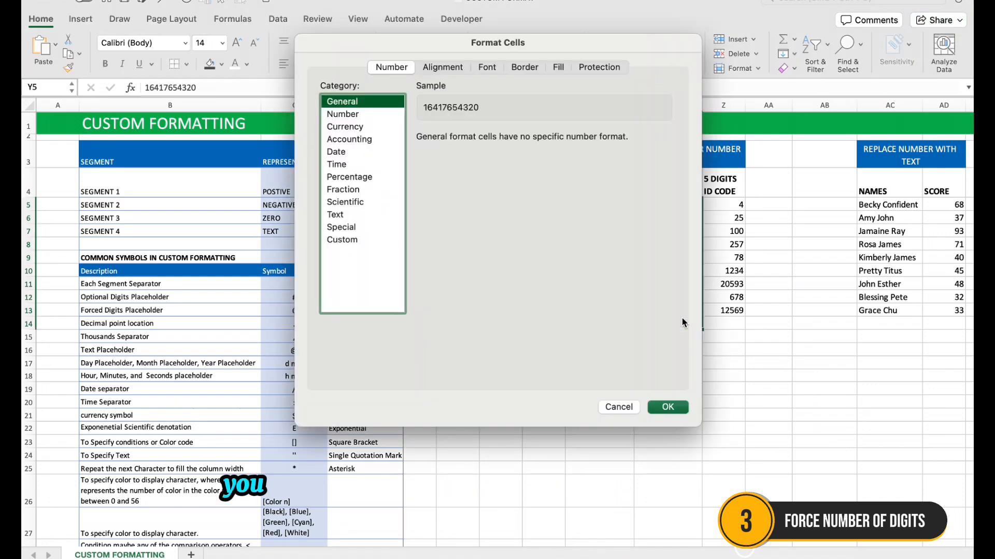
click(363, 240)
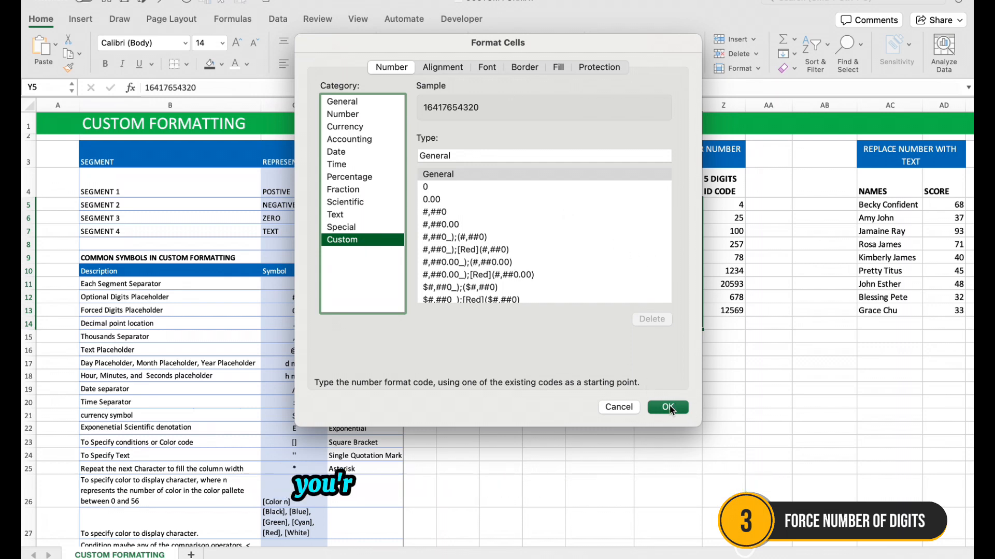
click(510, 154)
drag(509, 153, 390, 153)
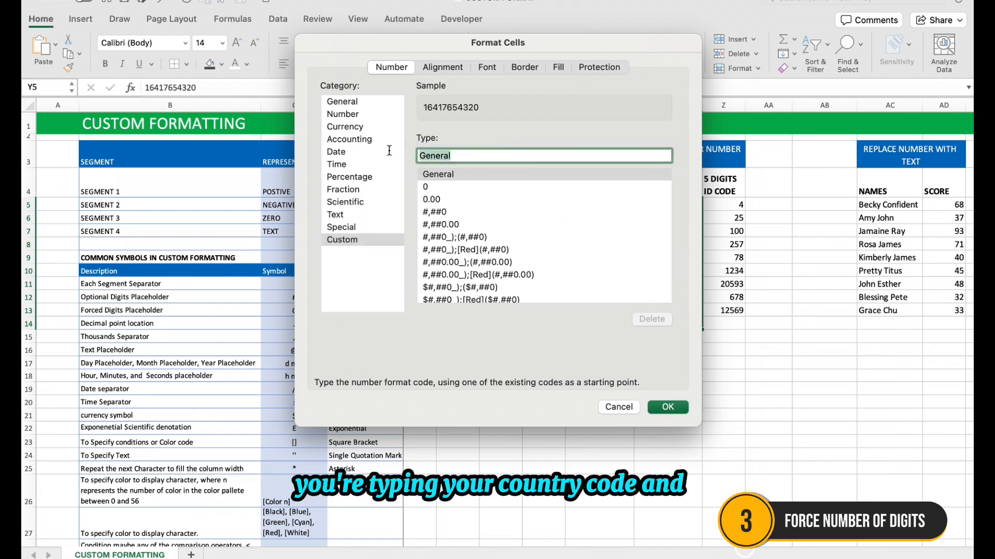
text(+)
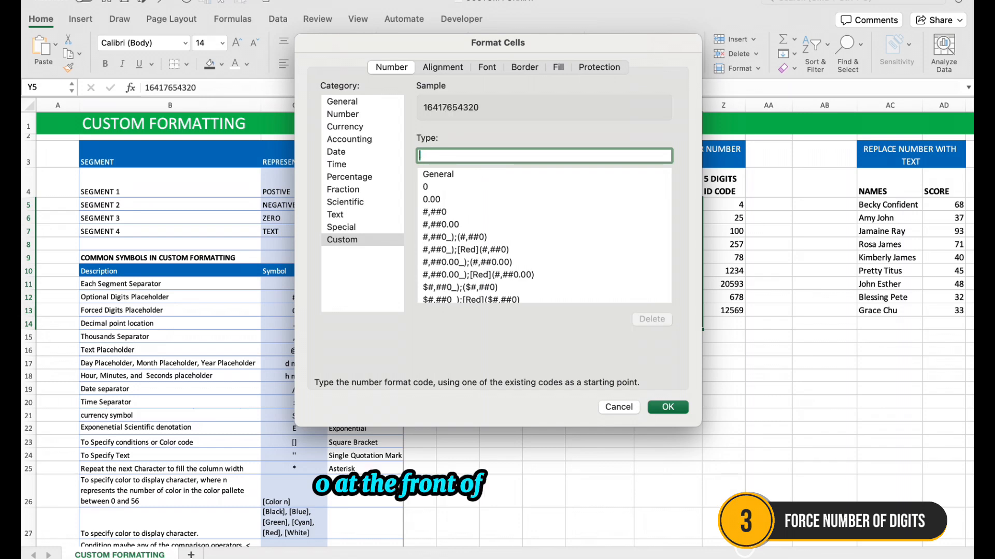
text(2340)
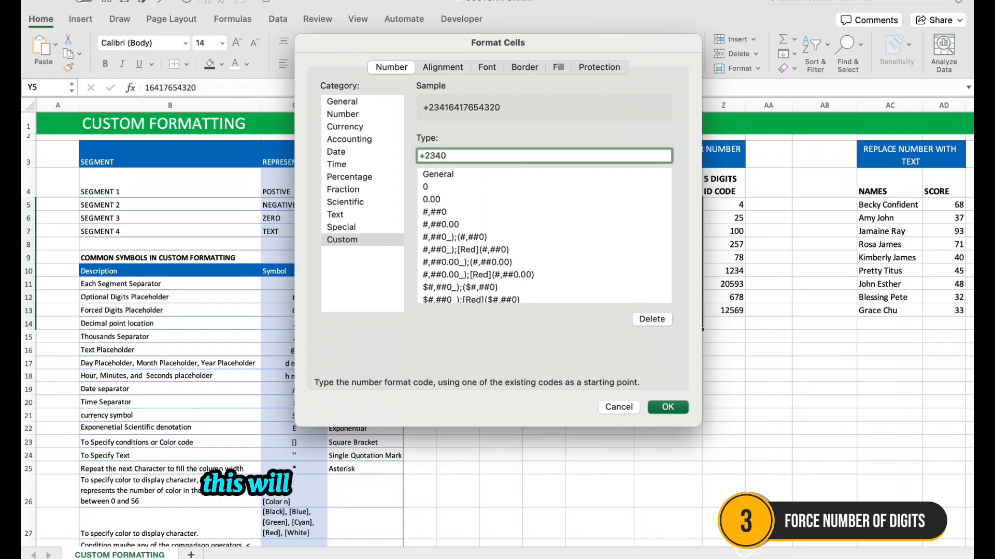
click(675, 411)
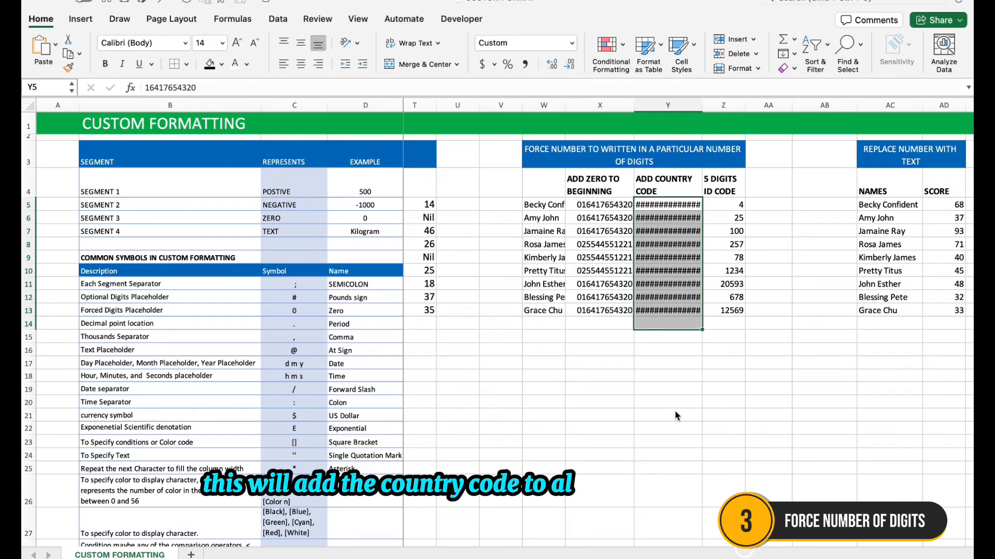
click(458, 226)
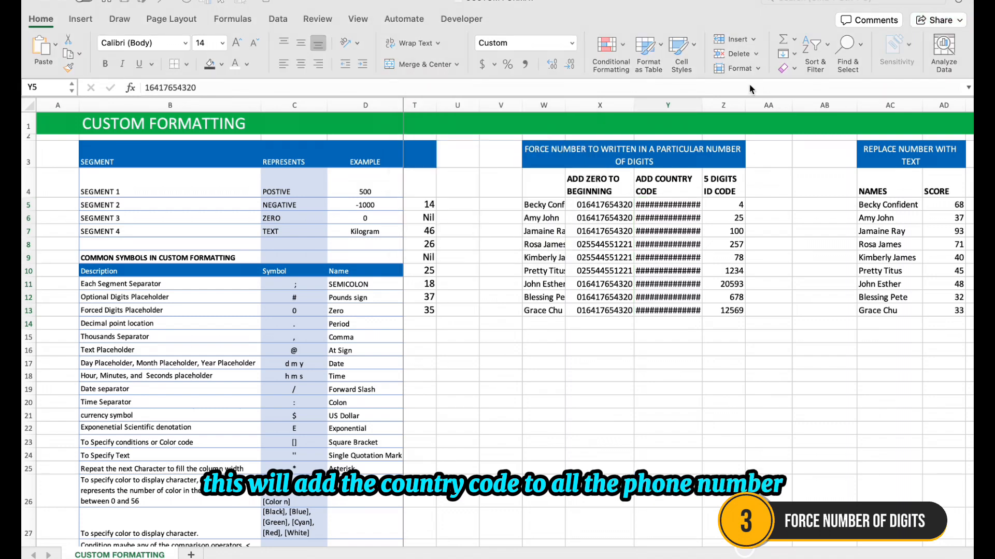
drag(702, 105, 722, 104)
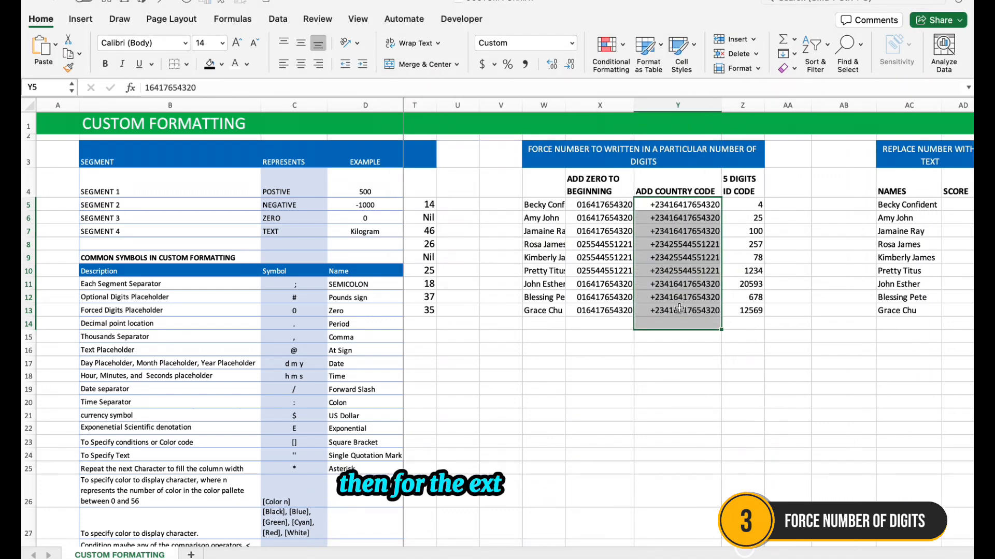
Enter a test phone number in Y14 and remove one surplus digit from it
click(667, 319)
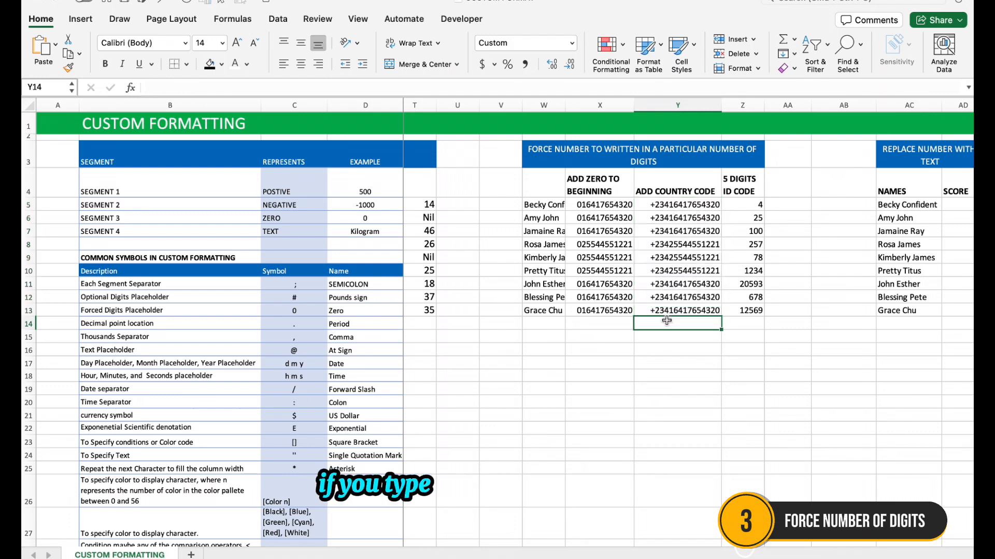
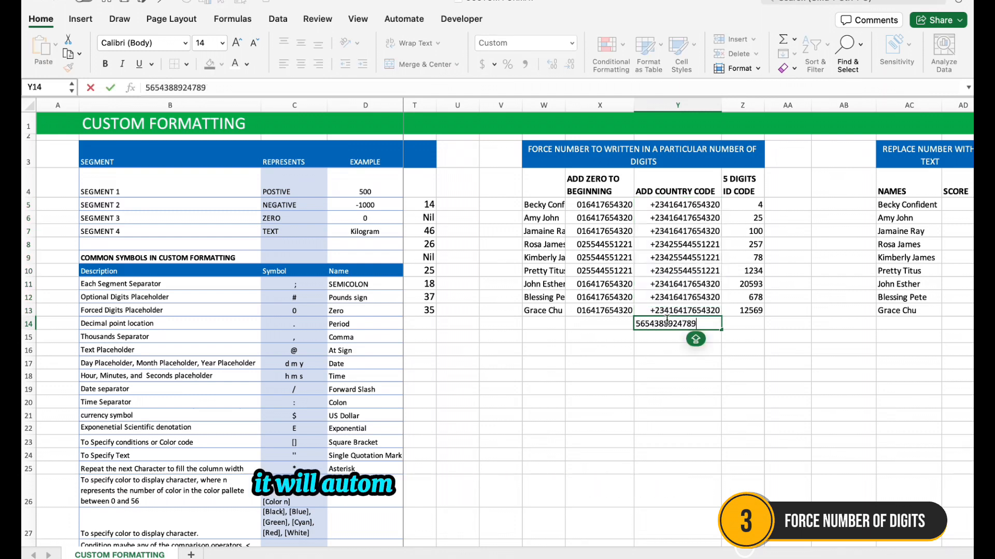
click(657, 378)
click(686, 326)
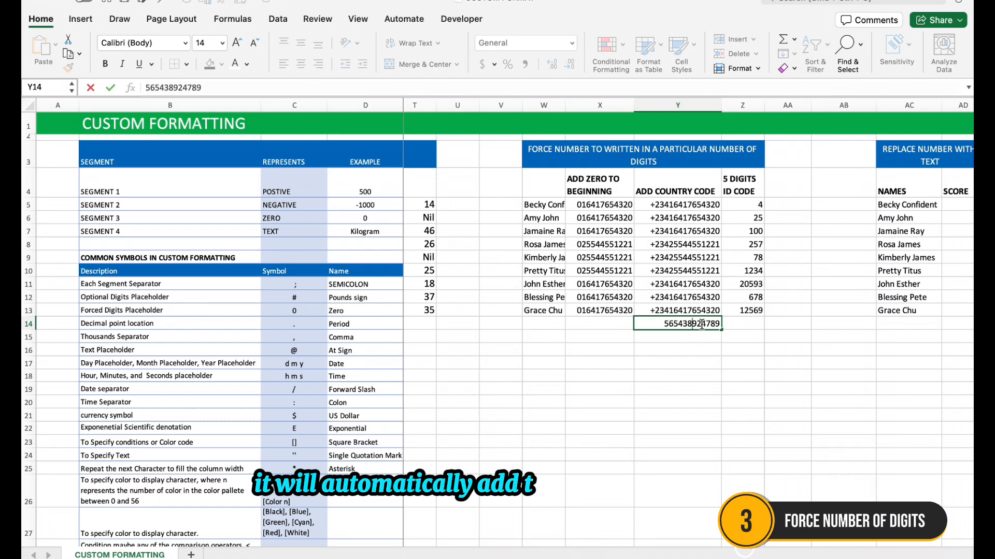
click(674, 350)
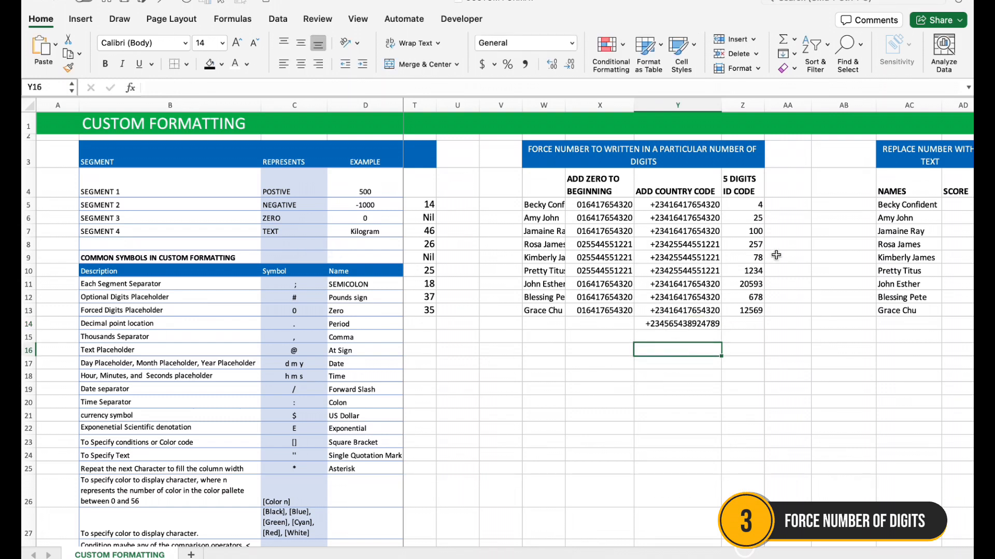
Apply the custom number format 00000 to the ID codes in Z5:Z13 to force five digits
drag(747, 208, 744, 304)
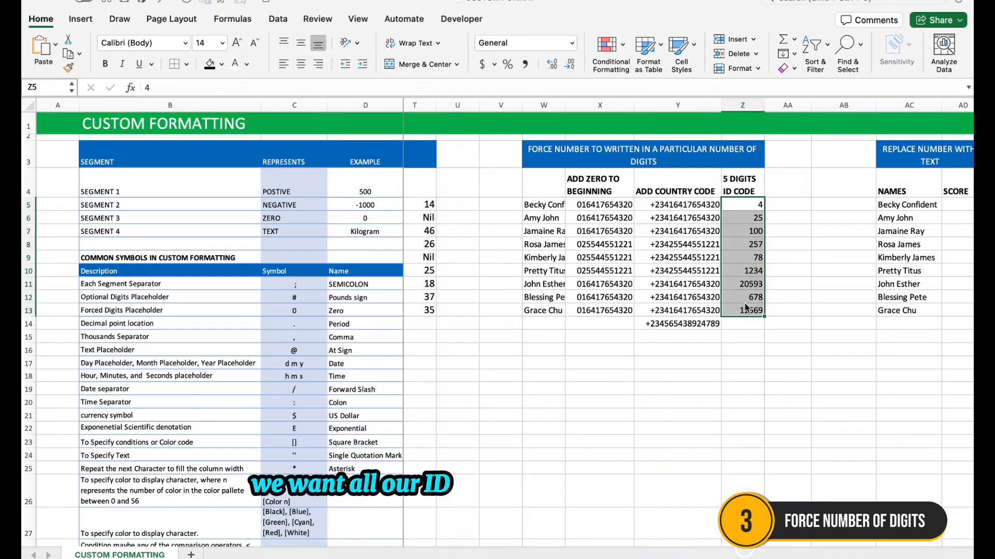
key(ctrl+1)
click(354, 239)
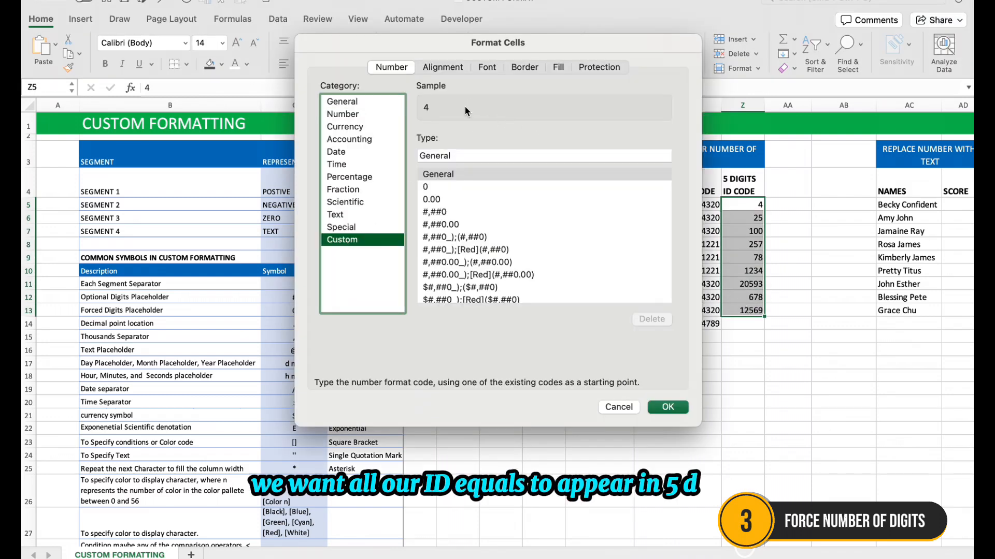
double_click(438, 155)
text(00000)
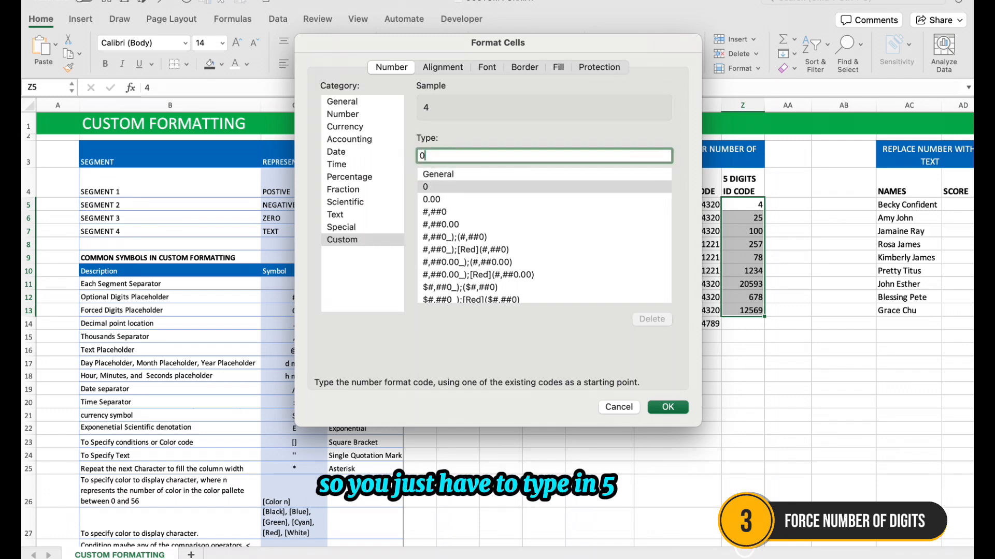
click(667, 407)
click(746, 327)
click(750, 207)
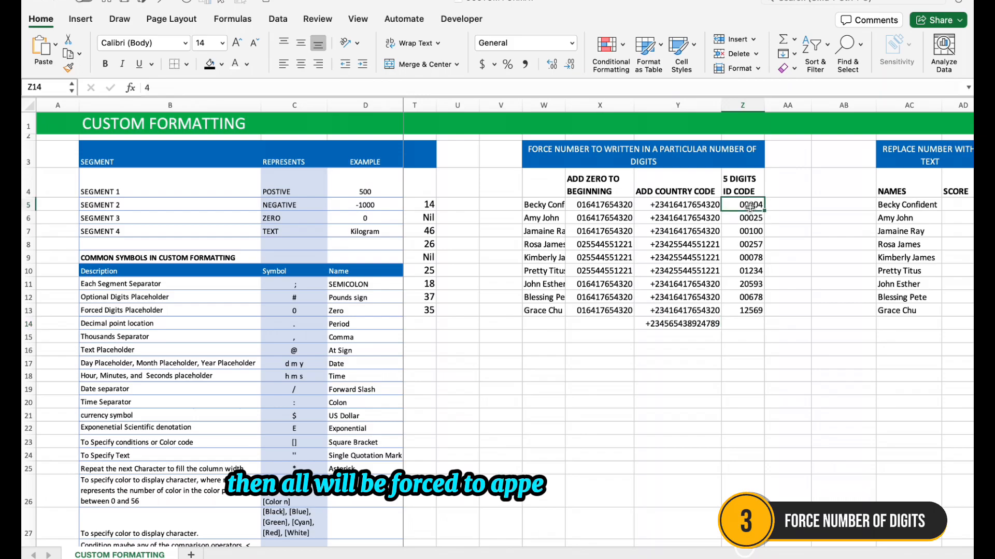
click(746, 321)
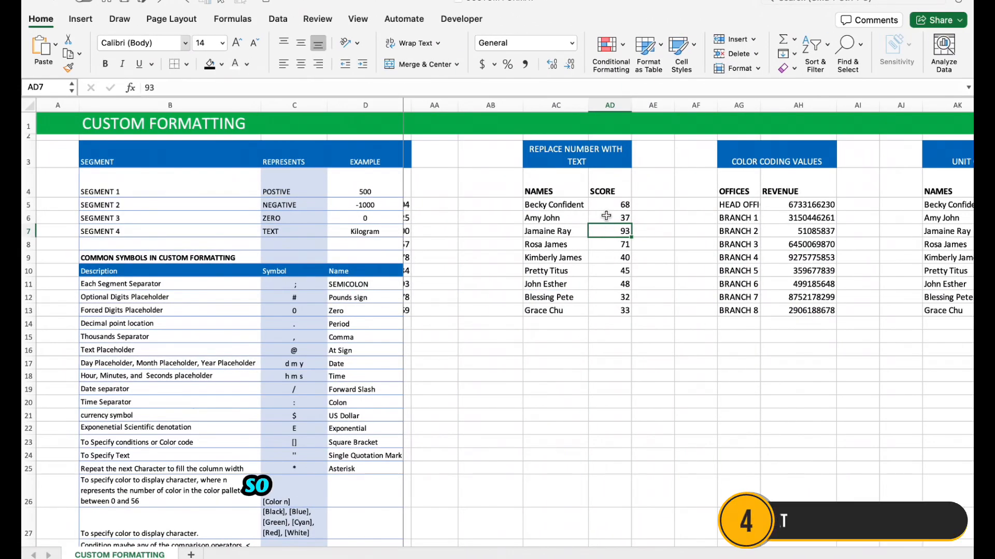
Apply the custom number format [<=50] "Fail"; "Pass" to the scores in AD5:AD15
drag(611, 206, 606, 332)
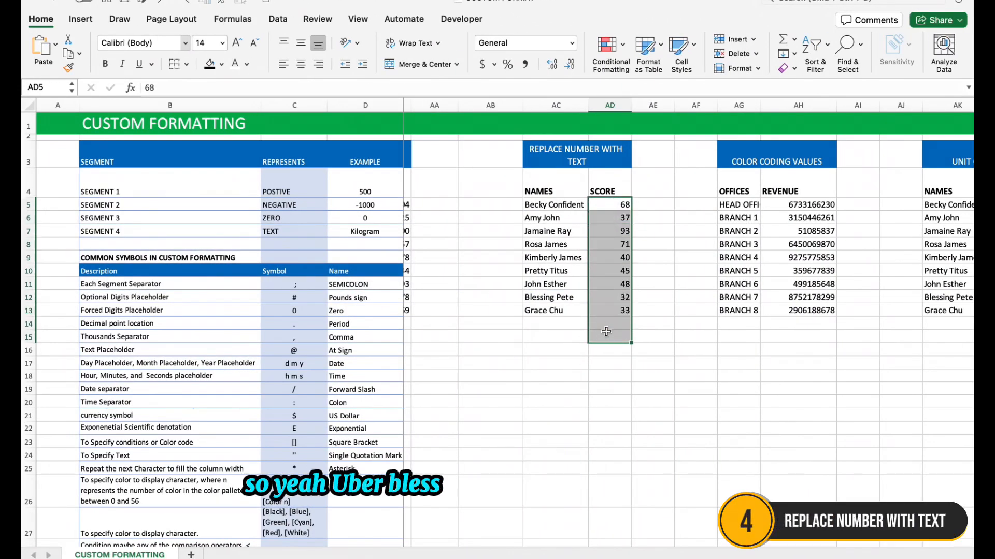
key(super+1)
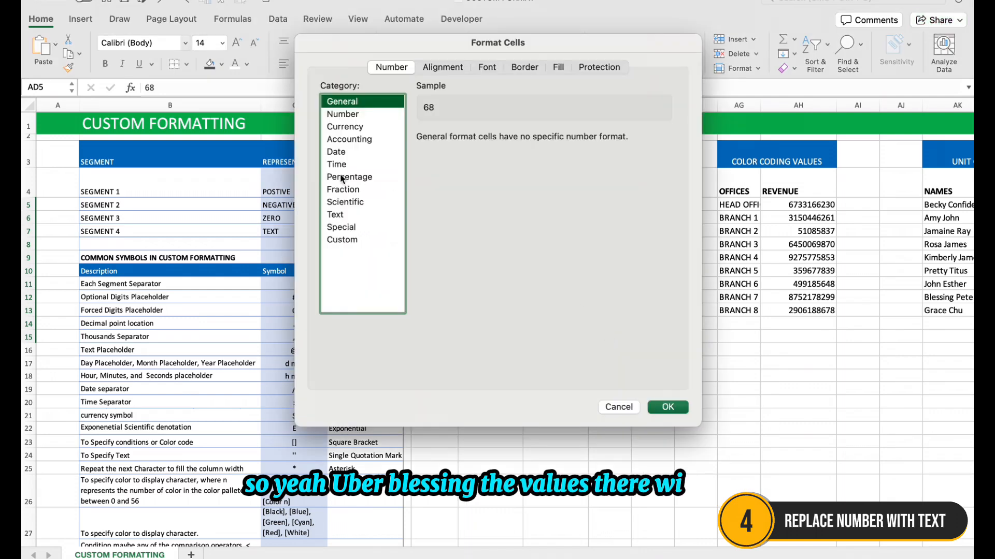
click(354, 241)
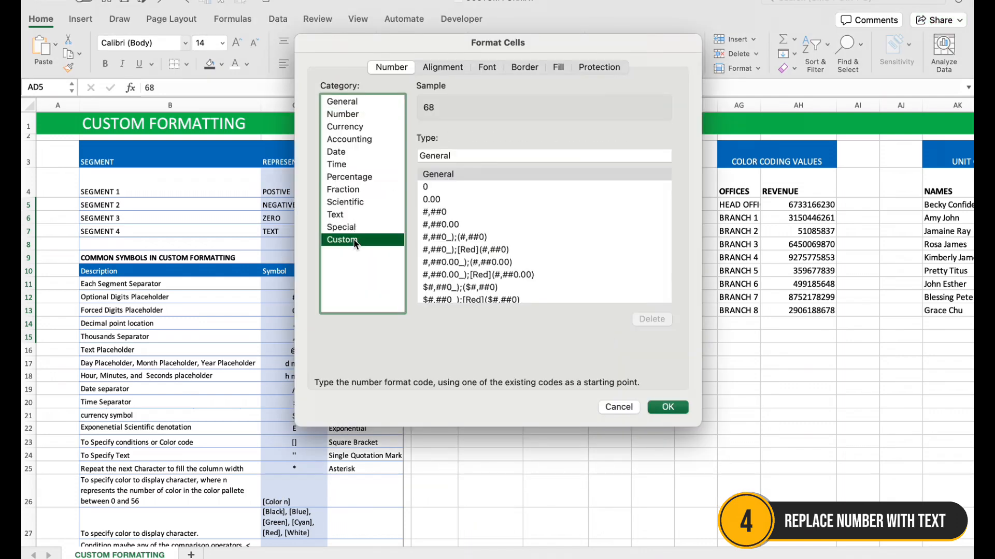
click(466, 155)
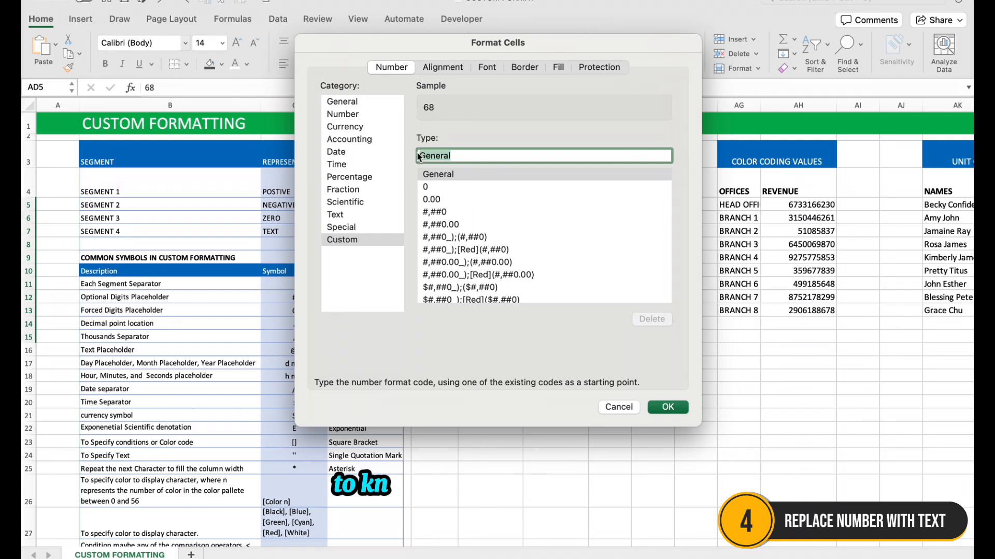
key(BackSpace)
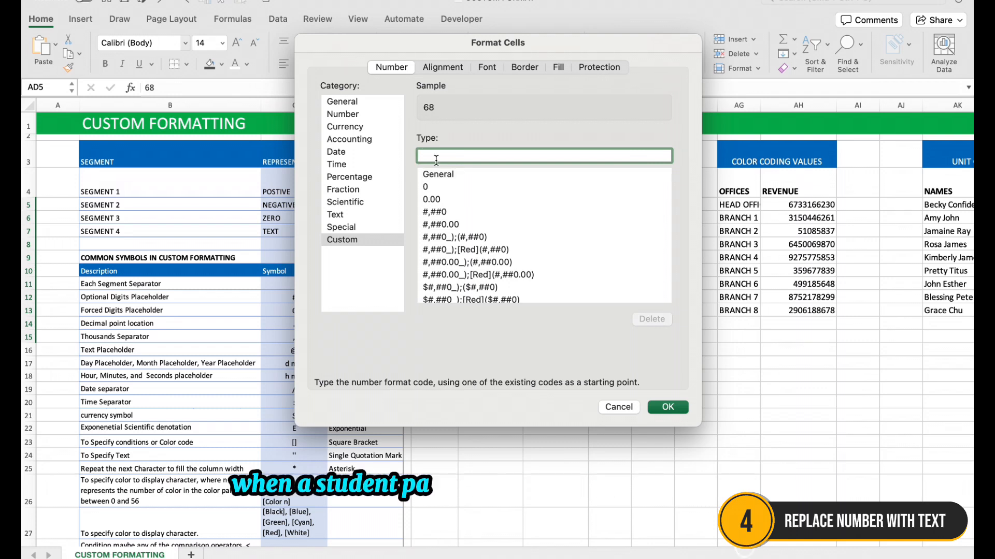
text([)
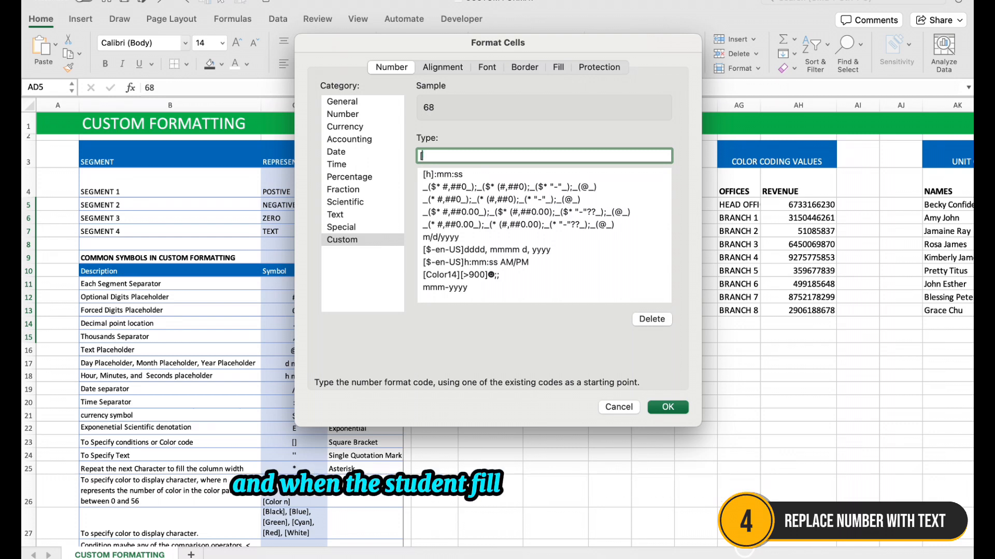
text(<)
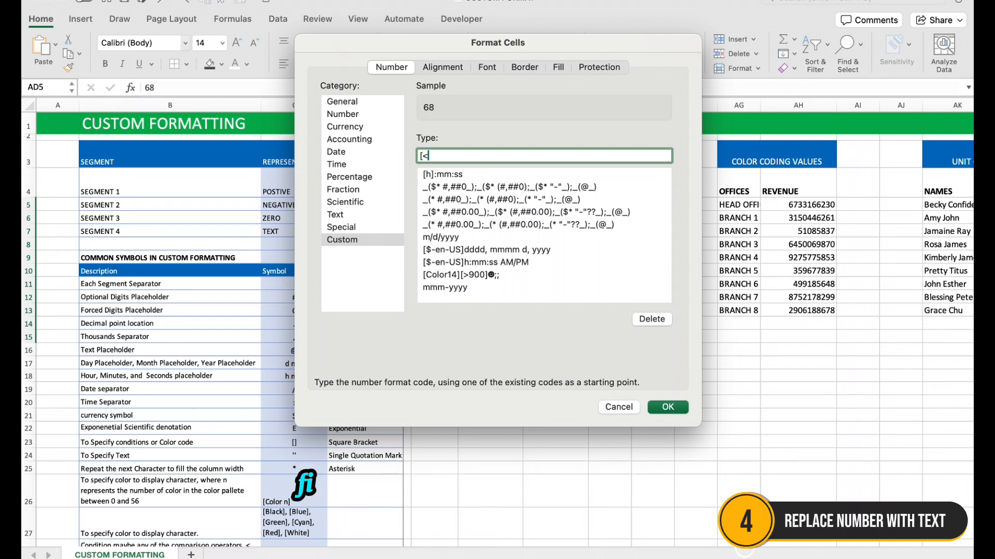
text(=)
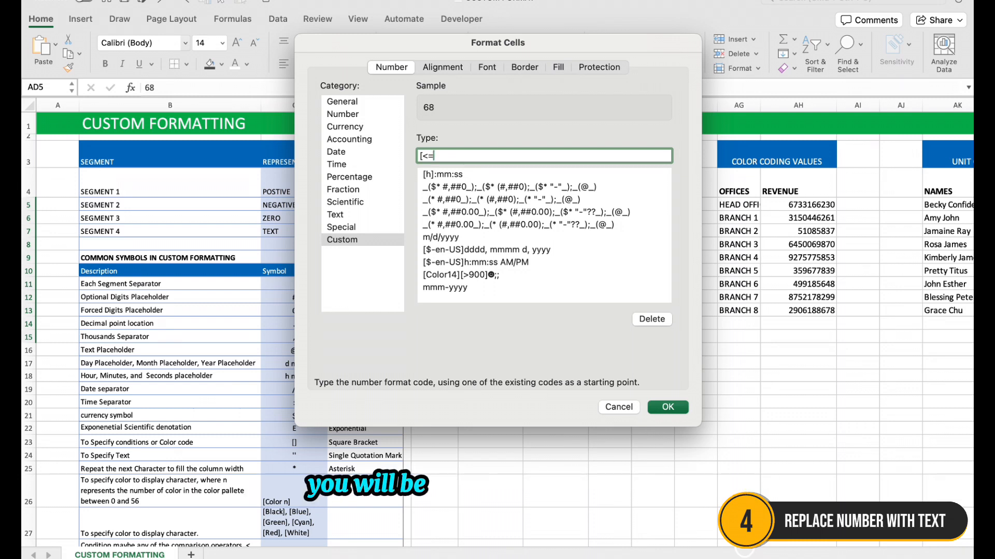
text(50)
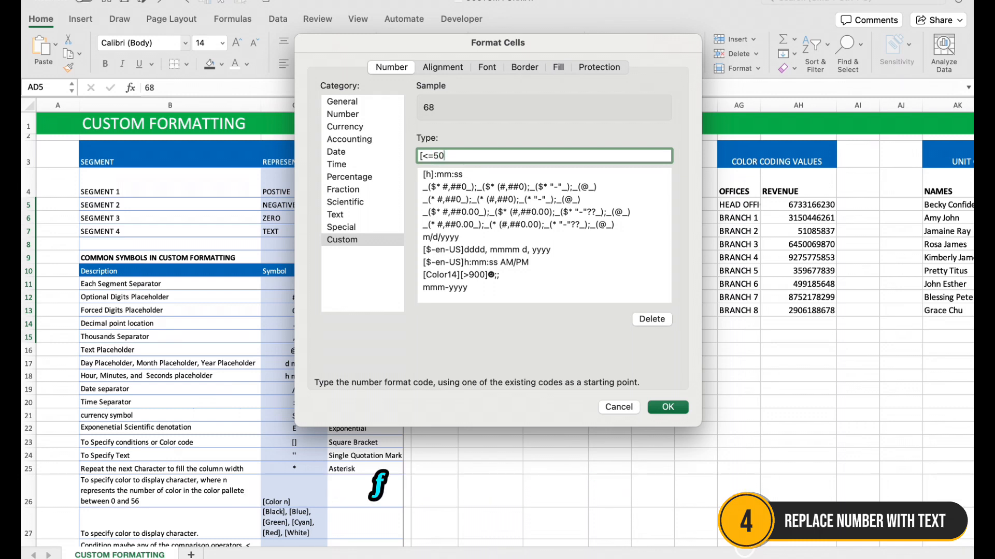
text(])
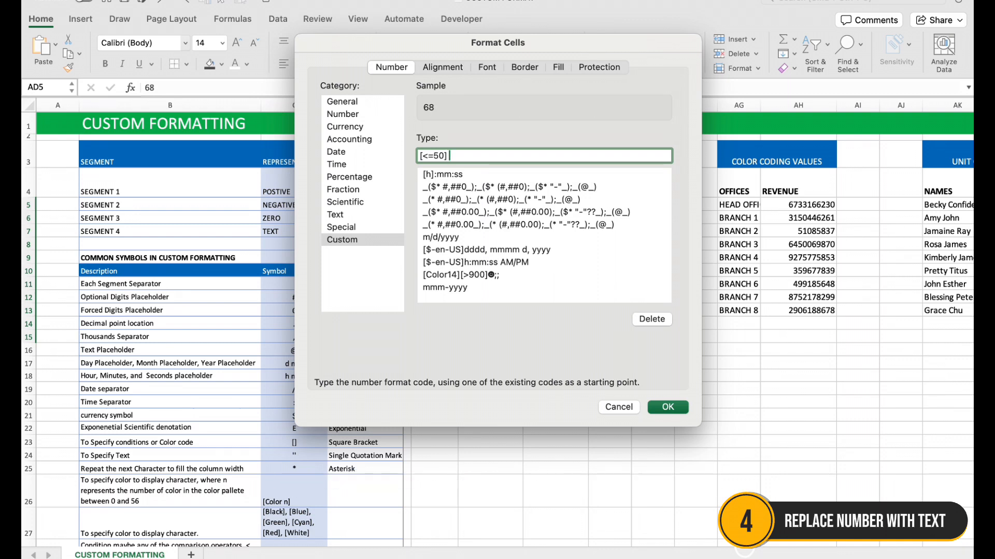
text("Fai)
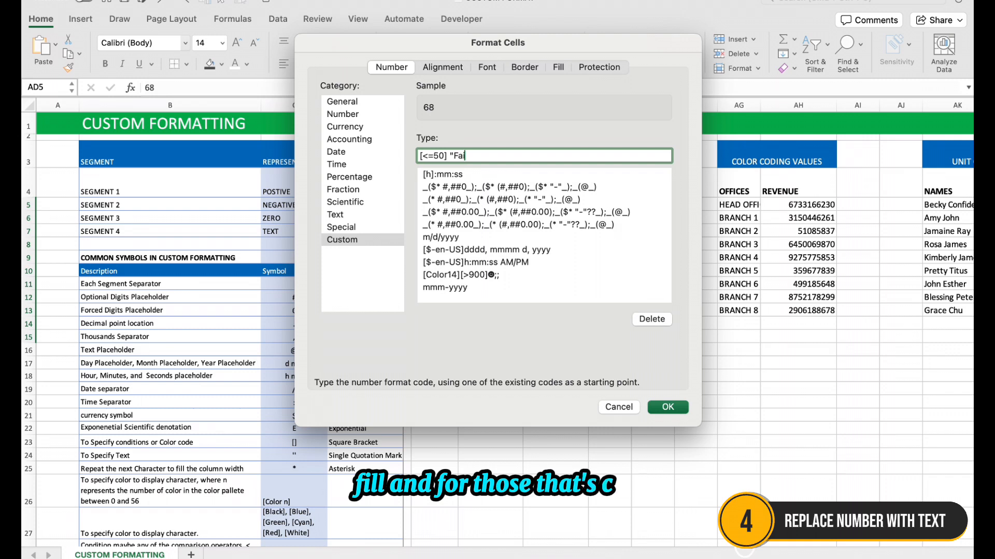
text(l")
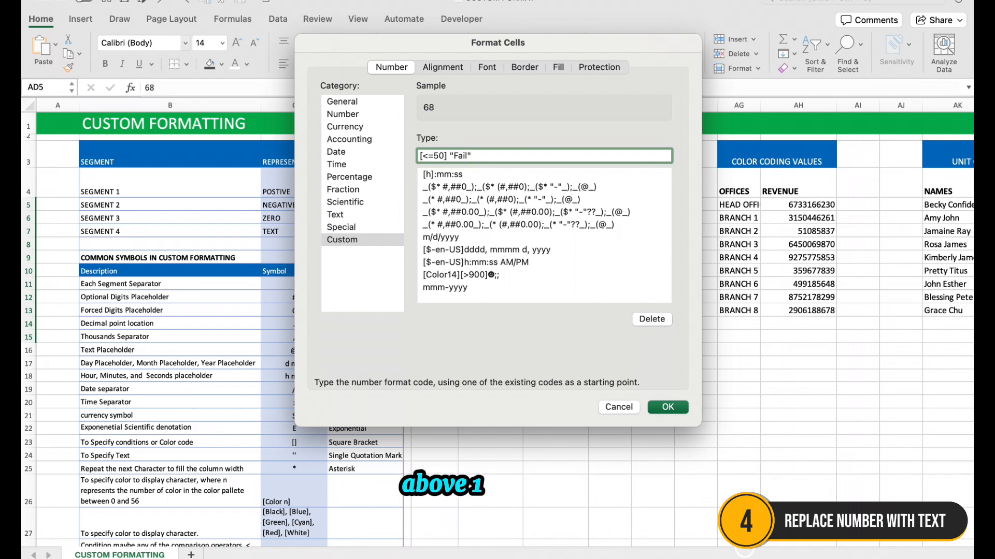
text(;)
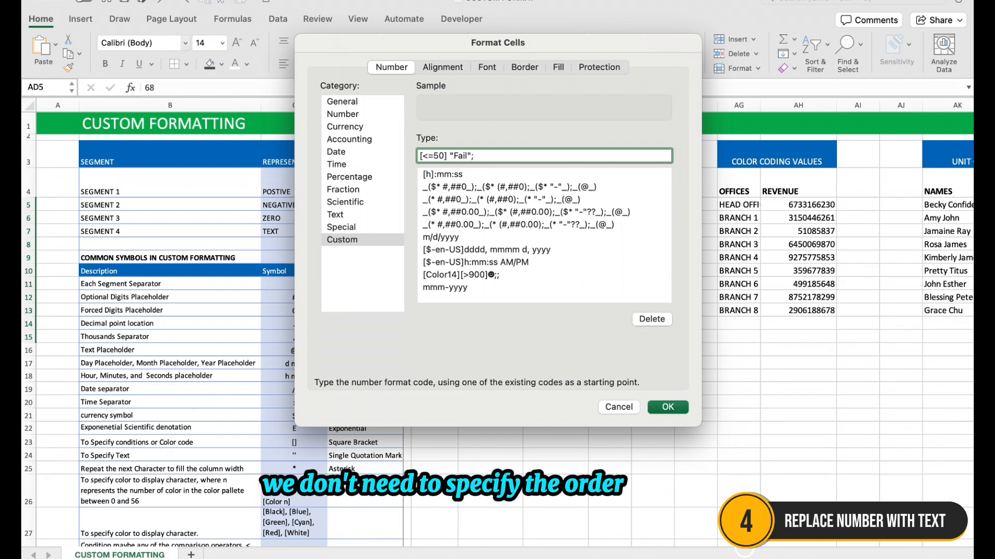
text( "Pass)
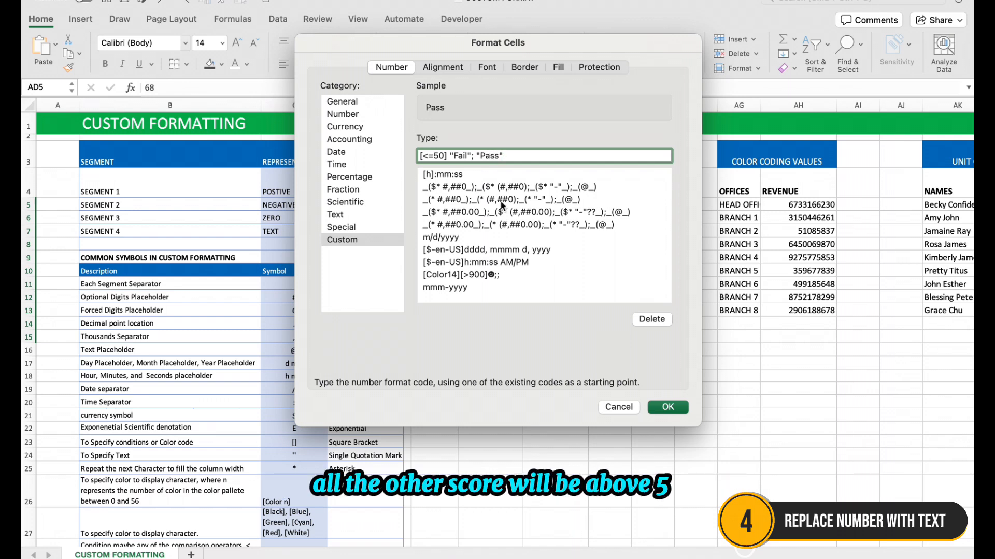
click(667, 407)
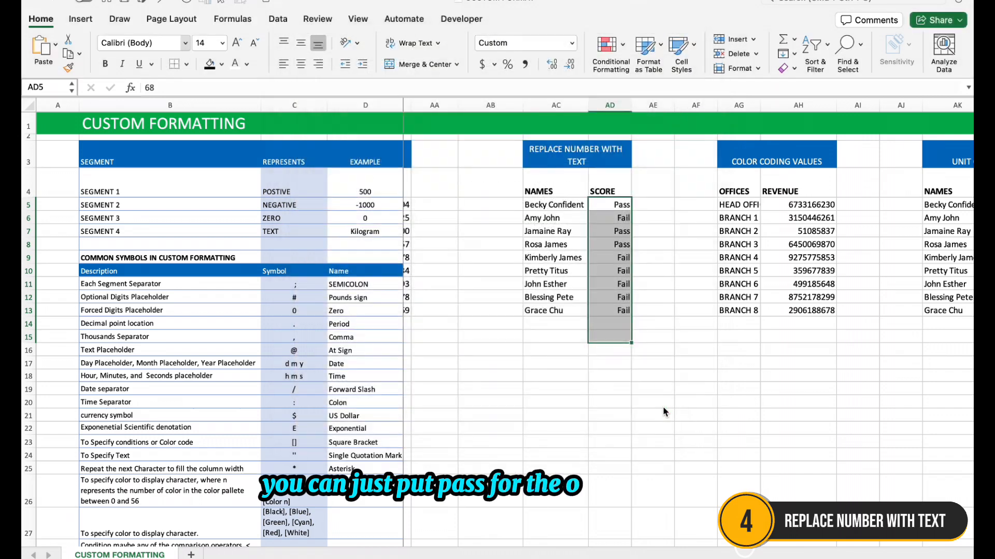
Inspect the stored scores behind the Pass and Fail labels in column AD and enter a passing test score in AD14
click(619, 333)
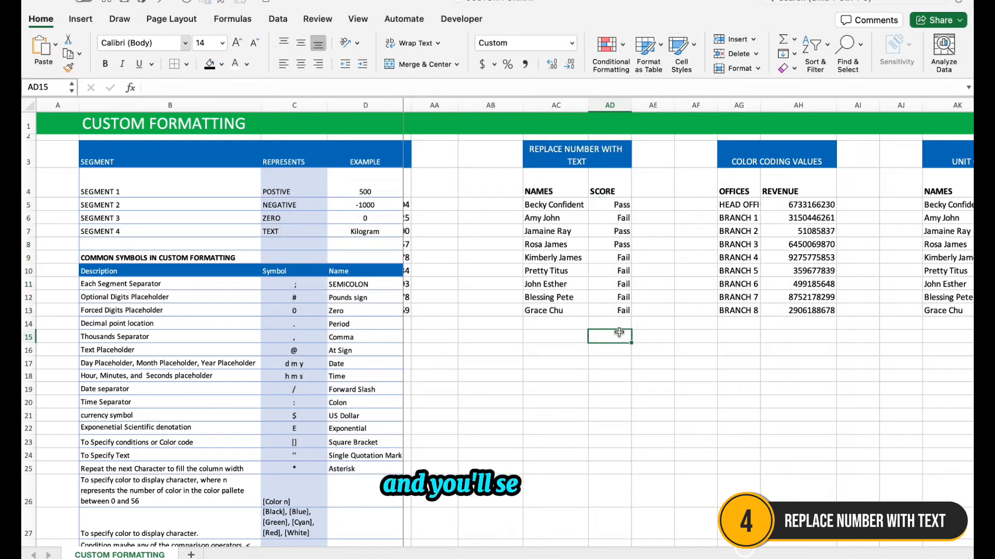
click(623, 208)
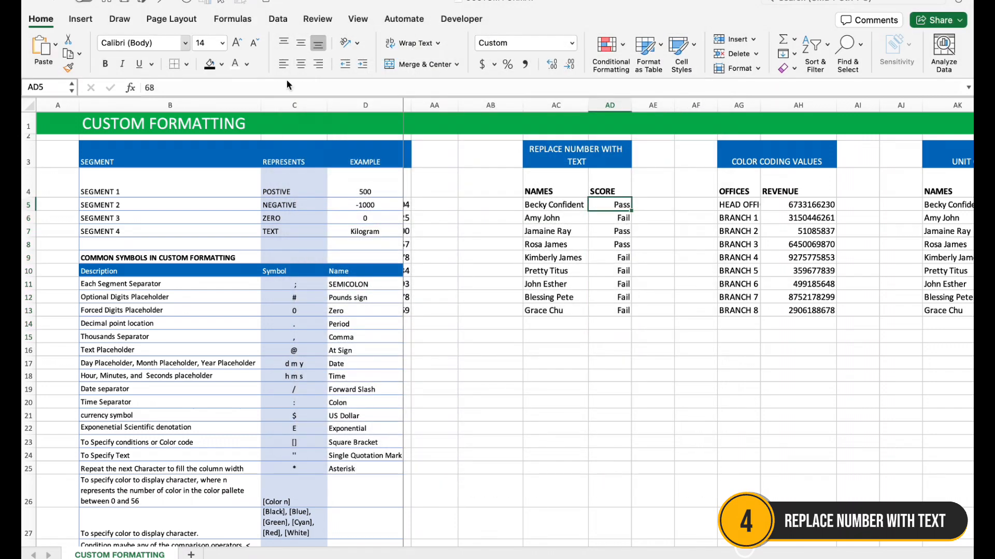
click(622, 228)
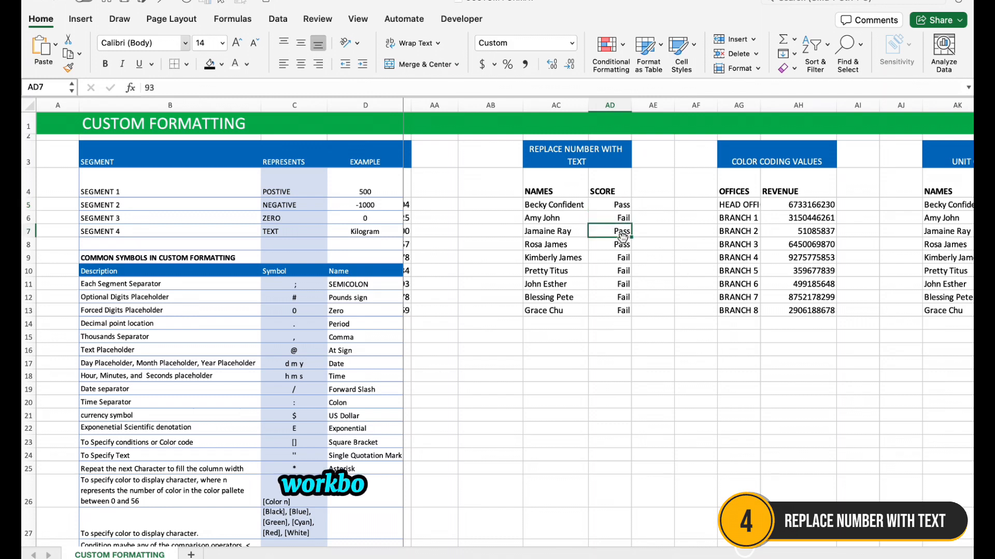
click(622, 245)
click(623, 283)
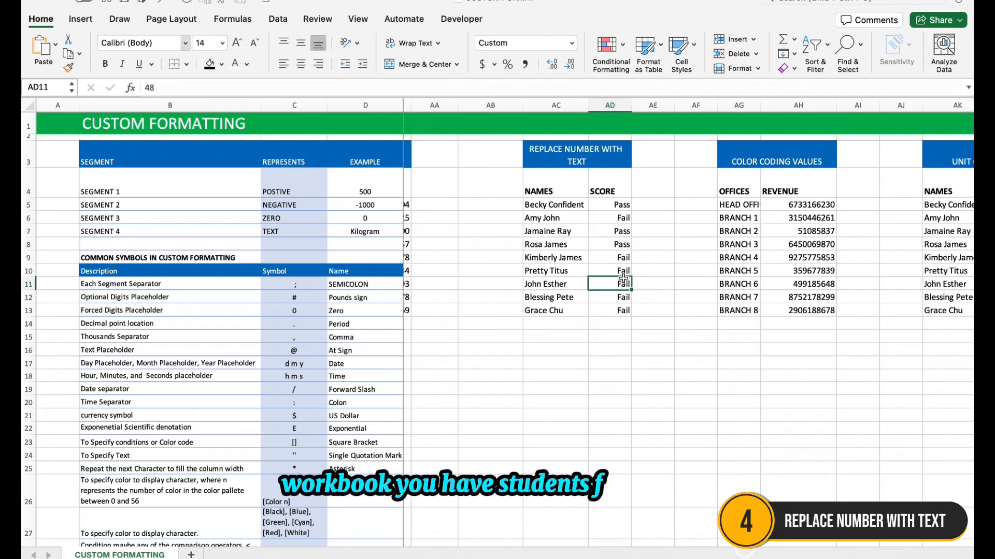
click(624, 310)
click(622, 327)
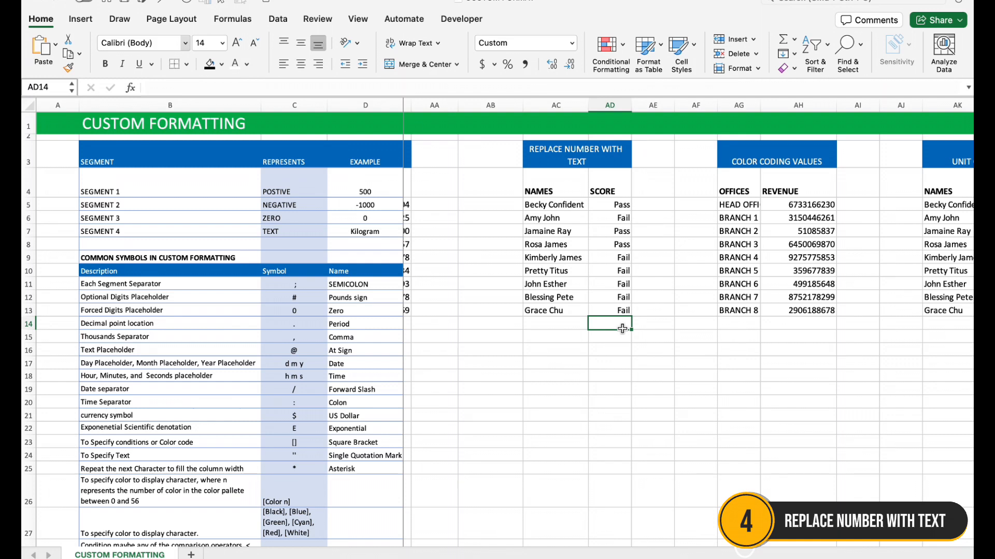
click(636, 362)
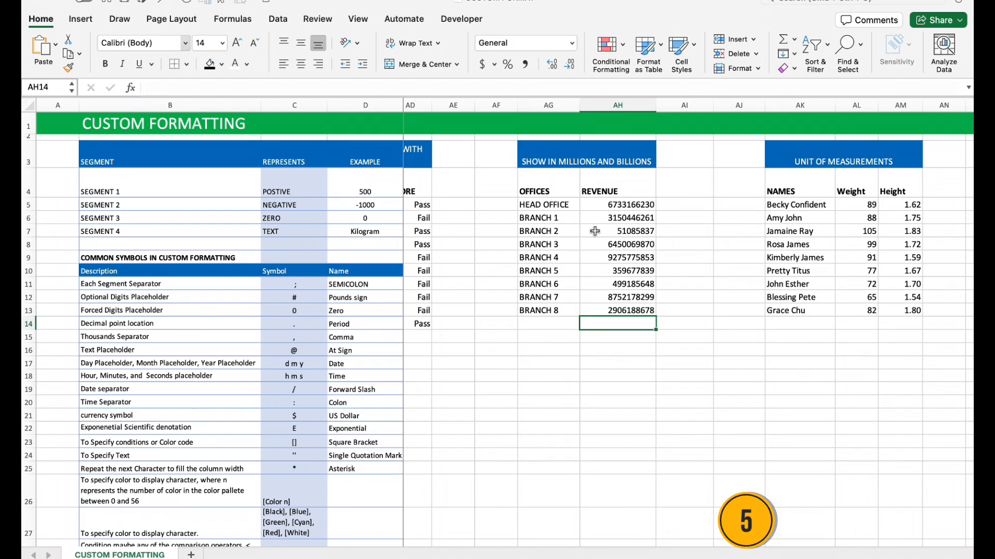
Apply the custom number format #,#0.00,, "Millions" to the revenue figures in AH5:AH14
drag(632, 205, 627, 324)
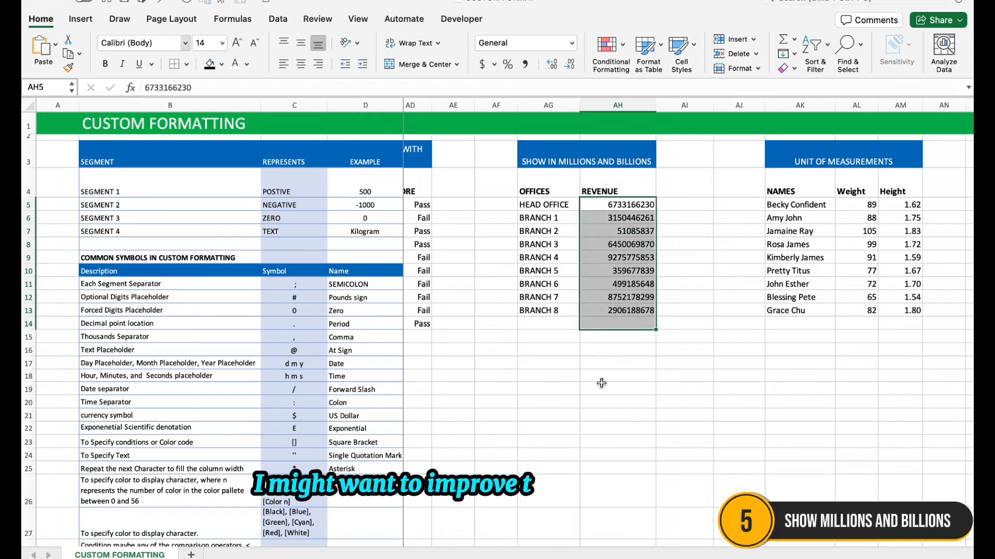
key(super+1)
click(359, 239)
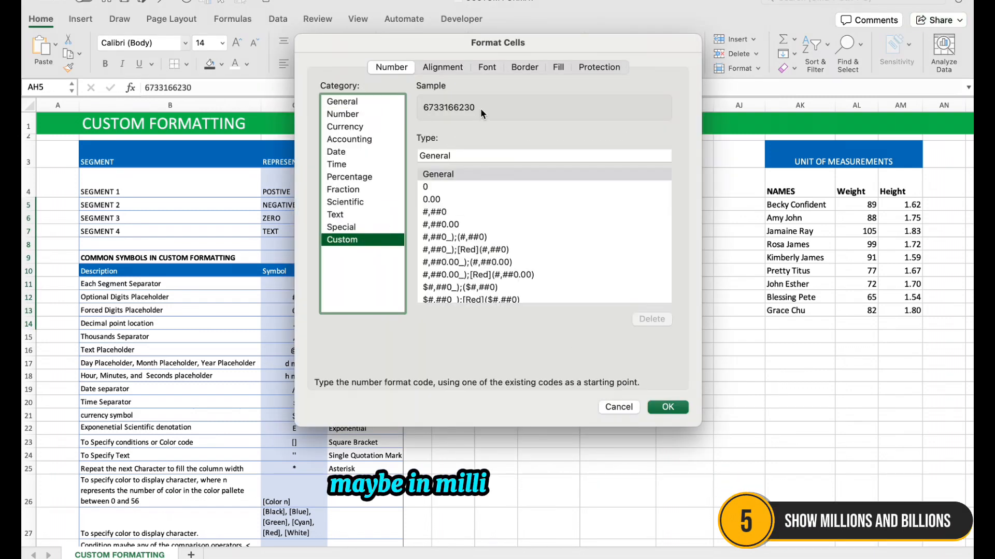
drag(464, 152, 400, 151)
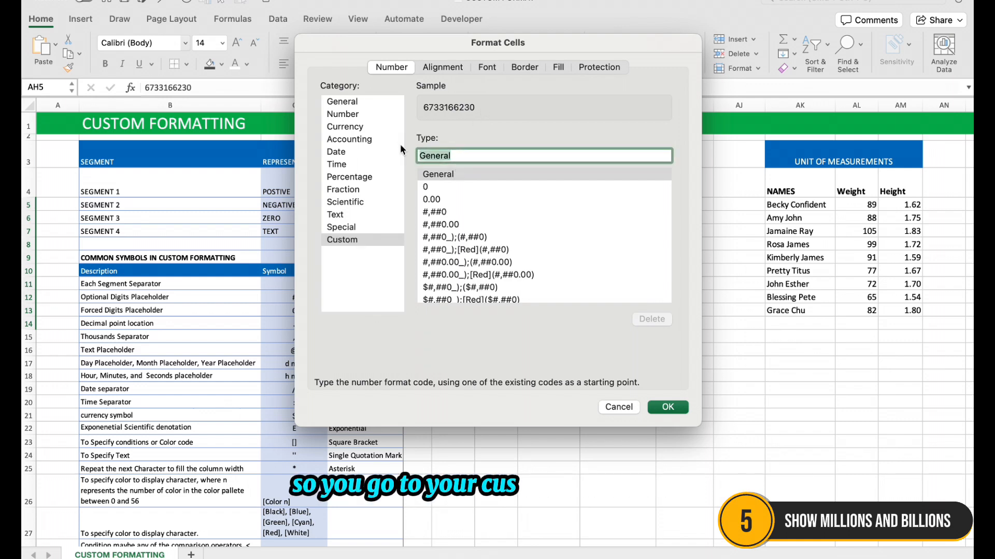
text(#)
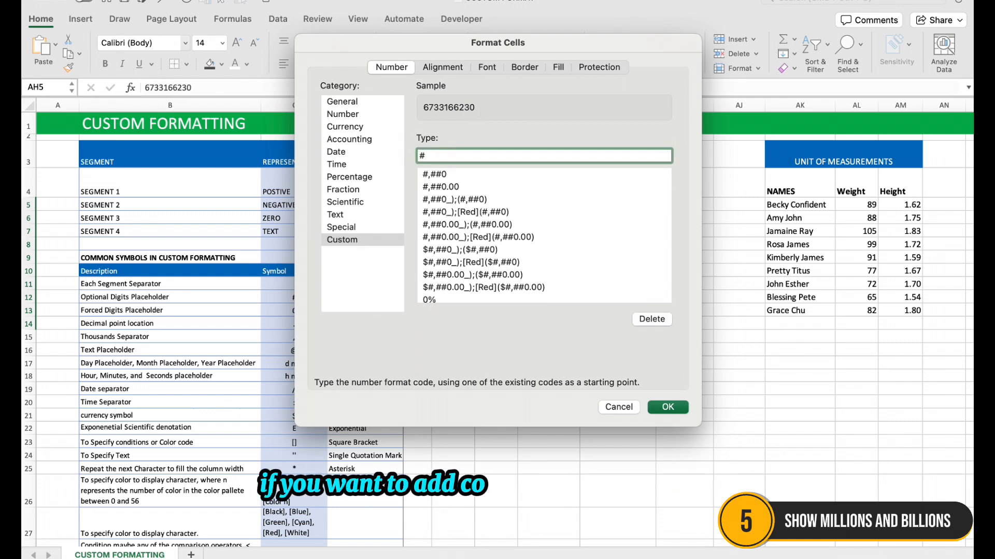
text(,)
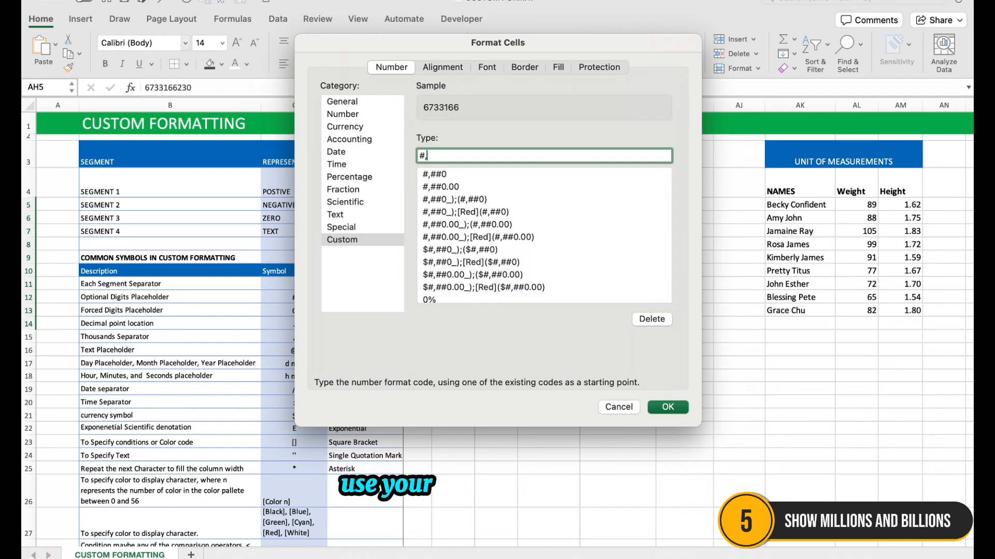
text(#0.00)
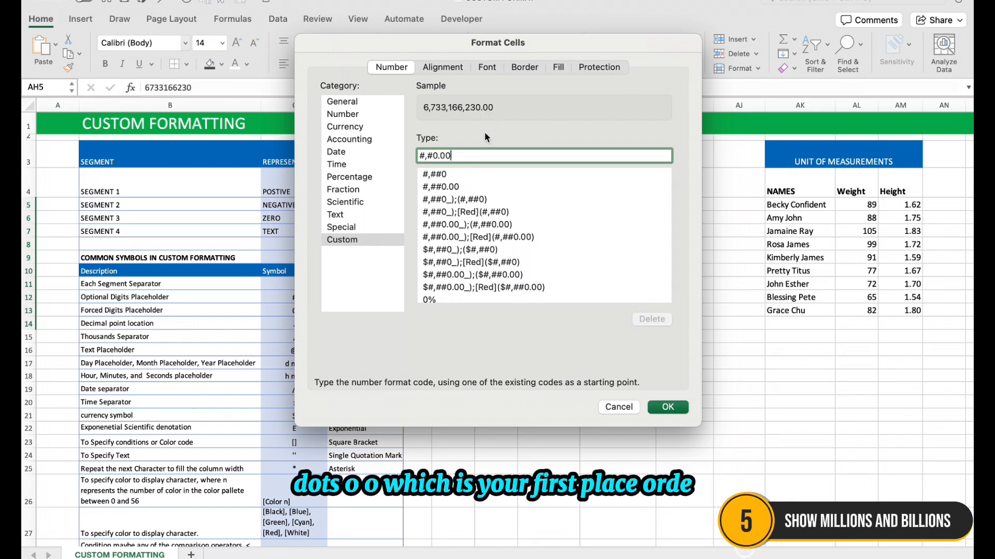
text(,)
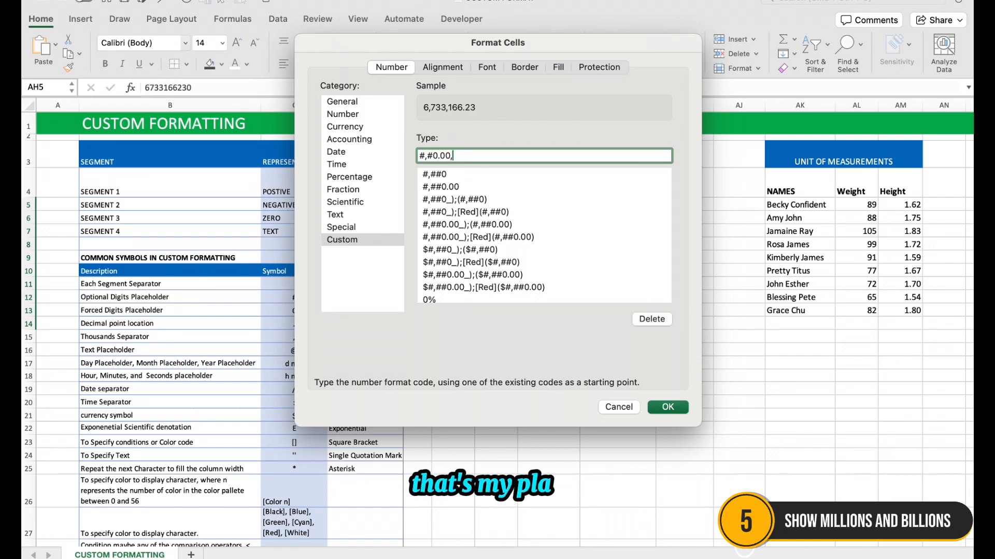
text(,)
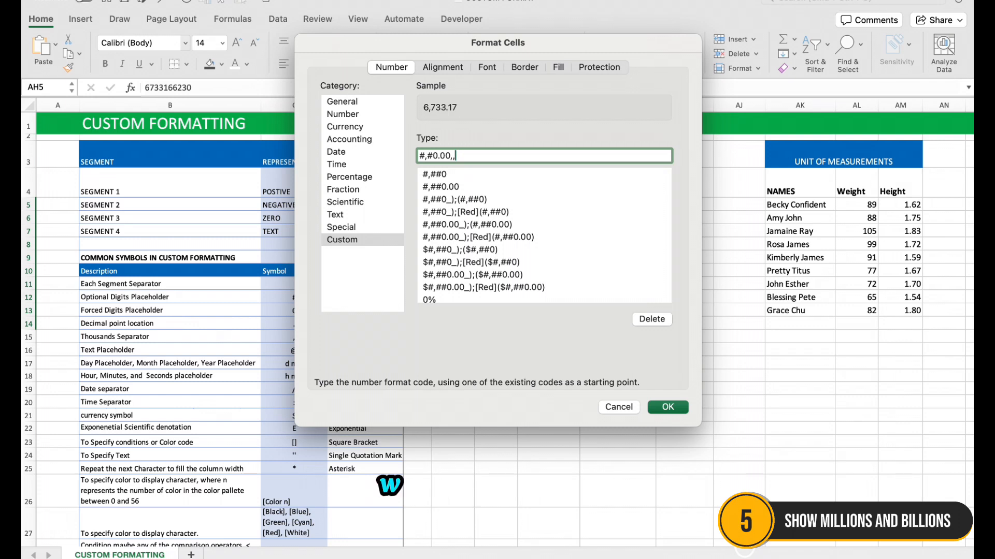
text( ")
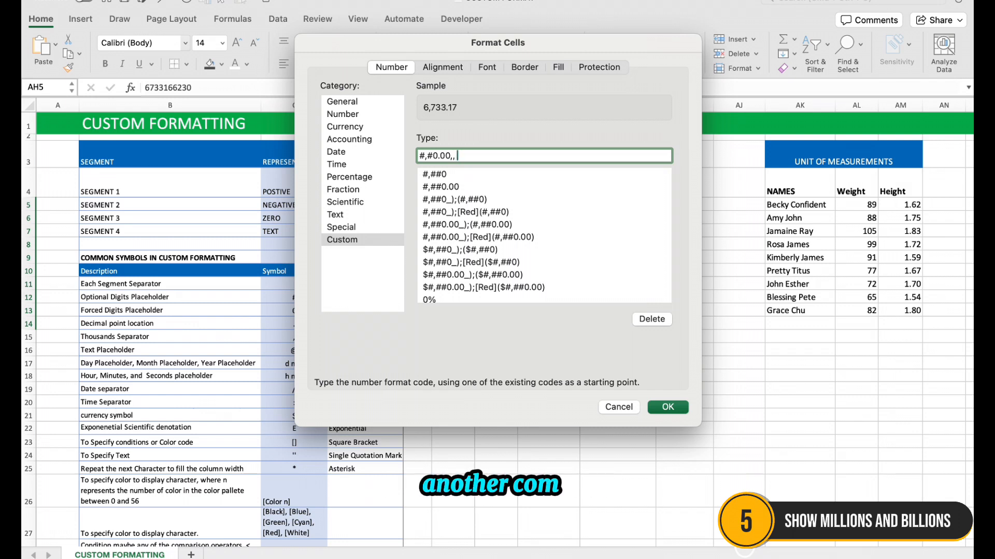
text(Millio)
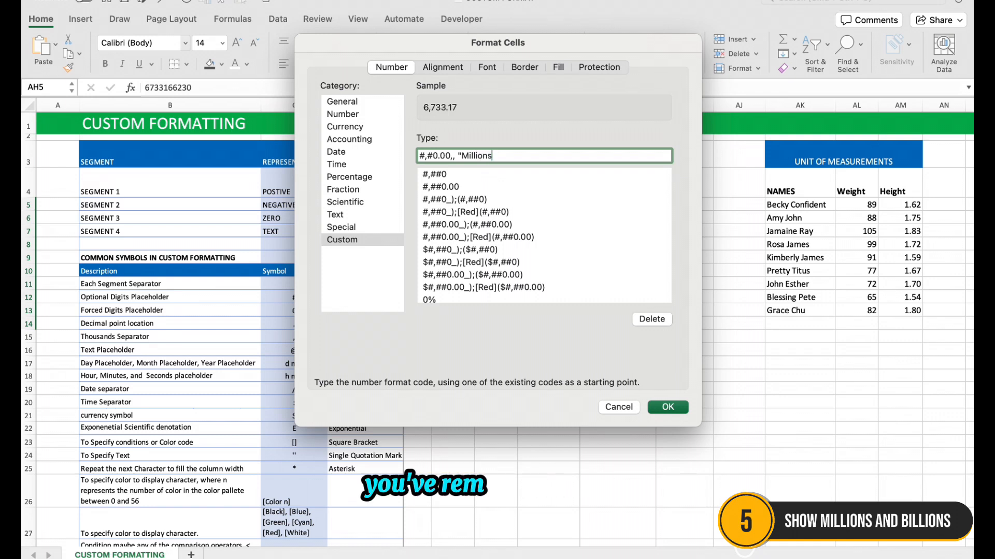
text(ns)
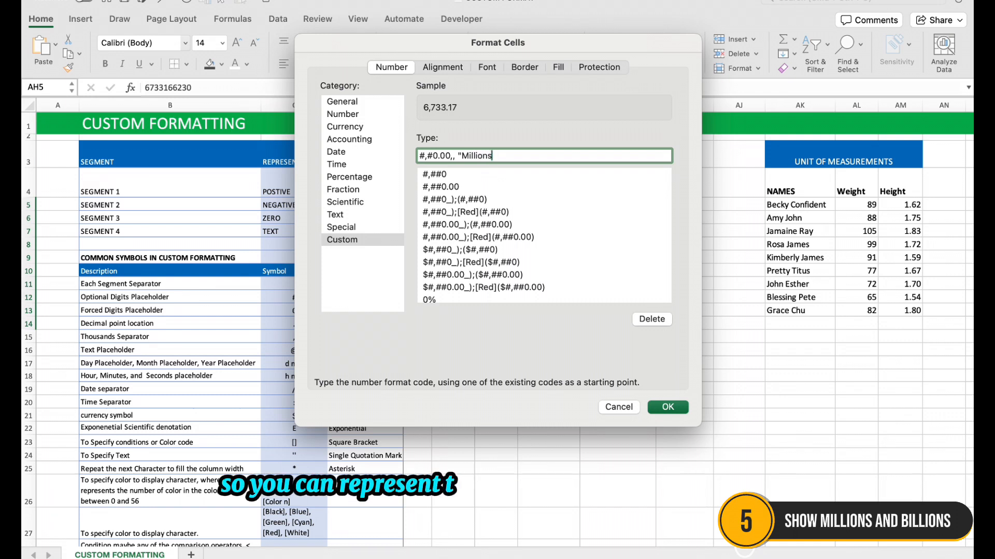
text(")
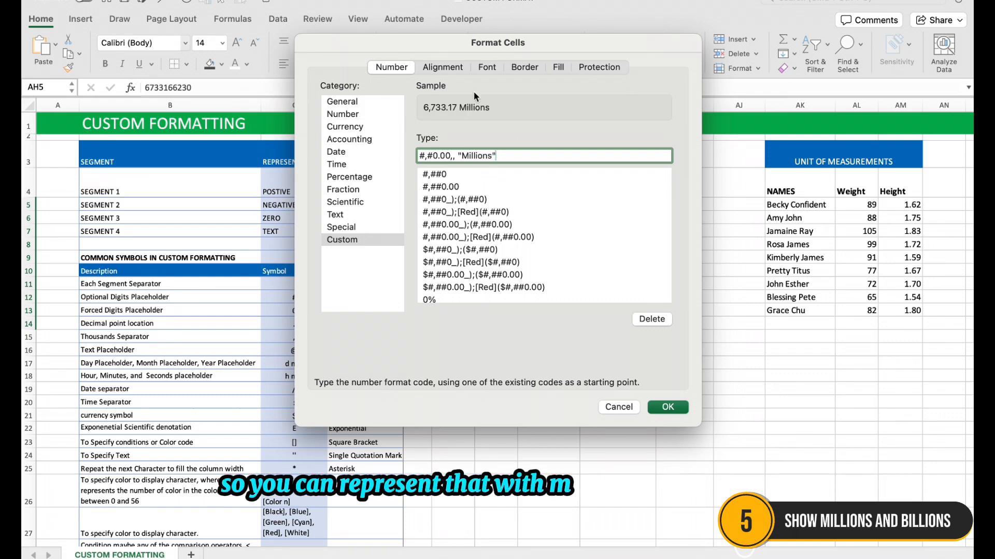
click(673, 405)
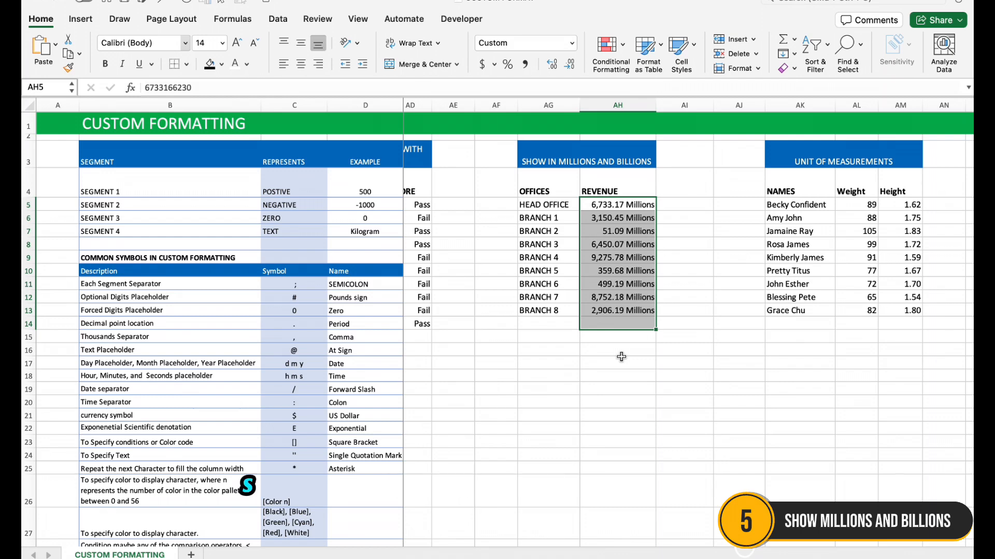
key(super+1)
drag(502, 156, 405, 151)
key(BackSpace)
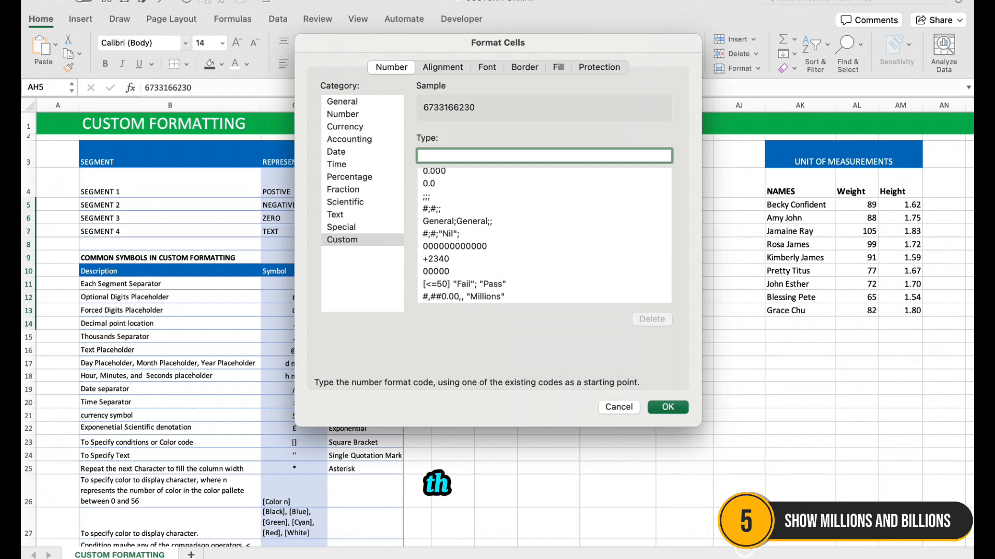
text([>)
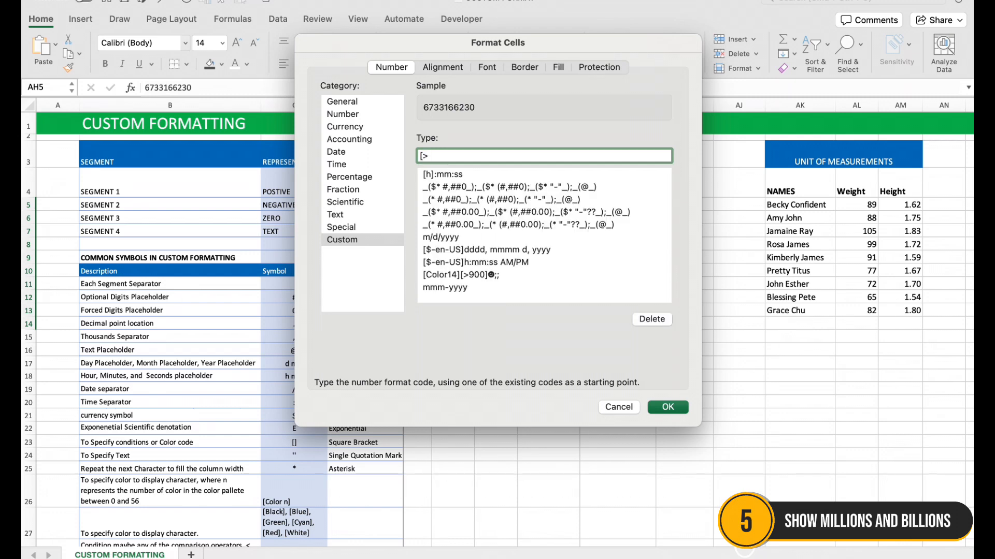
text(=)
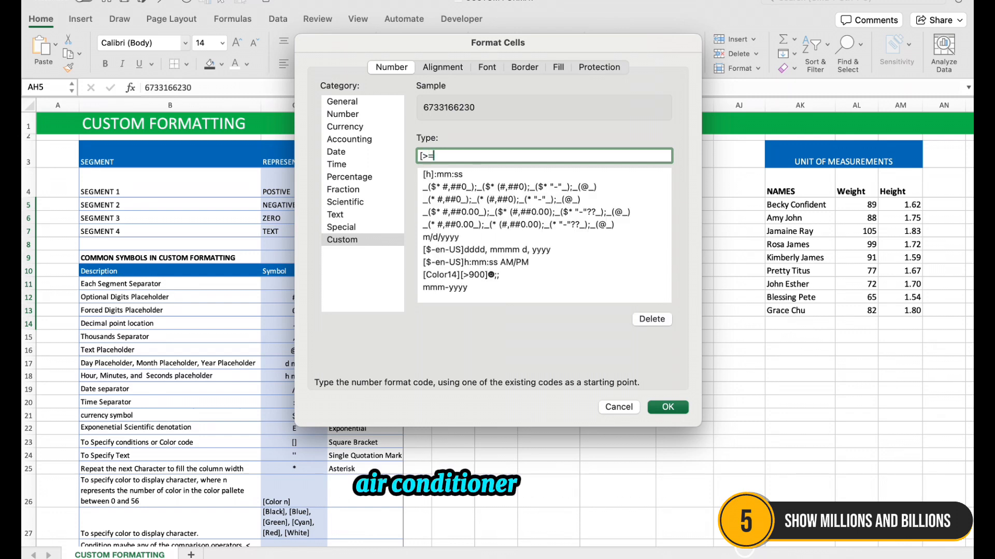
text(1000000000)
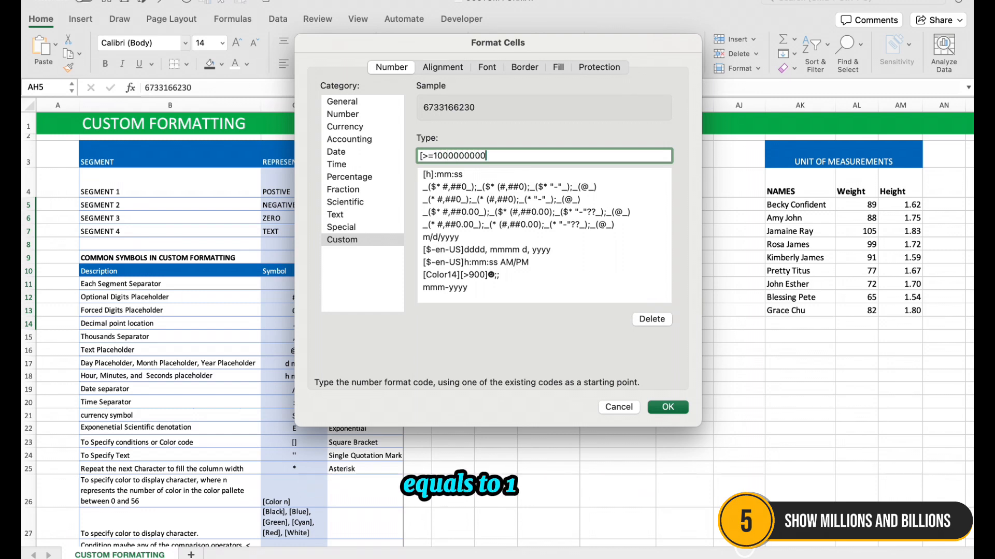
text(])
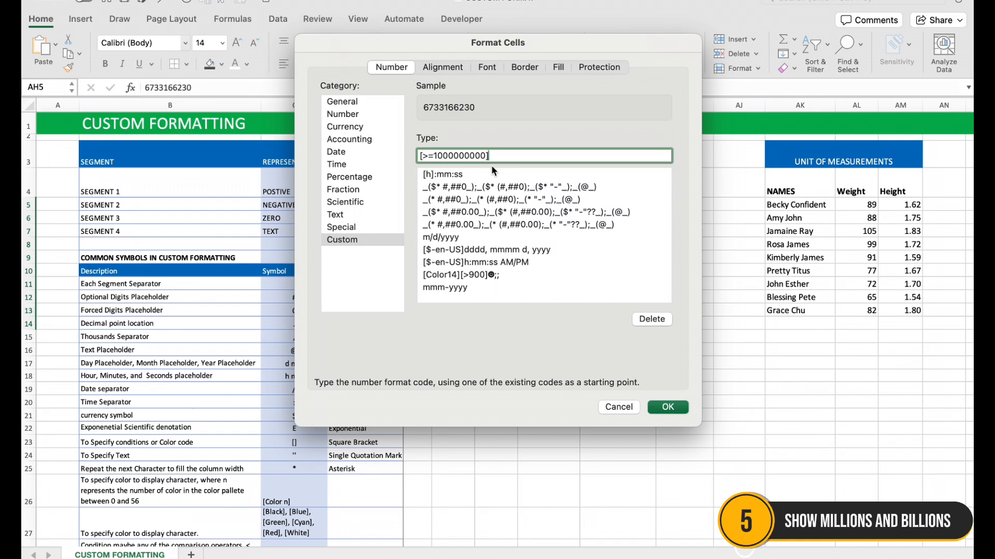
text(0.00)
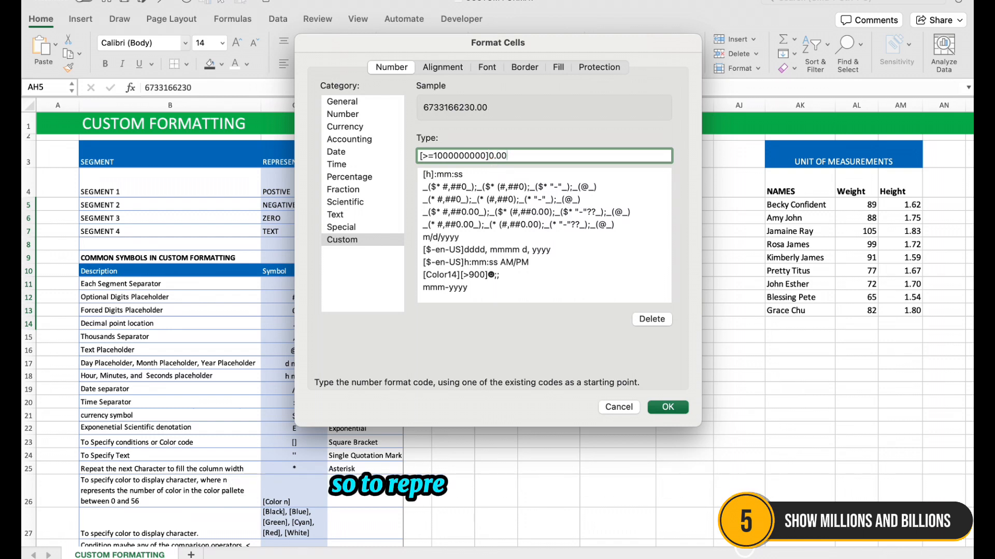
text(,,,)
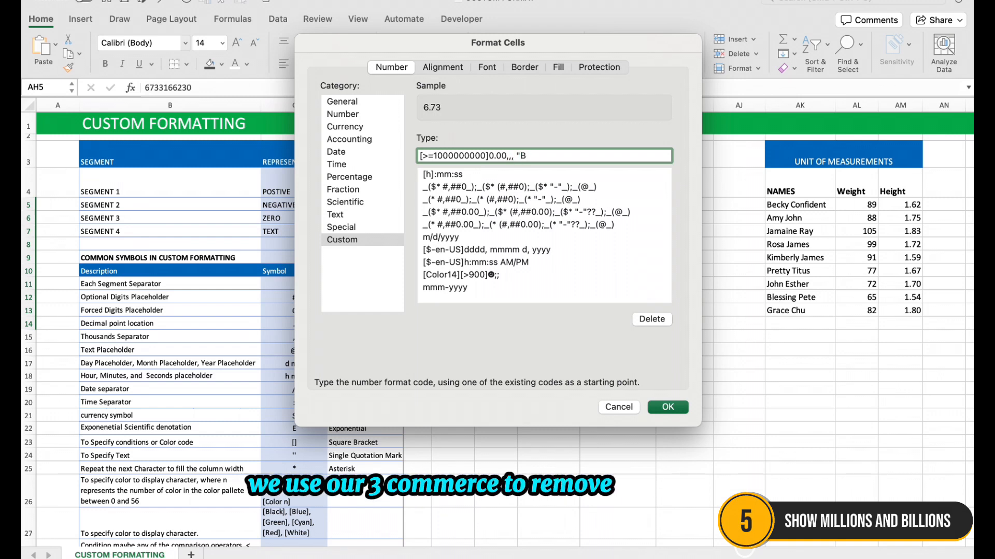
text("B")
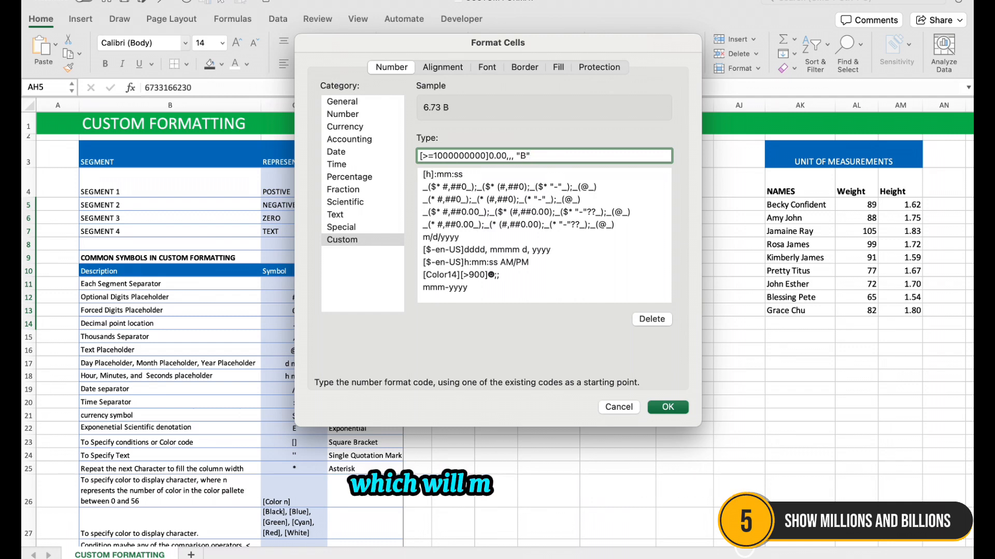
text(;)
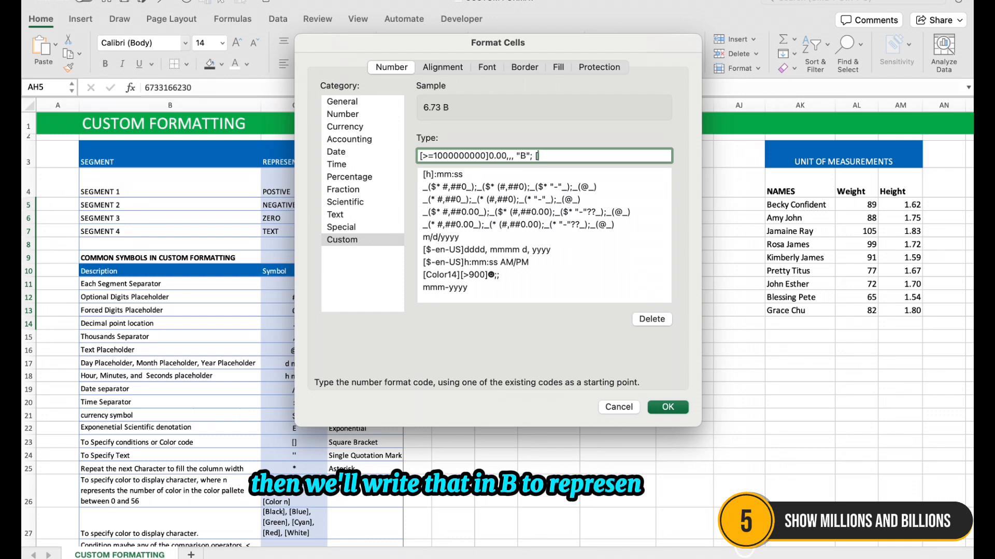
text( [>)
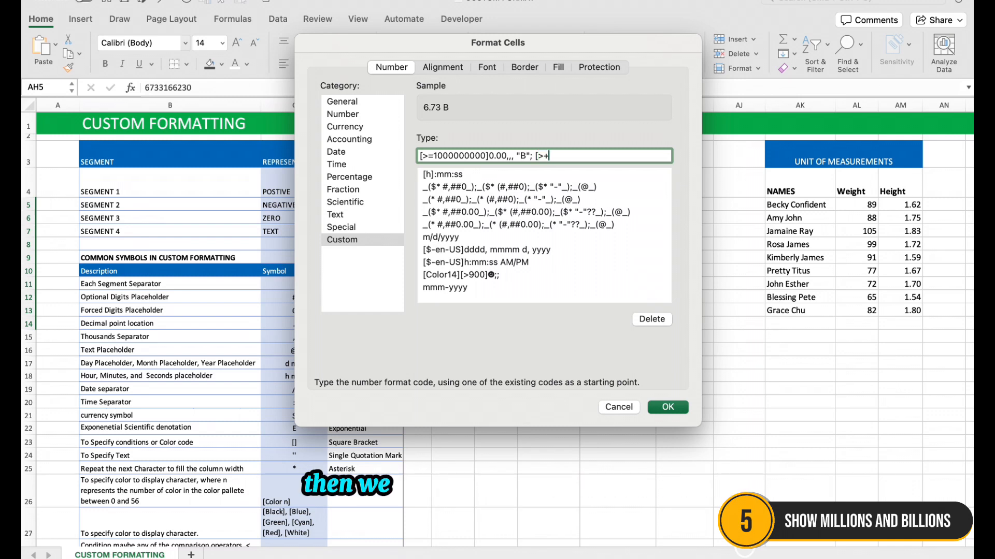
text(=)
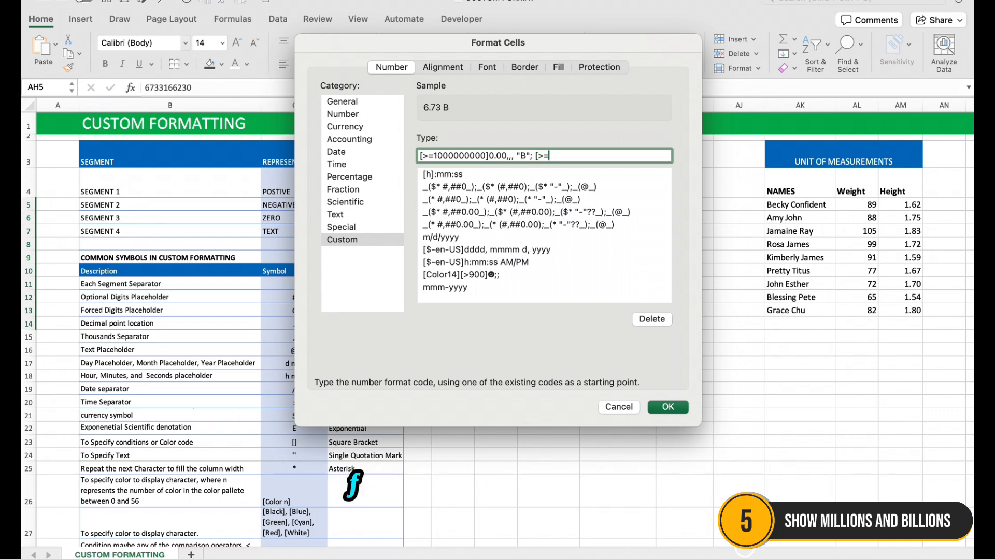
text(100000)
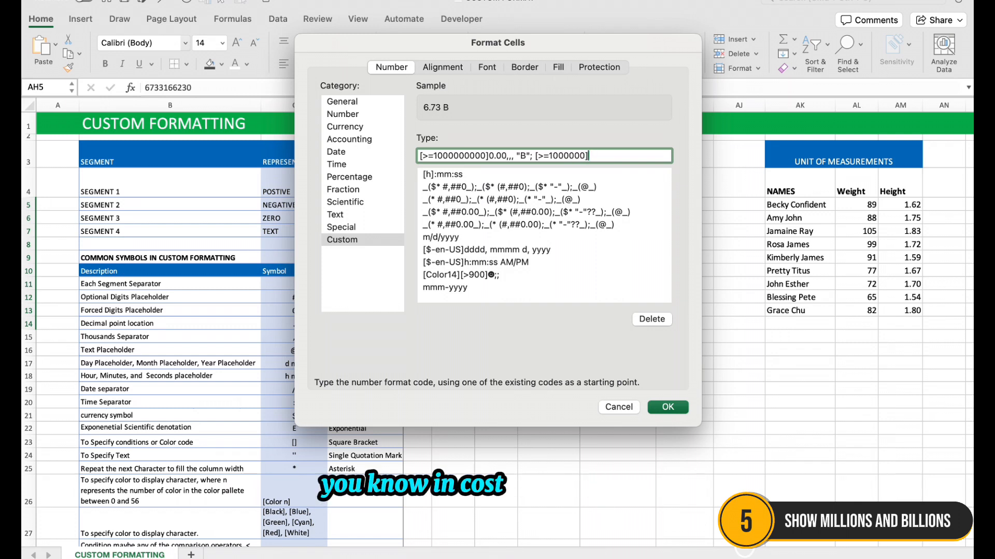
text(0]0.00)
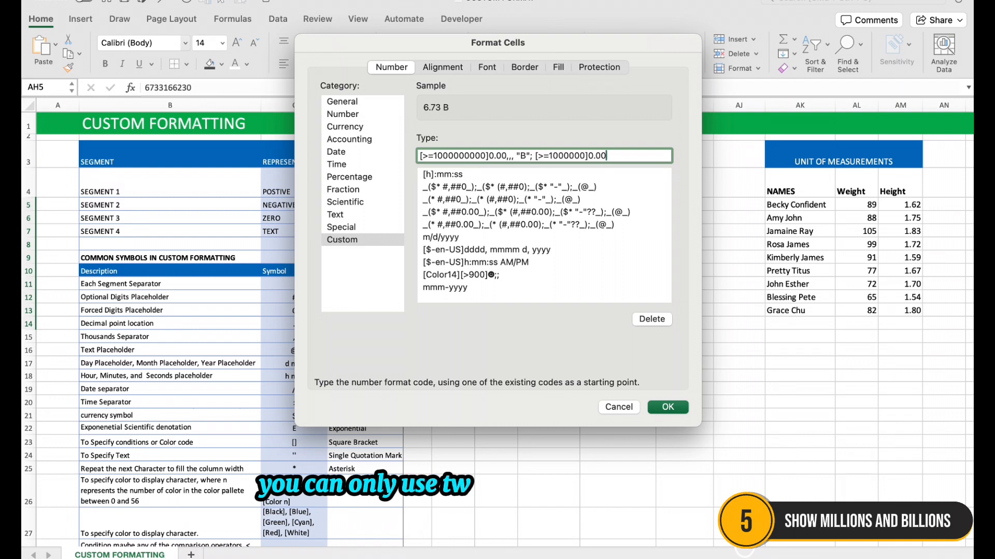
text(,,)
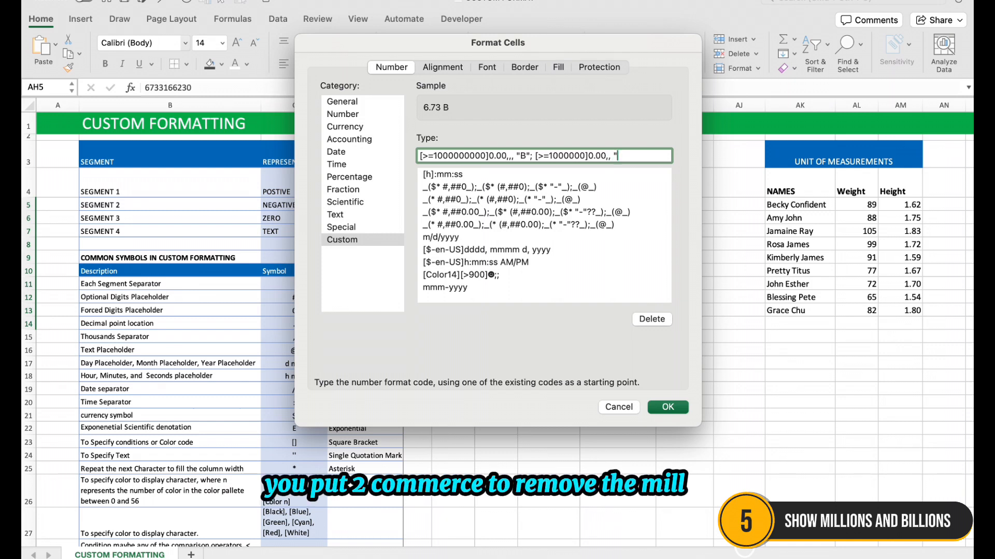
Add a second condition, ; [>=1000000]0.00,, "M", to the custom format code and apply it to the revenue figures
text(")
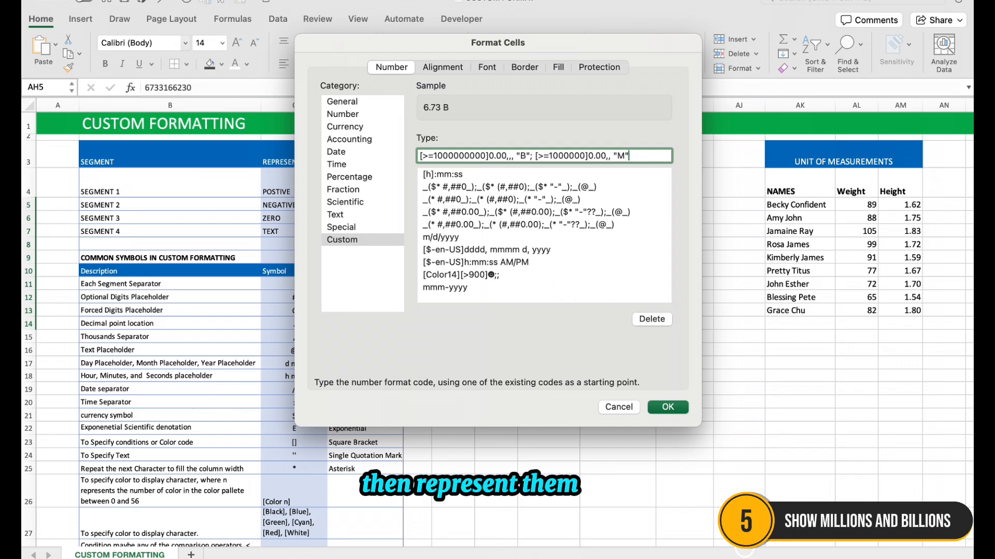
click(667, 407)
Inspect the stored revenue values behind the B and M labels in AH5:AH11
click(639, 218)
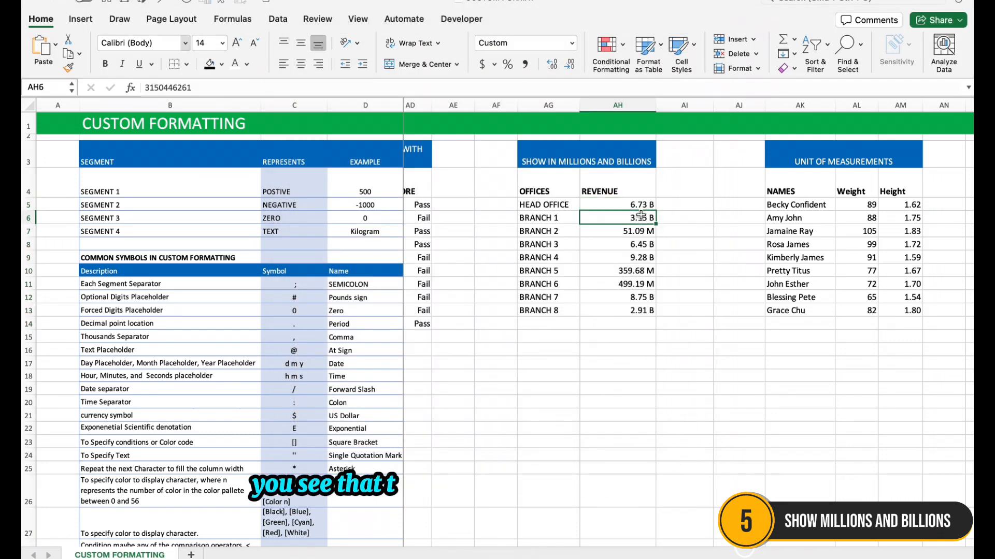
click(640, 205)
click(641, 218)
click(641, 232)
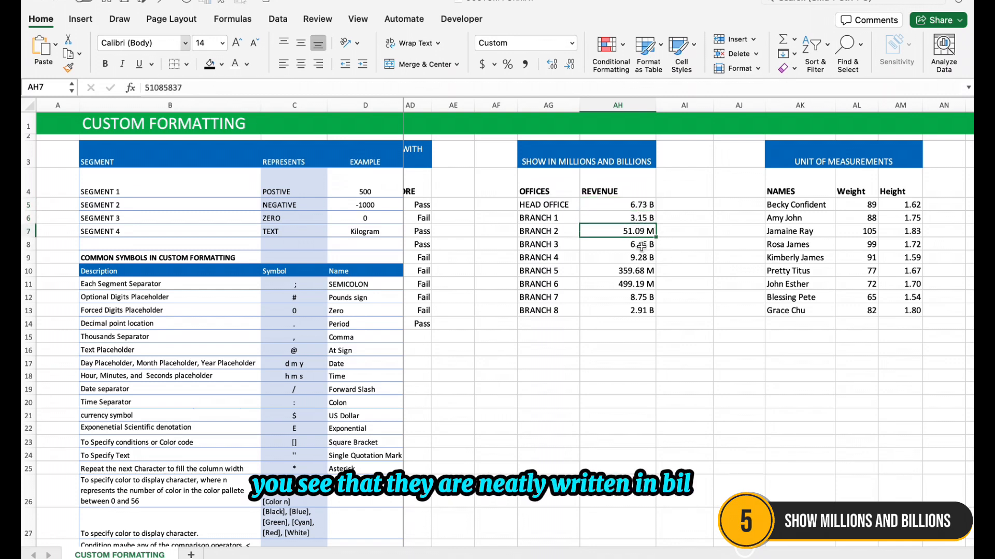
click(641, 245)
click(641, 258)
click(641, 271)
click(640, 284)
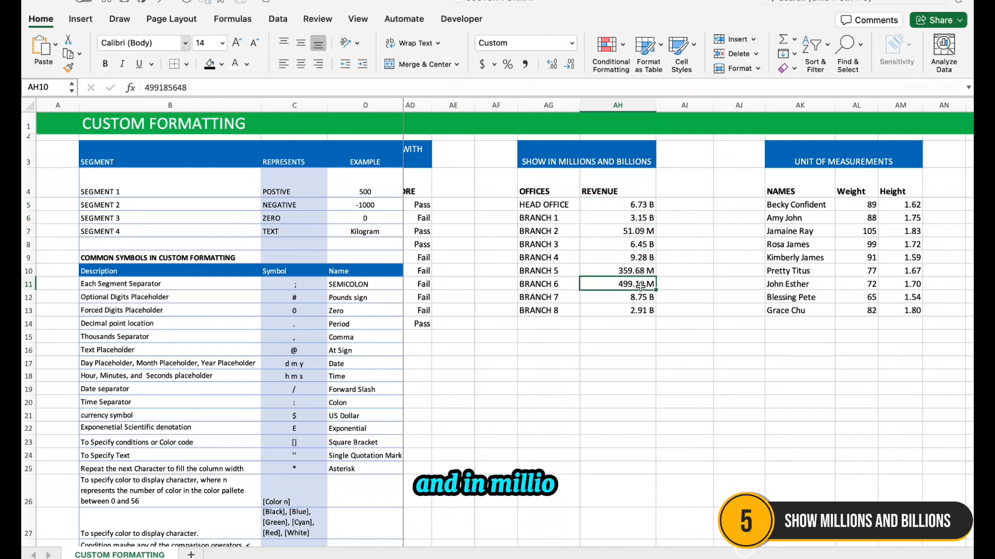
click(636, 233)
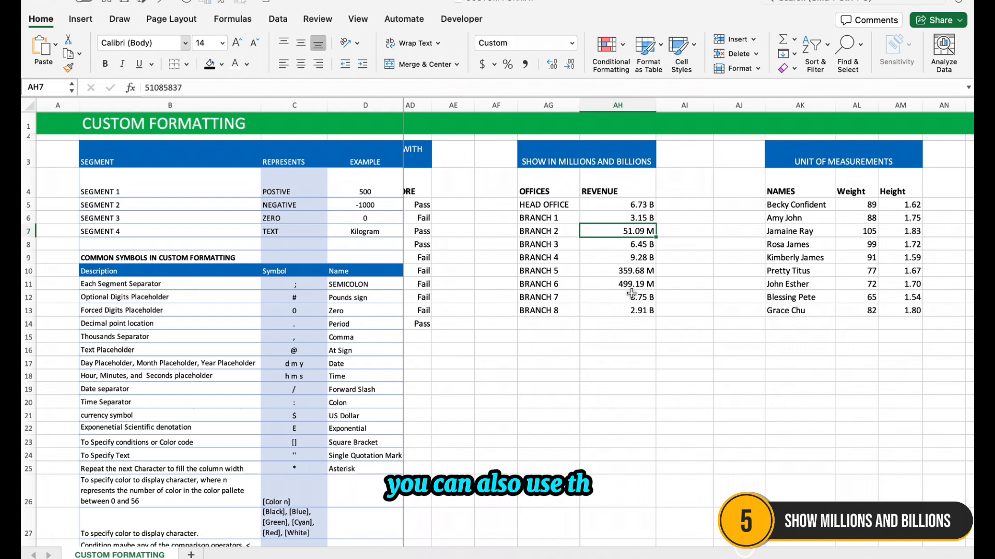
Total the revenue figures in AH14 with =SUM(AH5:AH13)
click(629, 323)
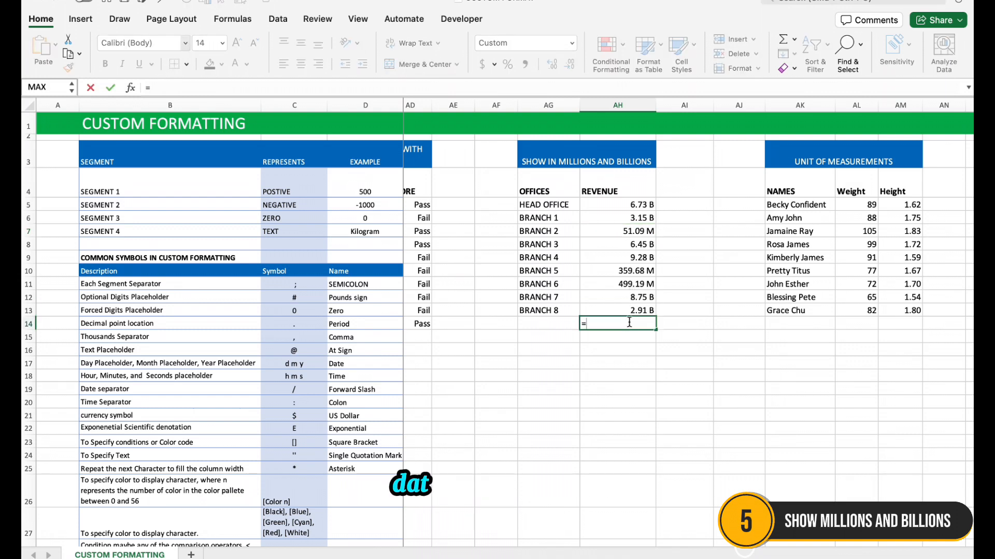
text(=sum)
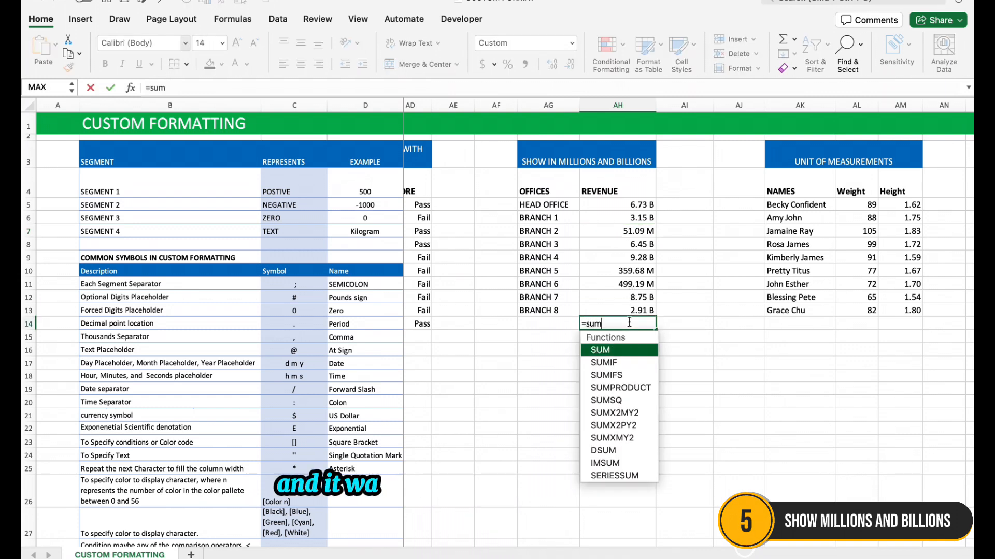
key(Tab)
drag(642, 205, 642, 308)
key(Return)
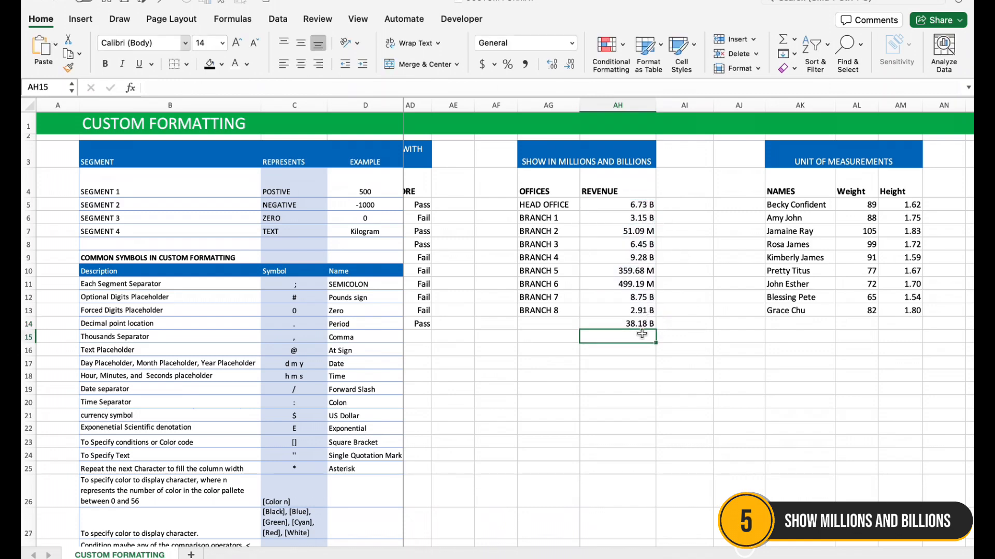
Replace the custom format of the total in AH14 with General plus comma style, and widen column AH
click(568, 45)
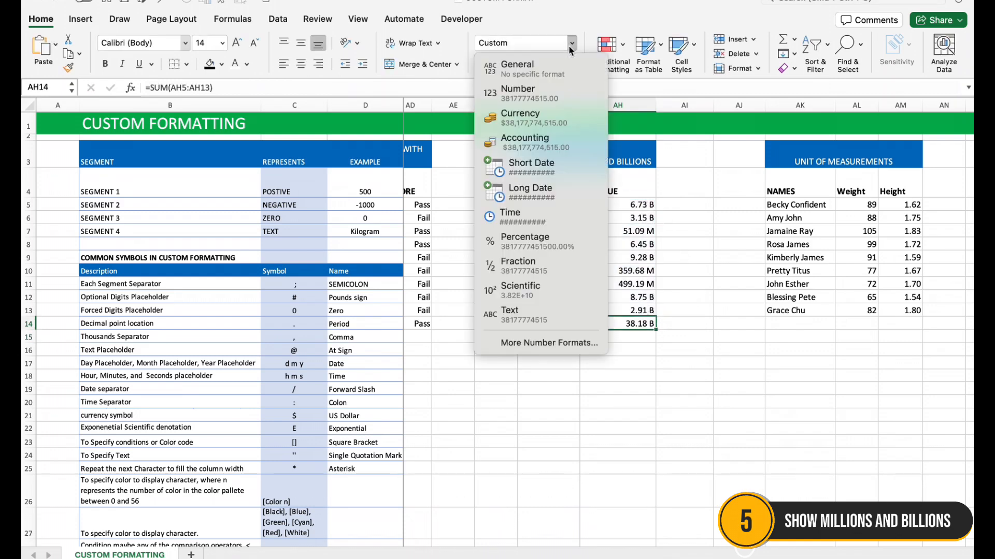
click(530, 64)
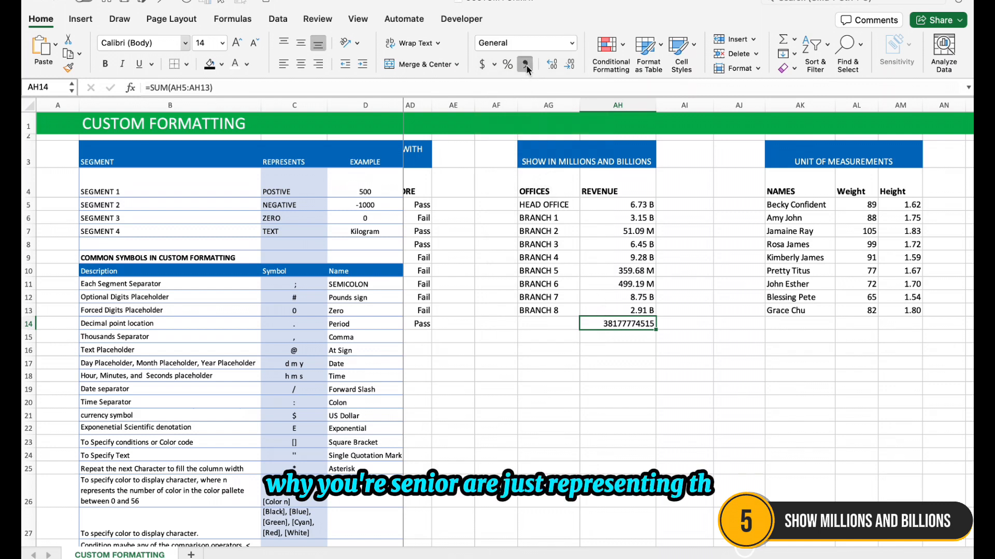
click(525, 64)
drag(657, 105, 672, 106)
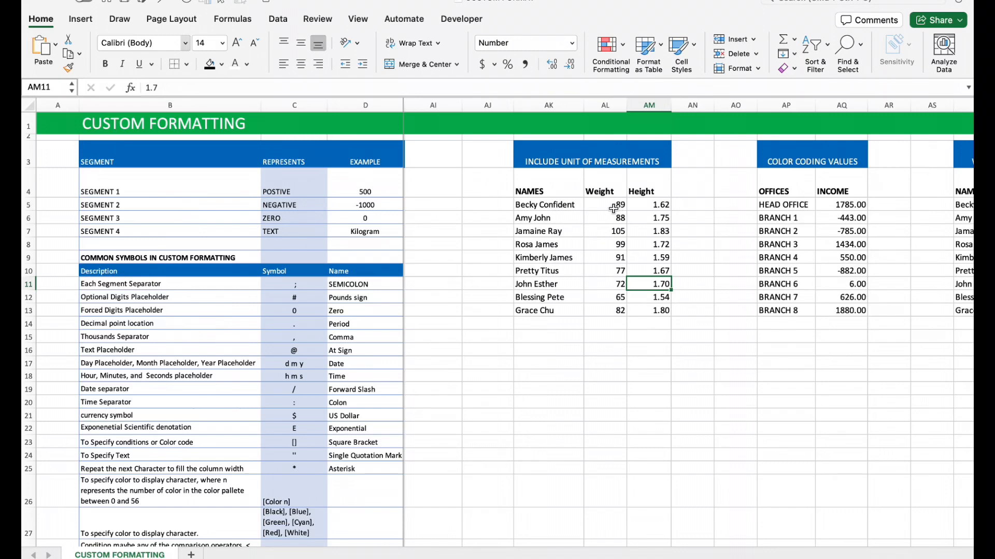
Apply the custom number format # "Kg" to the weights in AL5:AL13
click(611, 206)
drag(611, 206, 611, 307)
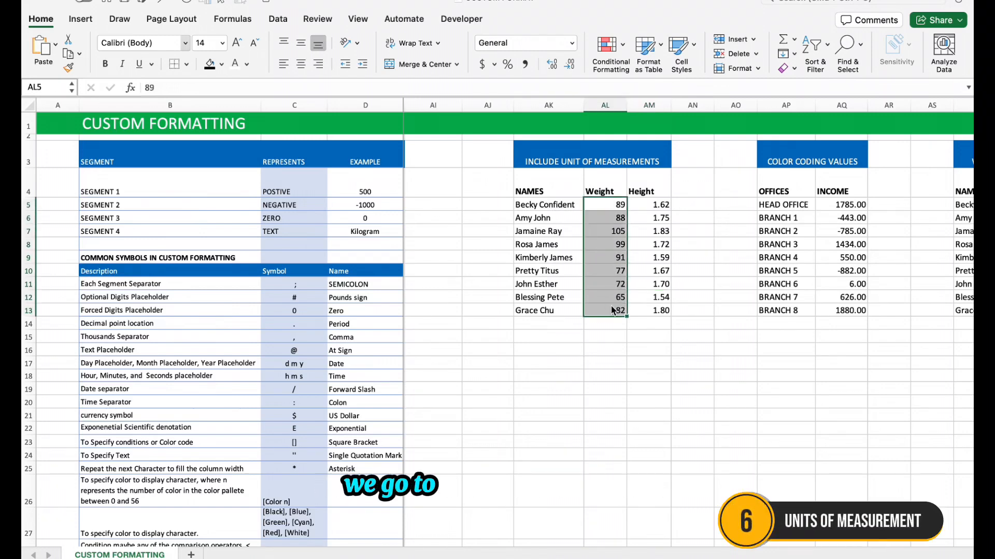
key(super+1)
click(342, 240)
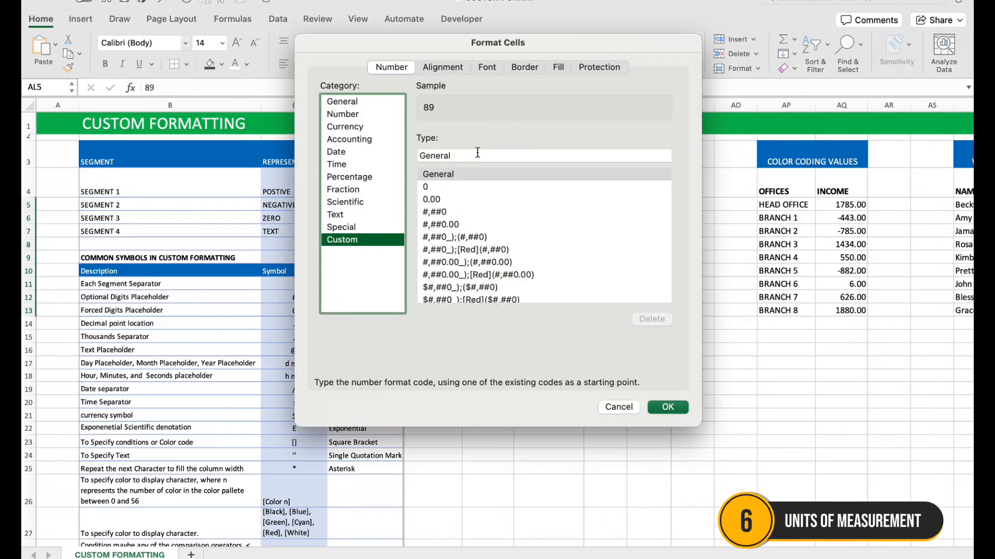
key(Tab)
text(3)
key(BackSpace)
text(#)
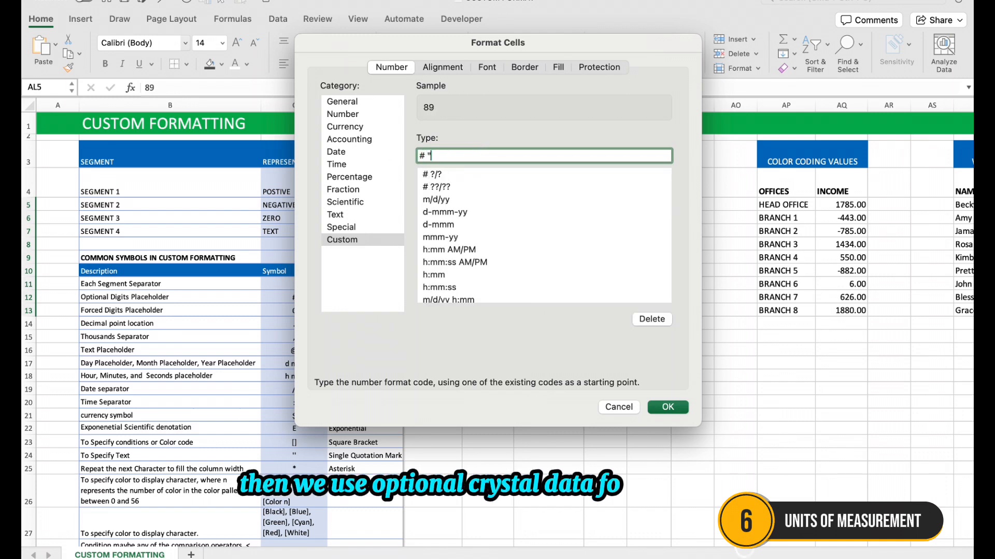
text( "Kg")
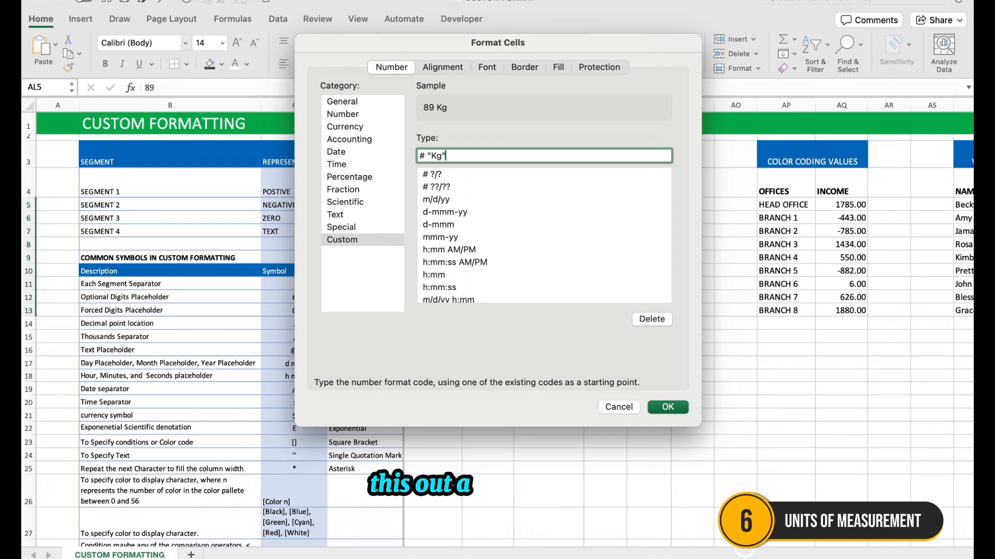
click(668, 407)
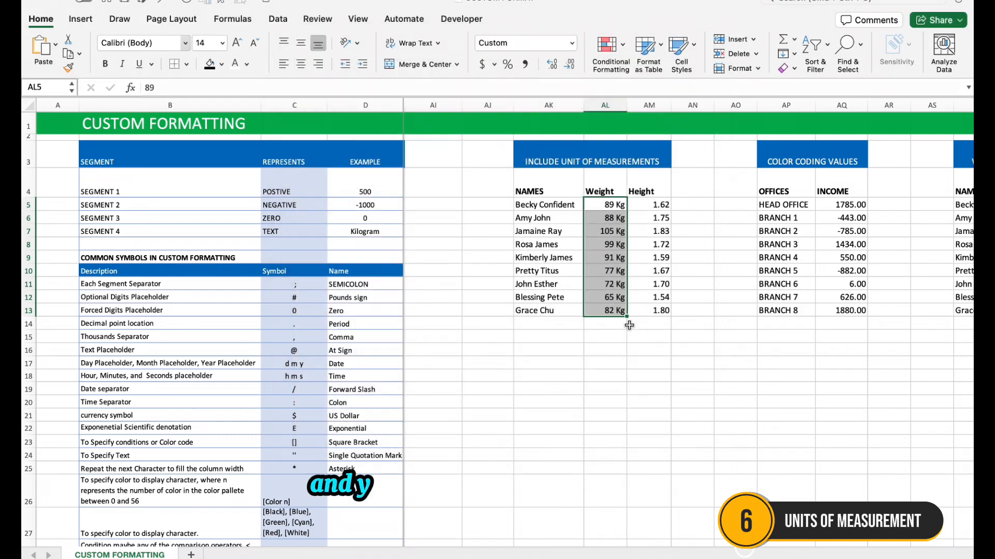
Calculate the average weight in AL14 with =AVERAGE(AL5:AL13)
text(=avera)
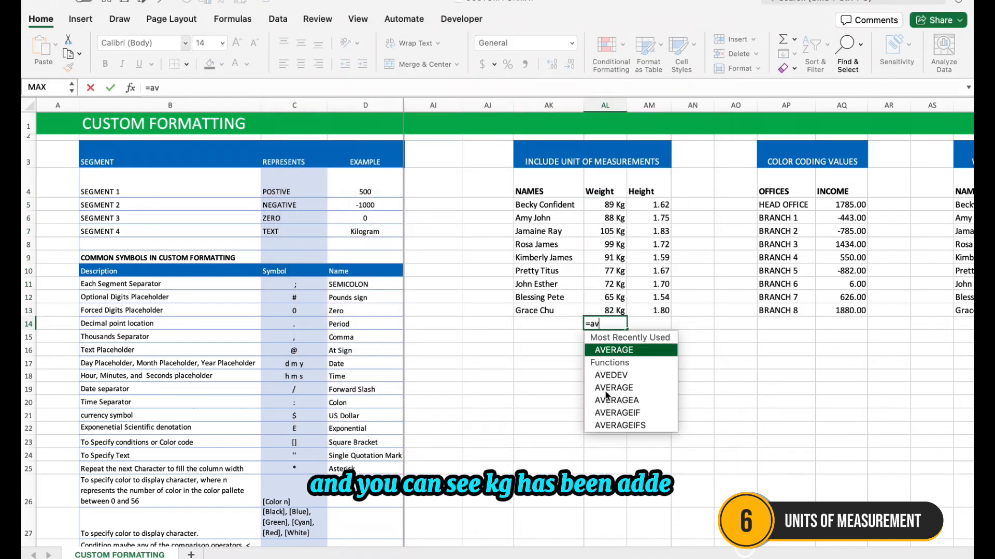
key(Tab)
drag(617, 204, 619, 311)
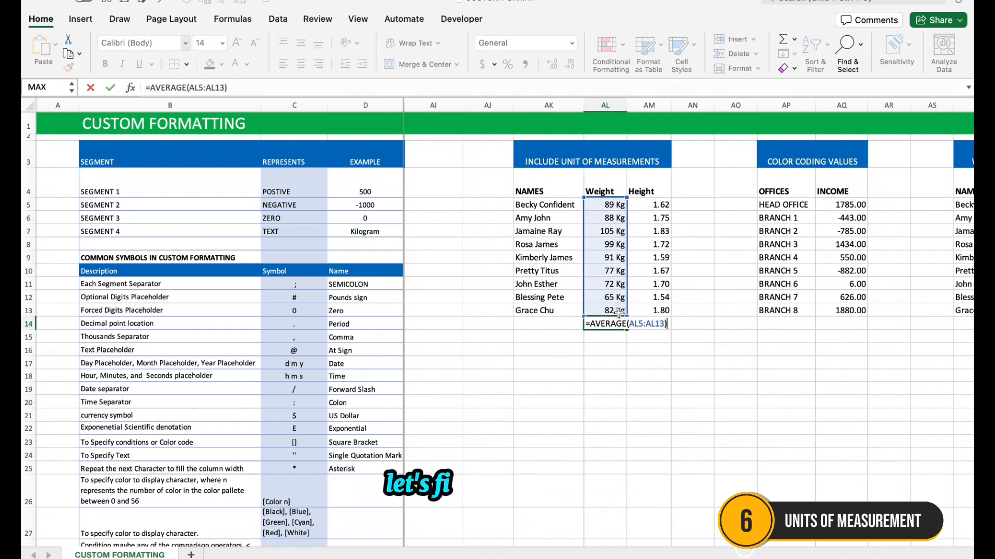
key(Return)
click(619, 324)
Append Kg as literal text to the weight in AL5 so the cell reads 89 Kg
click(618, 206)
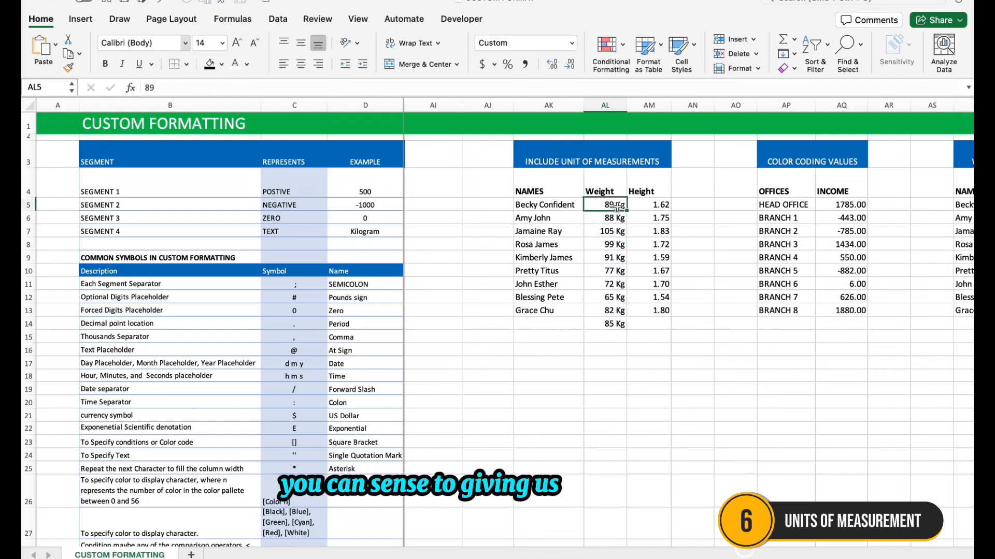
double_click(618, 206)
text(Kg)
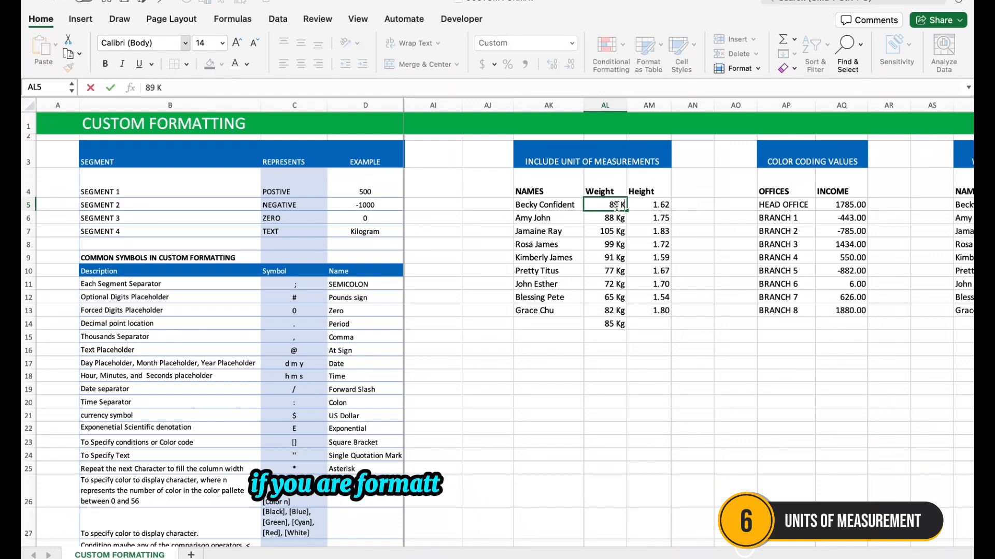
click(658, 424)
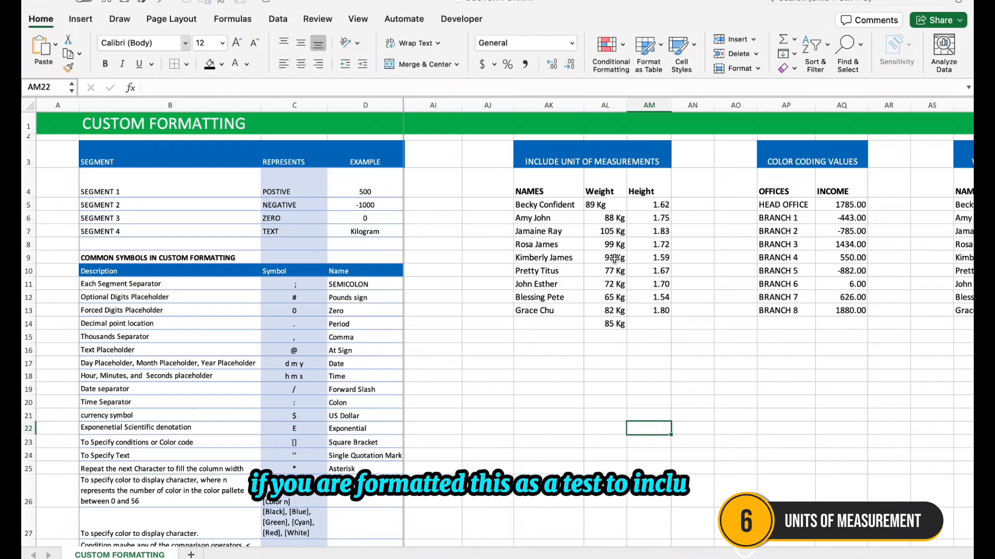
Fill the text weight from AL5 down through AL13, and undo the fill
click(595, 208)
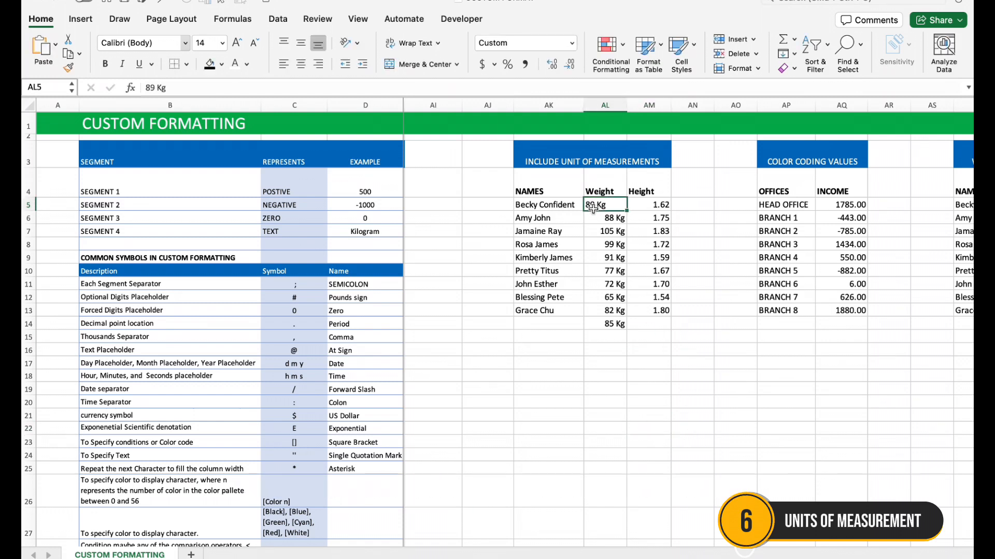
click(614, 326)
click(599, 203)
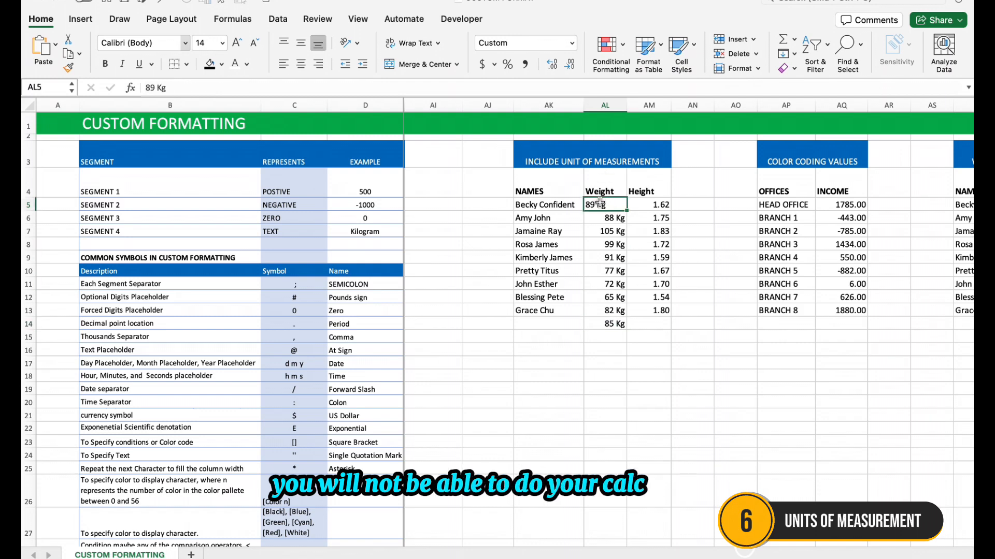
drag(625, 207, 623, 317)
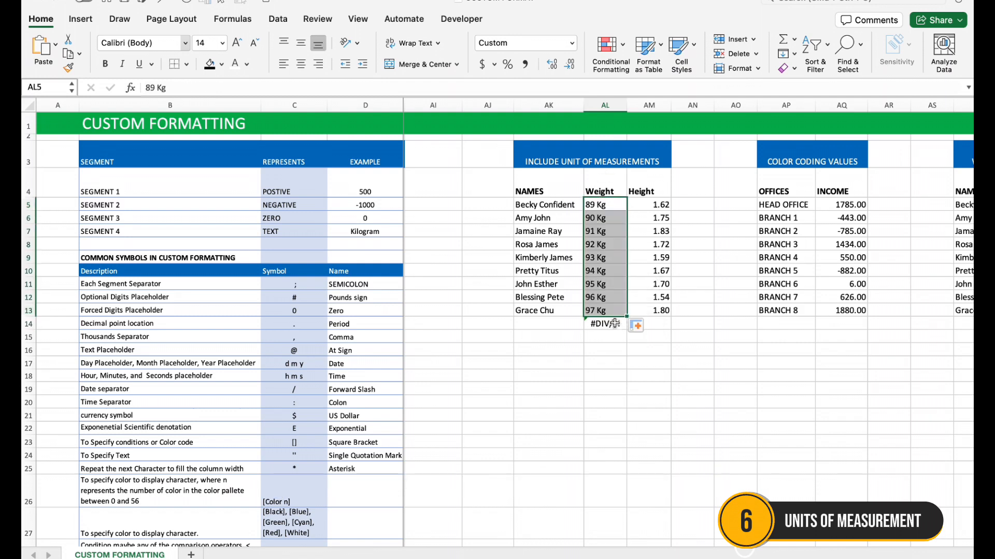
key(super+z)
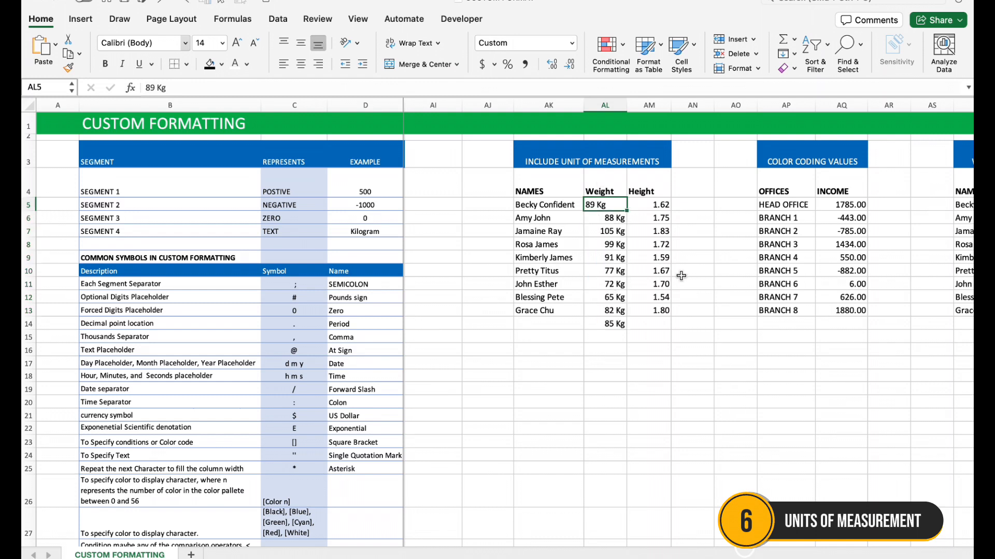
Apply the custom format 0.00 "m" to the heights in AM5:AM13
drag(660, 207, 662, 310)
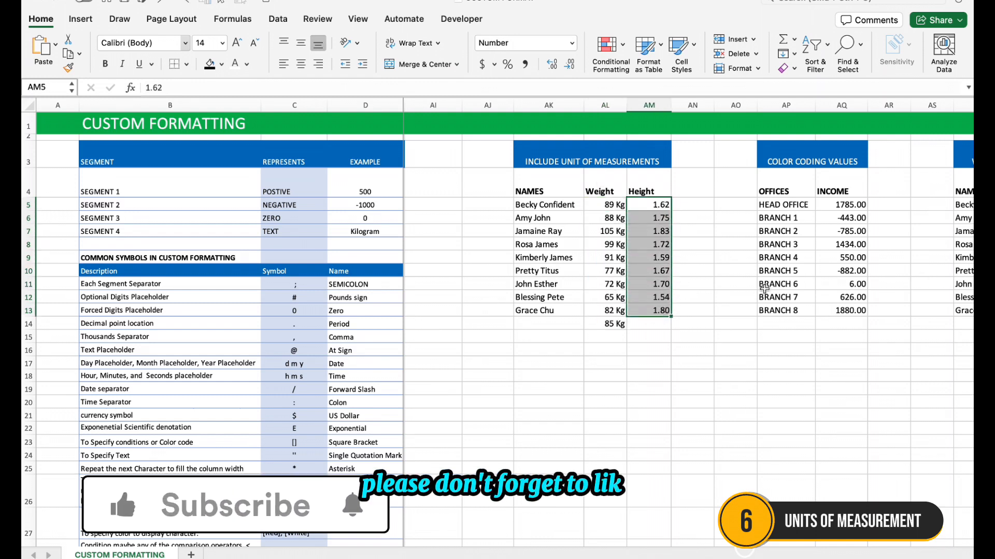
key(super+1)
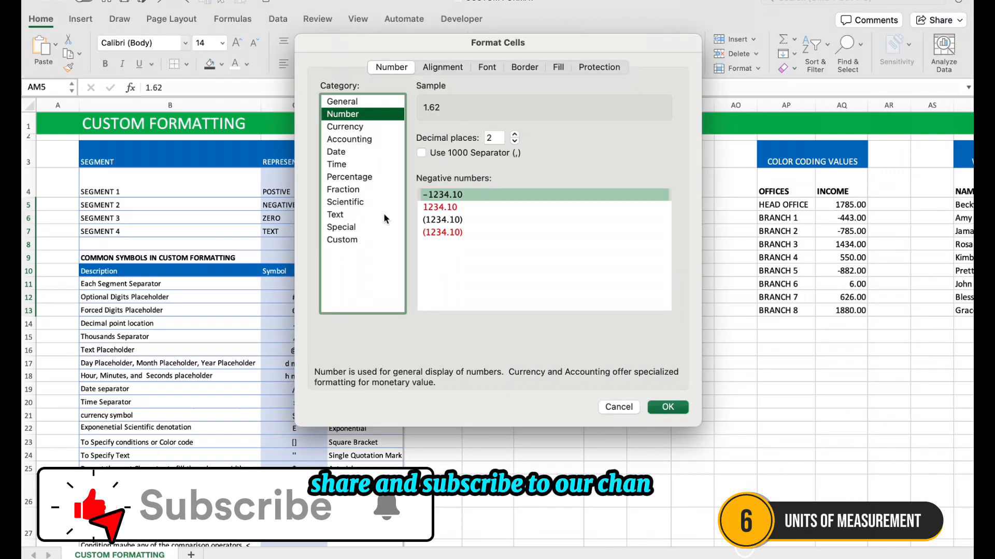
click(372, 241)
click(464, 156)
text(")
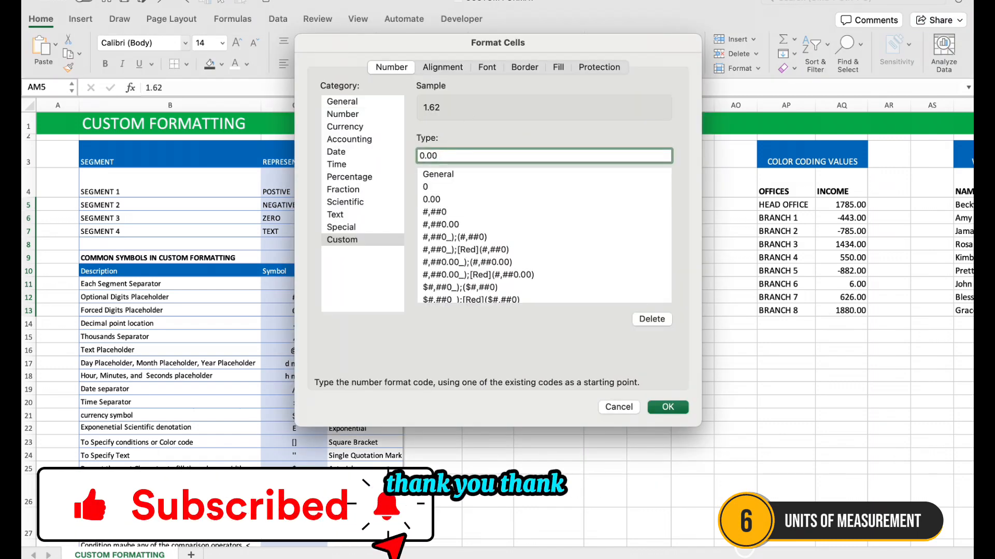
text(m)
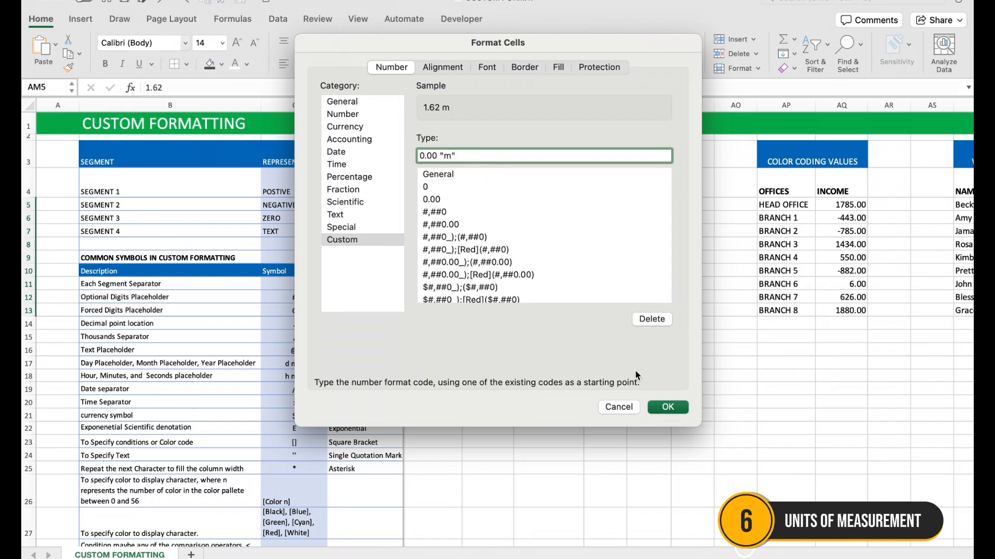
click(666, 407)
click(659, 321)
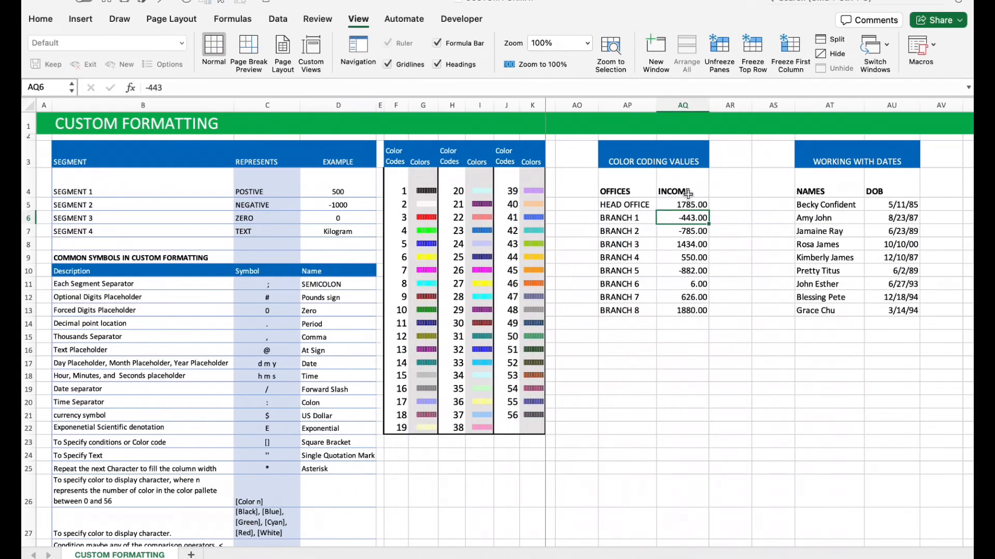
Apply the custom format 0.00;[red]0.00 to the incomes in AQ5:AQ13 so negative values are coloured red
drag(687, 204, 684, 316)
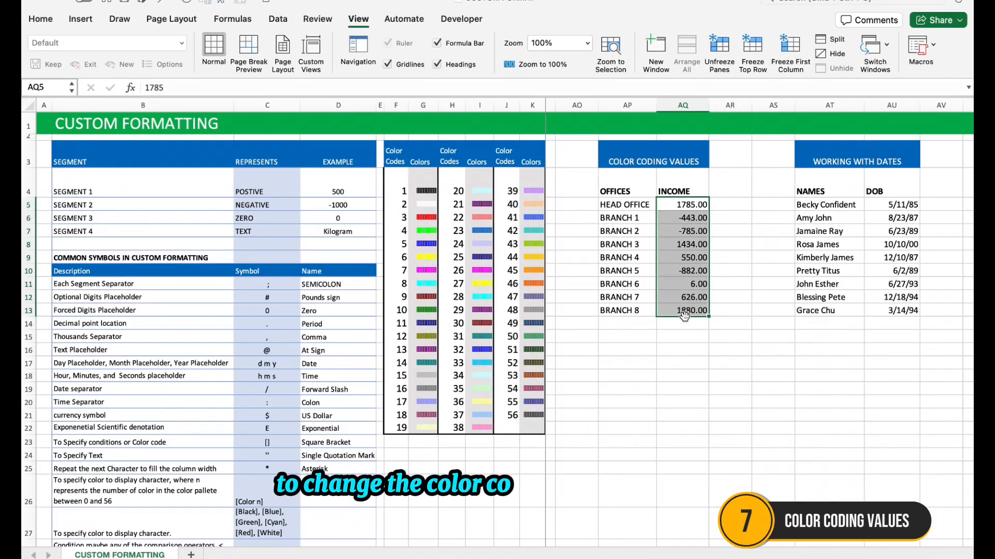
key(super+1)
click(360, 239)
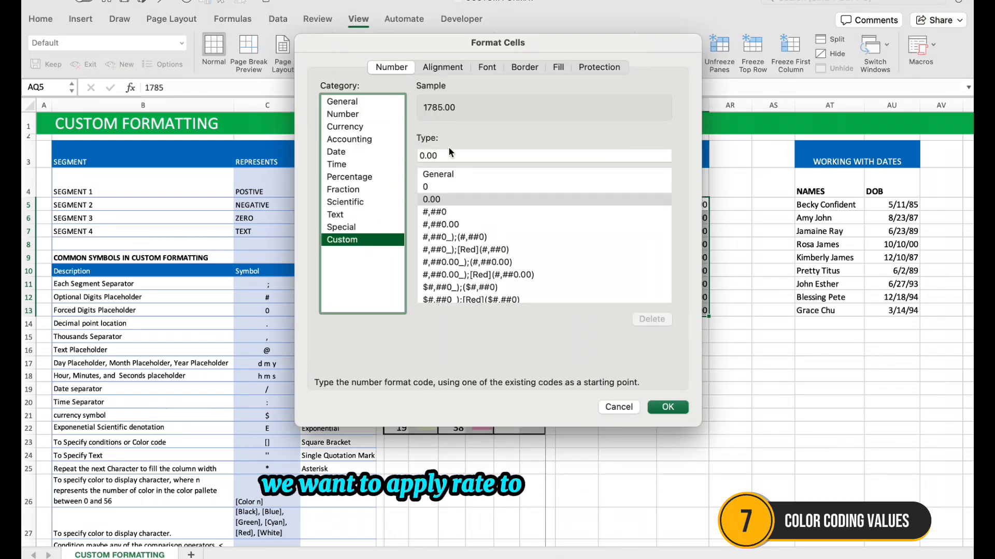
click(418, 153)
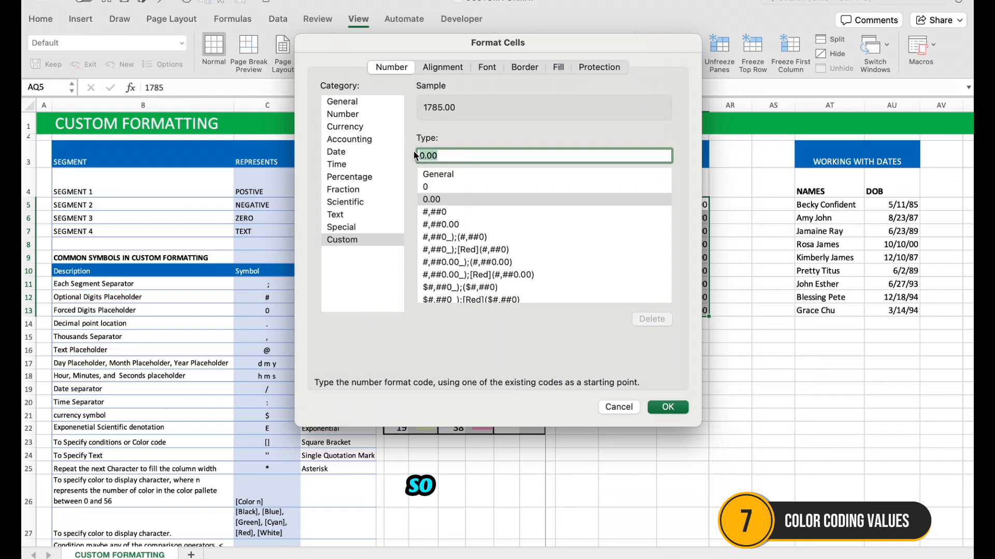
click(450, 152)
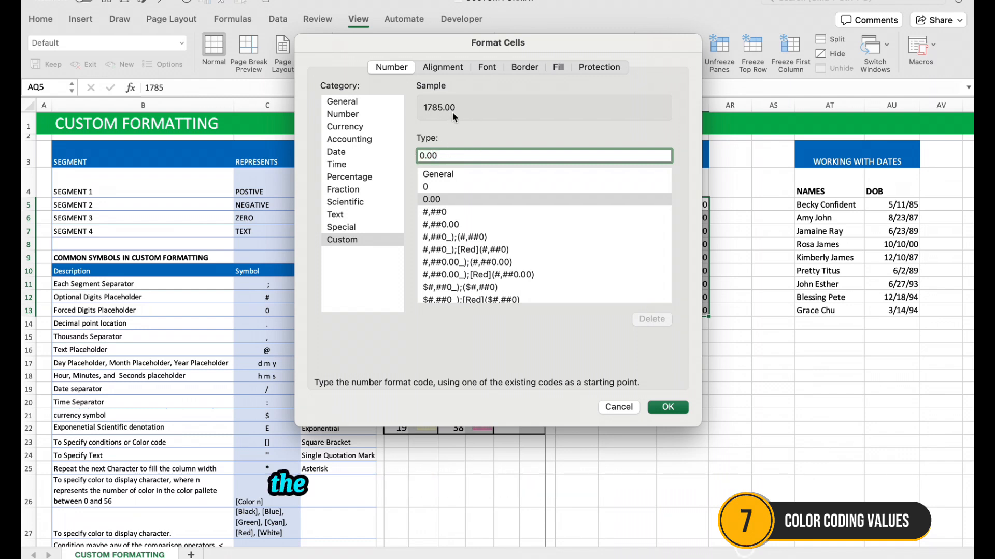
text(;)
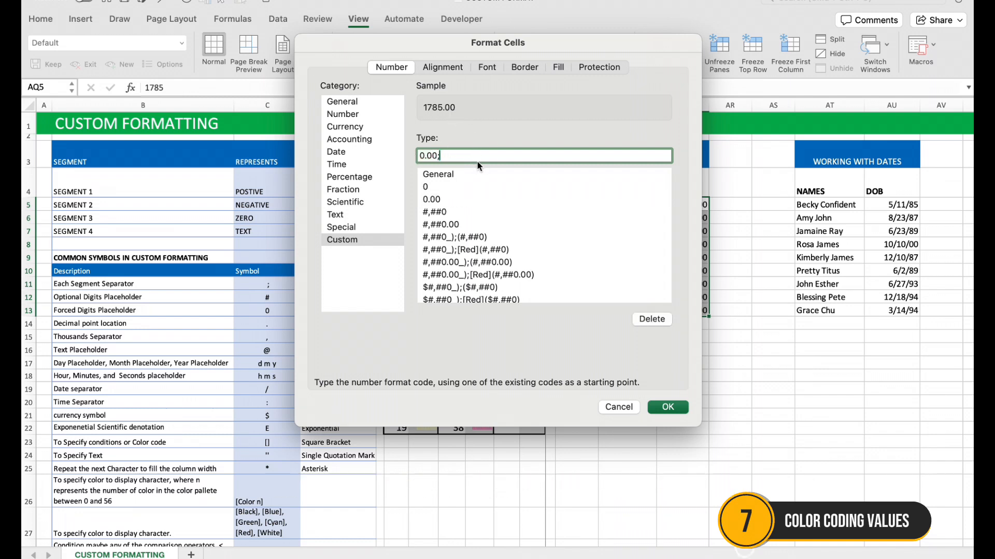
text([red)
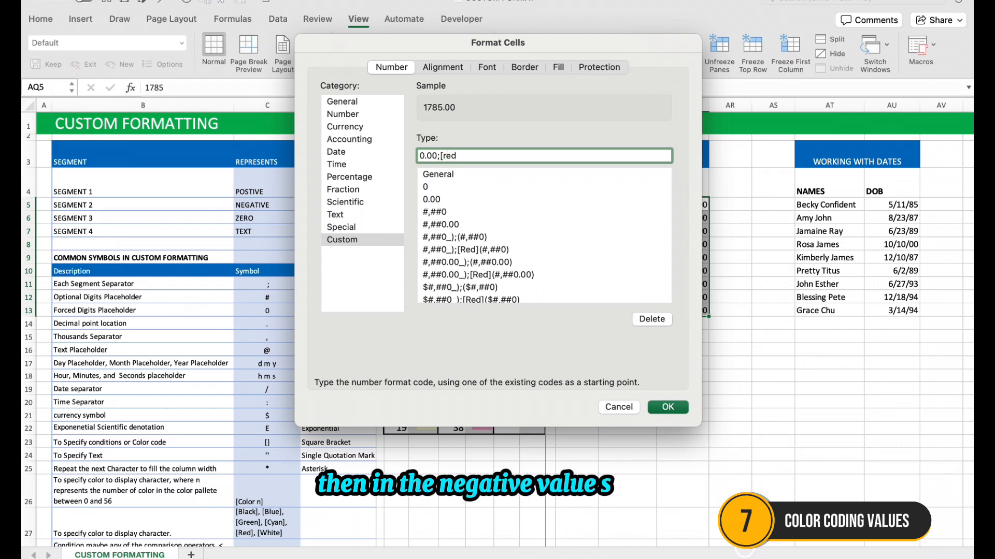
text(]0)
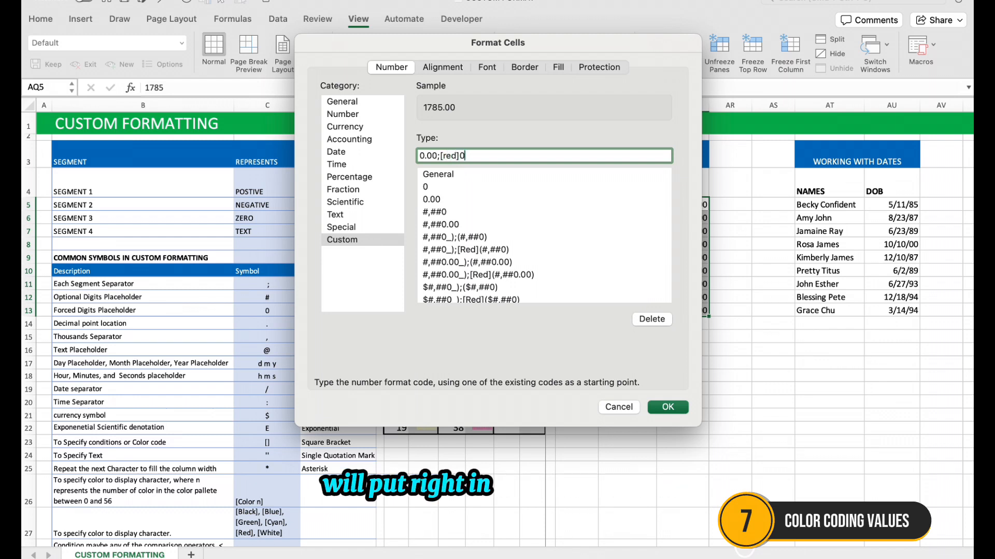
text(.00)
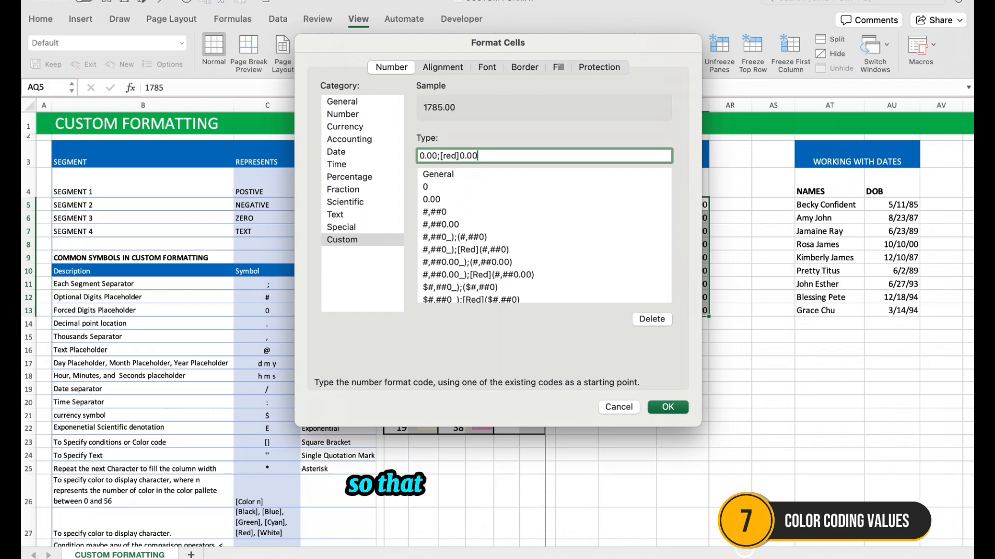
click(676, 410)
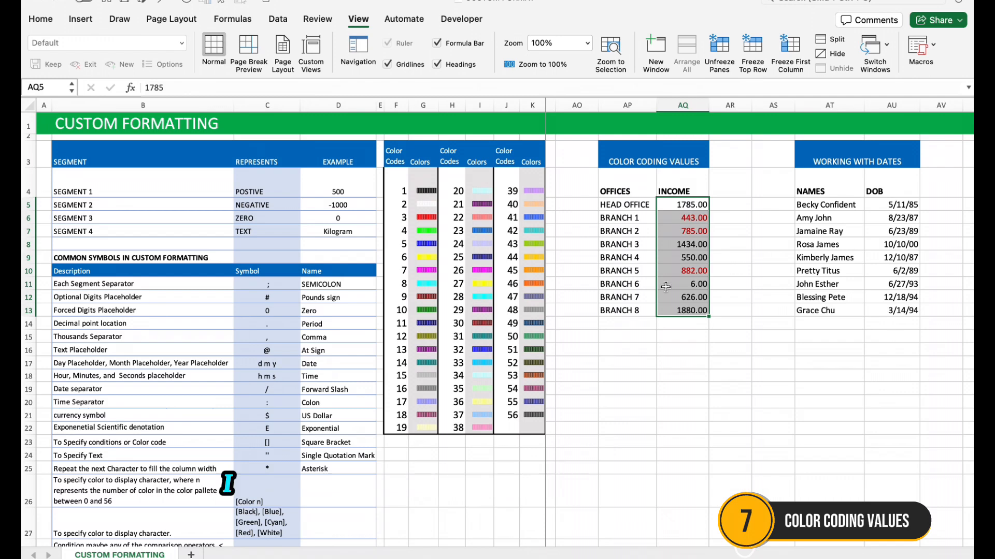
Enclose the negative segment of the income format in parentheses, making it 0.00;[Red](0.00)
key(super+1)
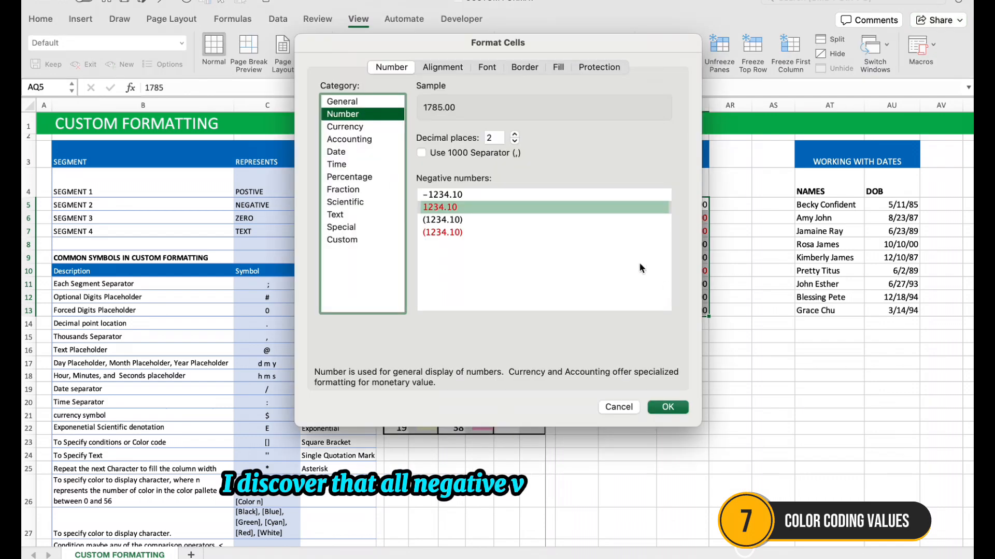
click(358, 240)
click(461, 155)
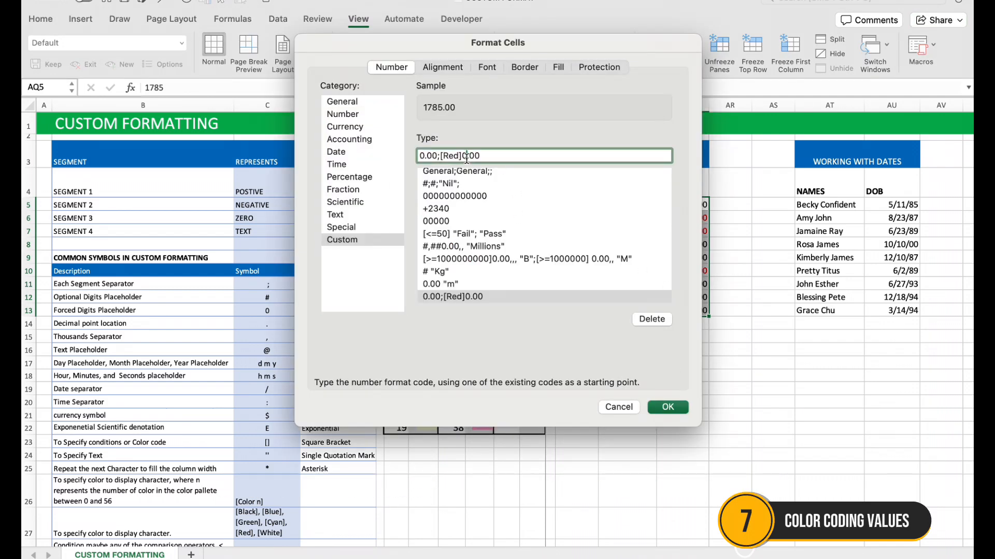
text(()
click(493, 151)
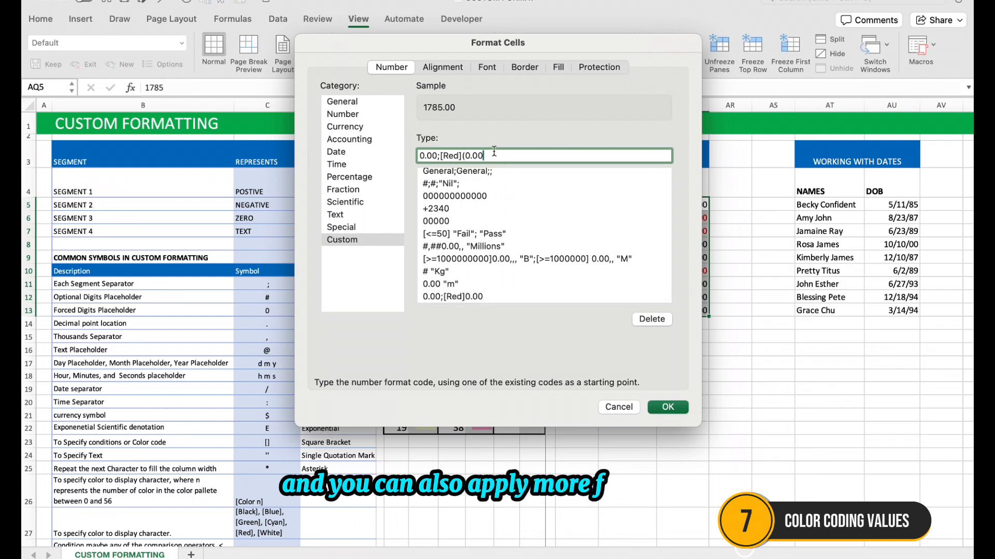
click(668, 407)
Replace the parentheses in the income format's negative segment with a minus sign, making it 0.00;[Red]-0.00
key(super+1)
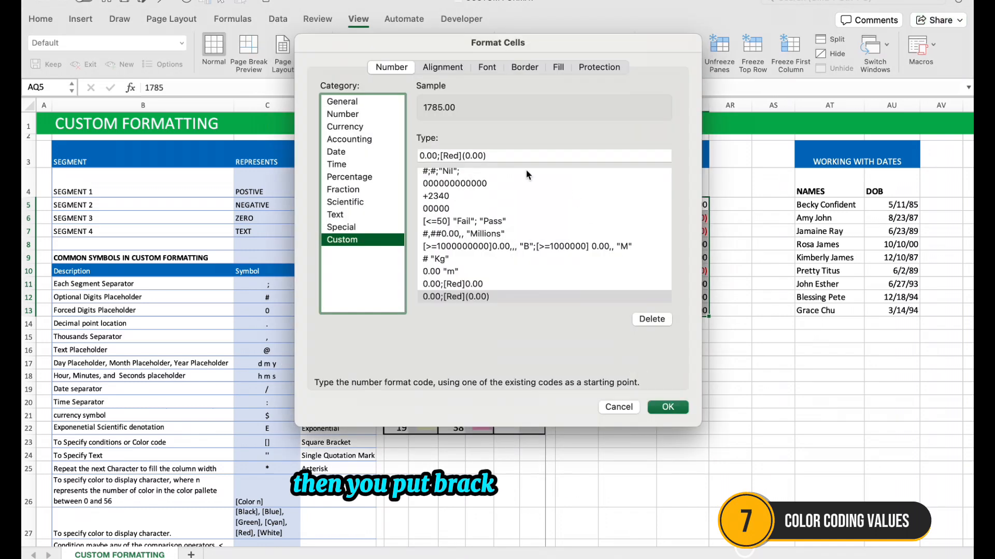
click(501, 156)
key(BackSpace)
text(-)
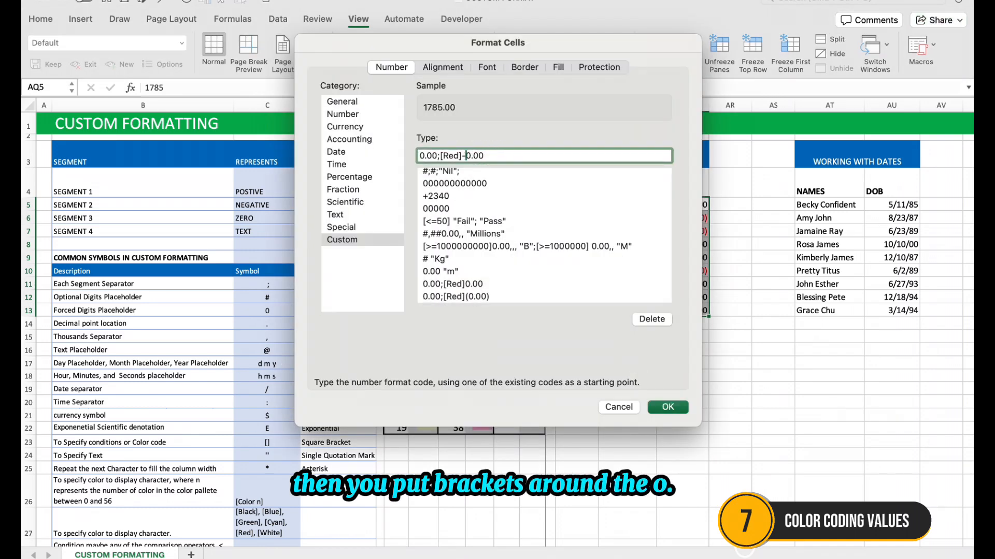
click(667, 407)
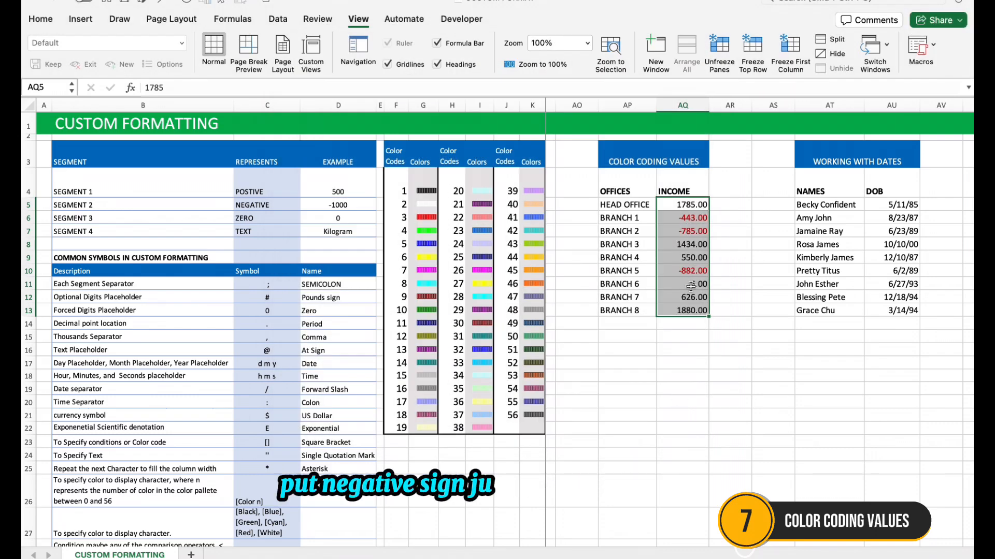
Change the income format's negative segment from a minus sign back to parentheses, as 0.00;[Red](0.00)
key(super+1)
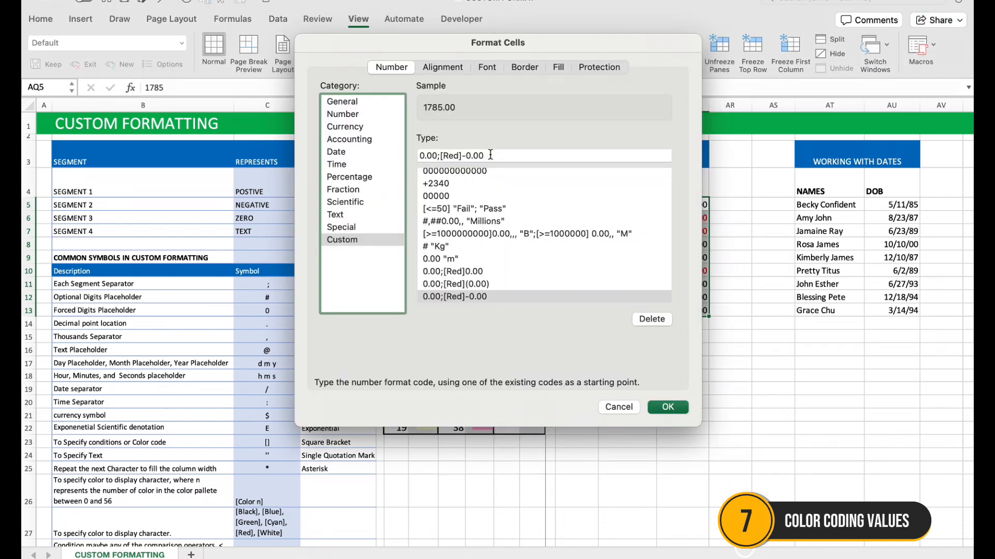
key(BackSpace)
text((0.00)
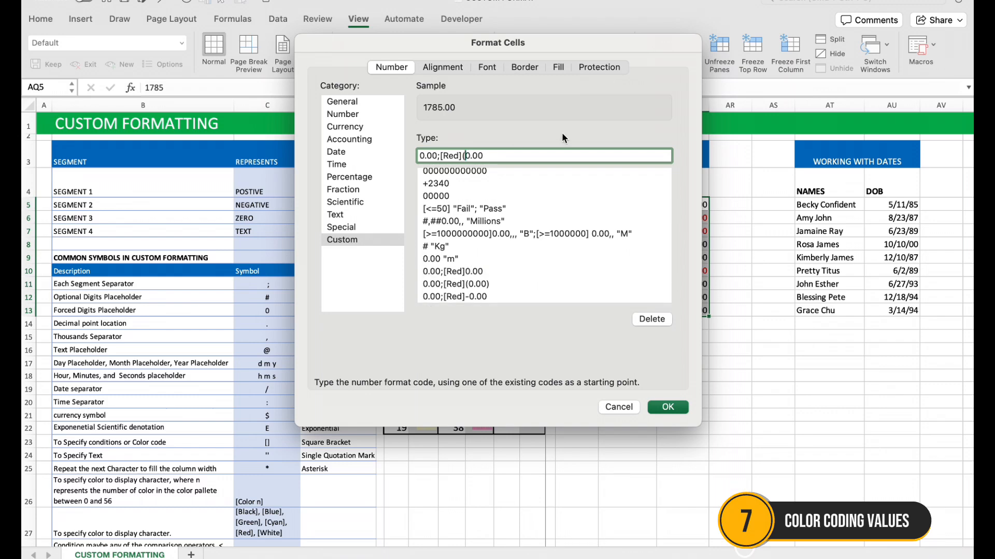
text())
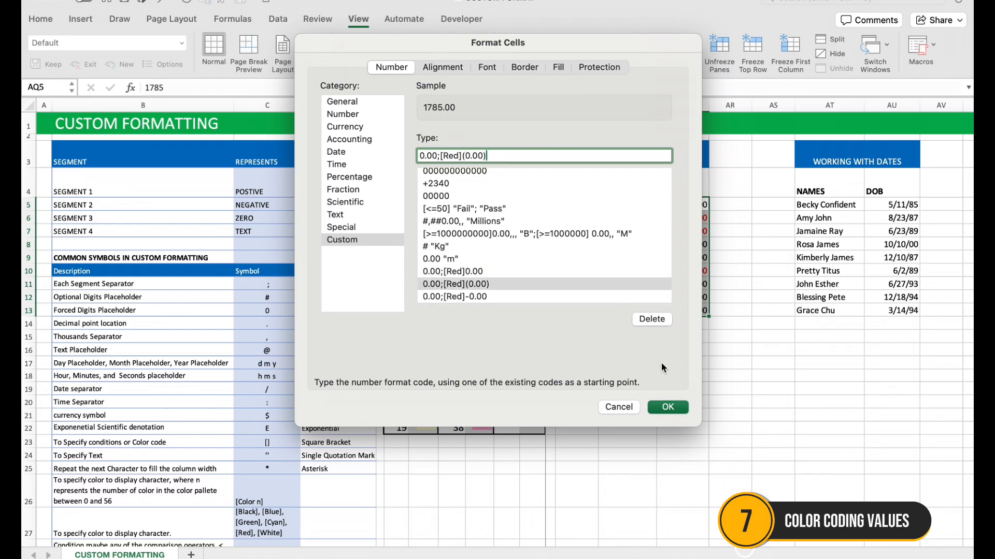
click(668, 408)
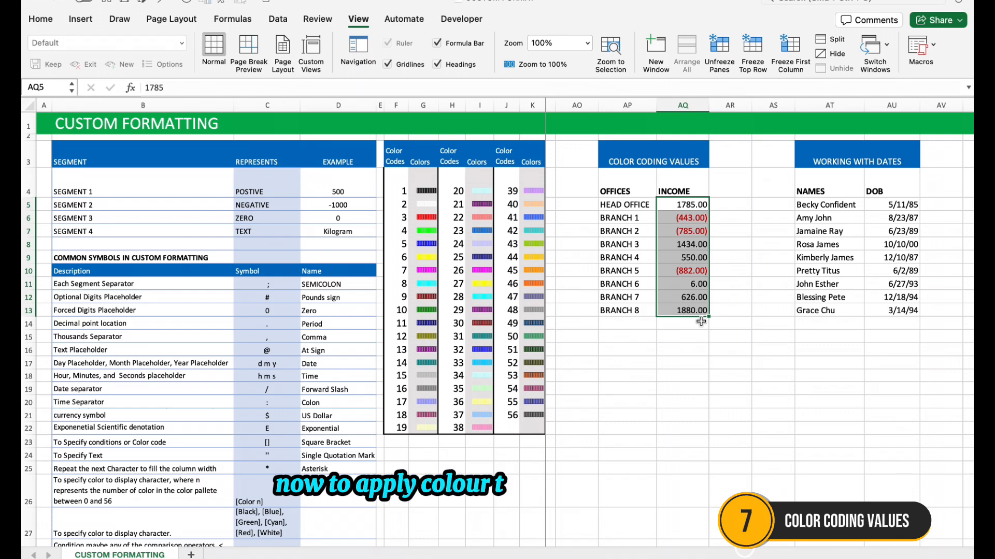
Colour the positive incomes green by adding [color 10] to the first segment, making the format [color 10]0.00;[Red](0.00)
key(super+1)
click(424, 155)
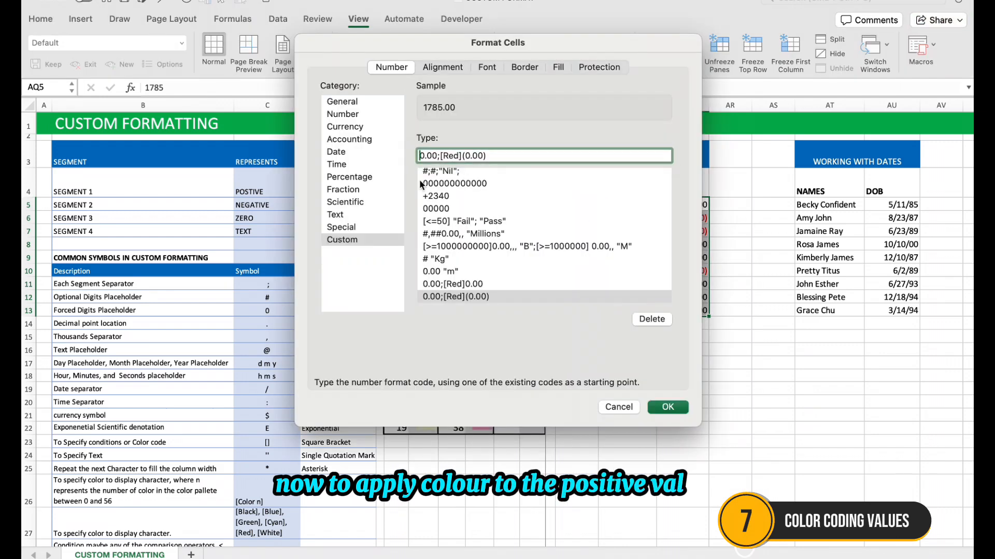
text([gree)
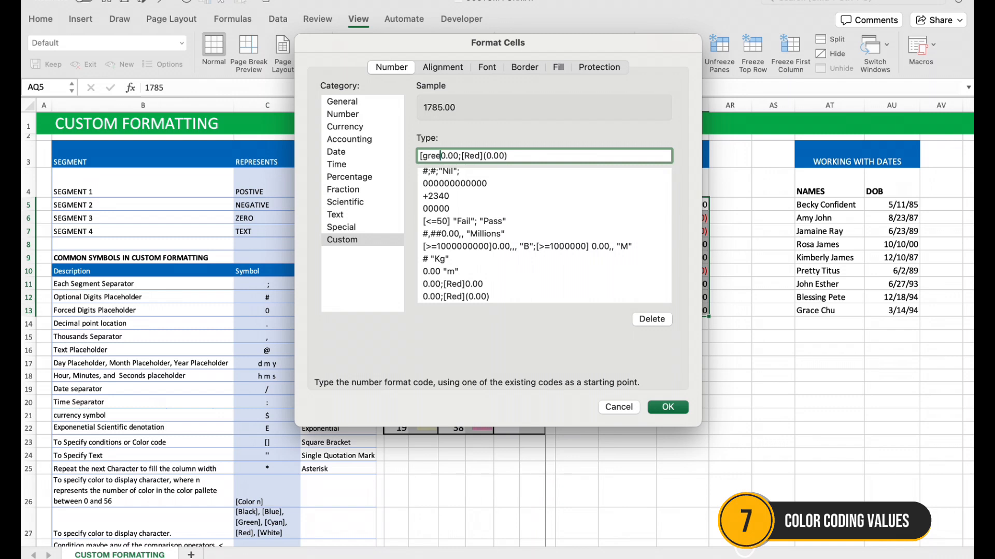
key(BackSpace)
key(BackSpace)
key(BackSpace)
key(BackSpace)
text(color 10])
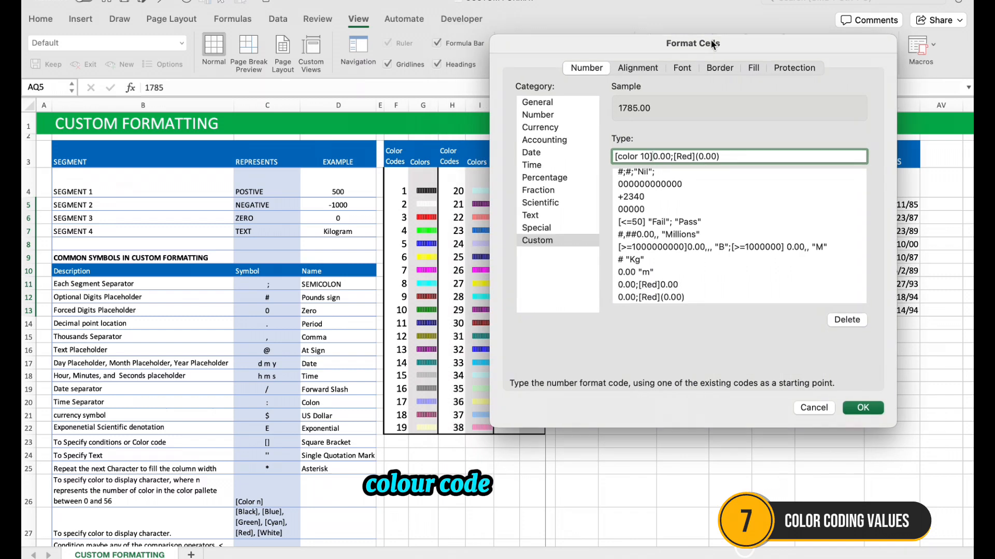
drag(517, 40, 687, 47)
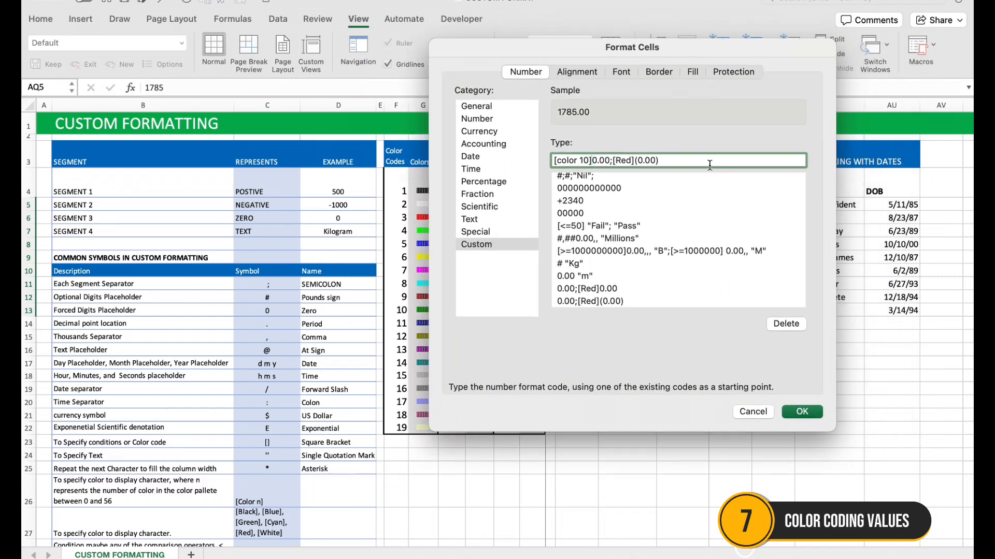
click(802, 412)
click(666, 377)
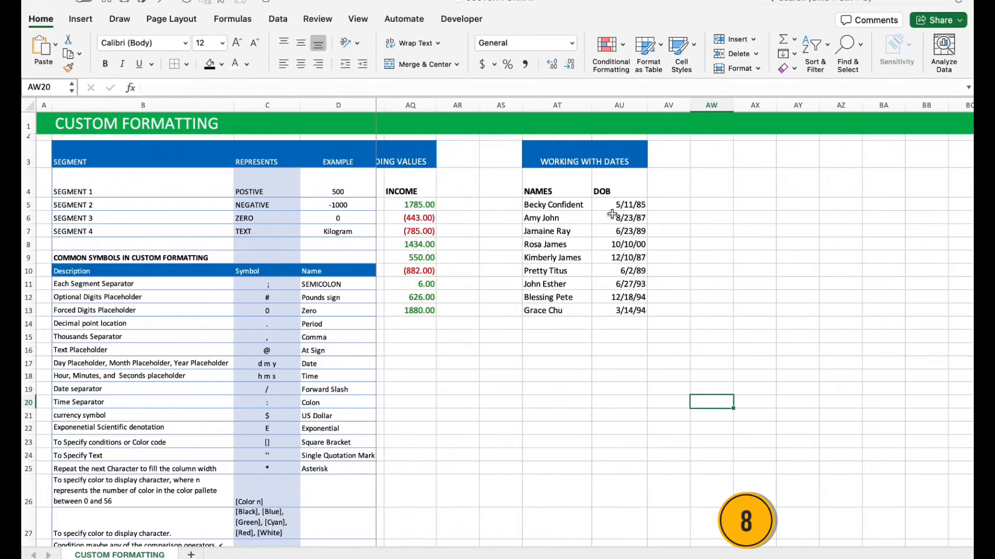
Apply the custom format mmm to the DOB dates in AU5:AU14 to show abbreviated month names
drag(617, 208, 616, 324)
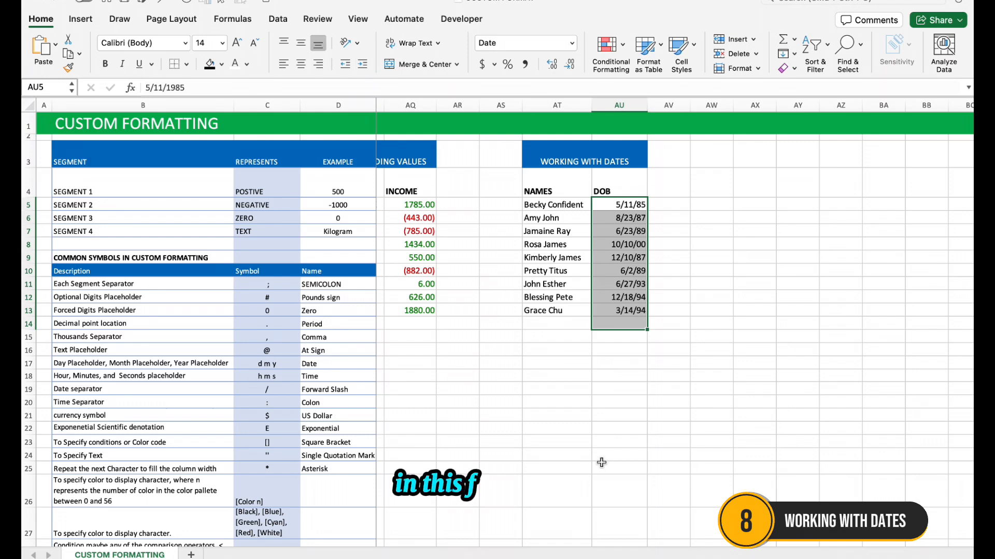
key(super+1)
click(336, 151)
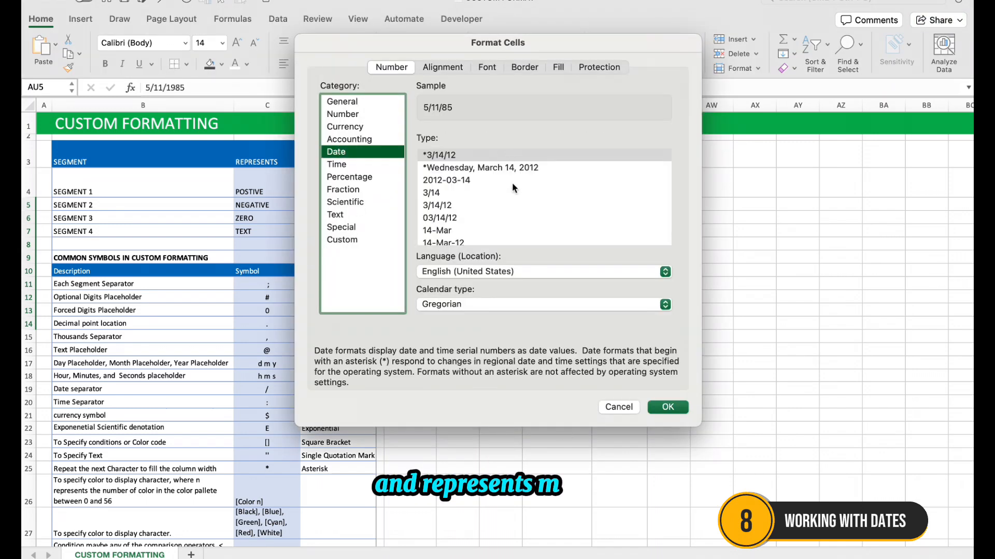
scroll(512, 182, down, 3)
scroll(512, 183, up, 5)
click(349, 241)
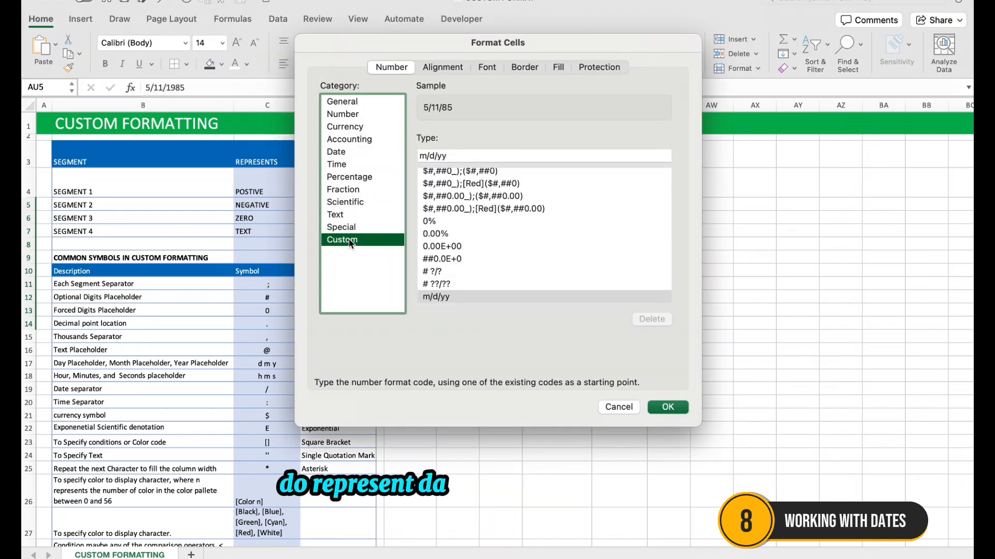
click(468, 156)
drag(467, 156, 414, 156)
text(m)
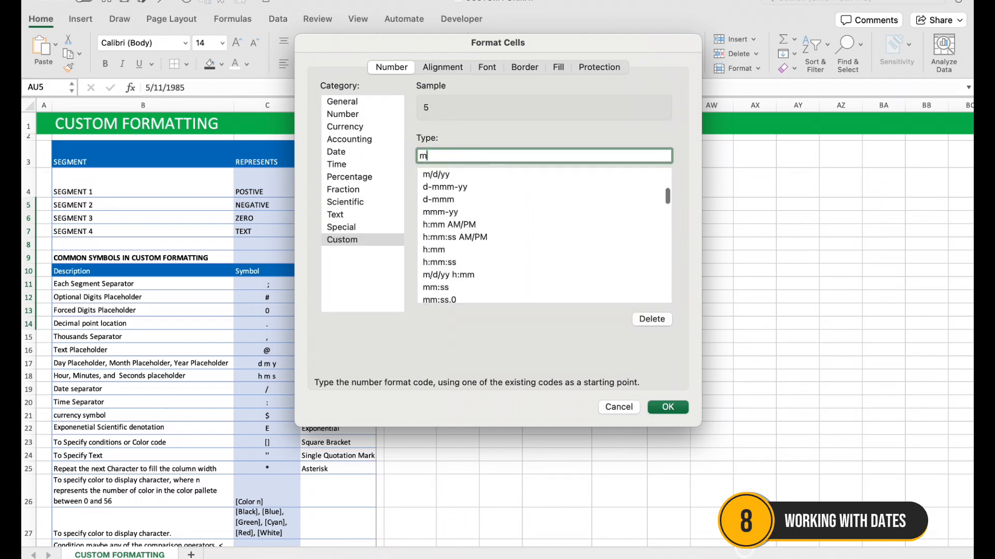
text(mm)
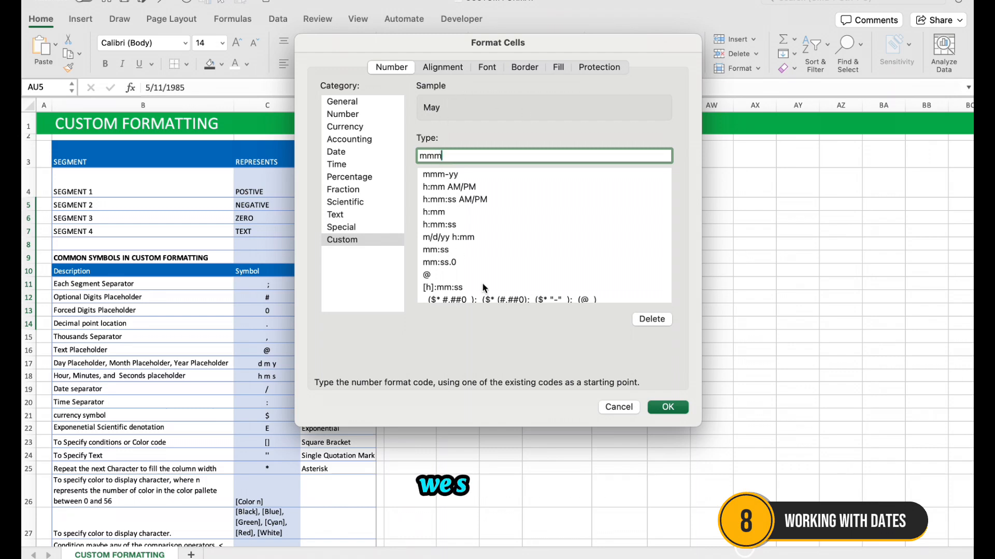
click(669, 407)
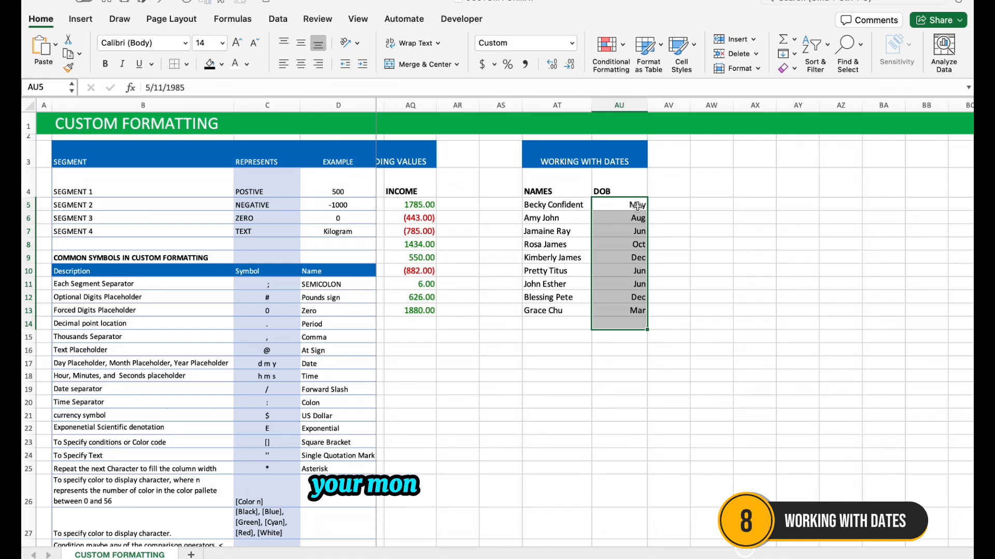
Change the DOB column's custom format to mmmm to show full month names
key(super+1)
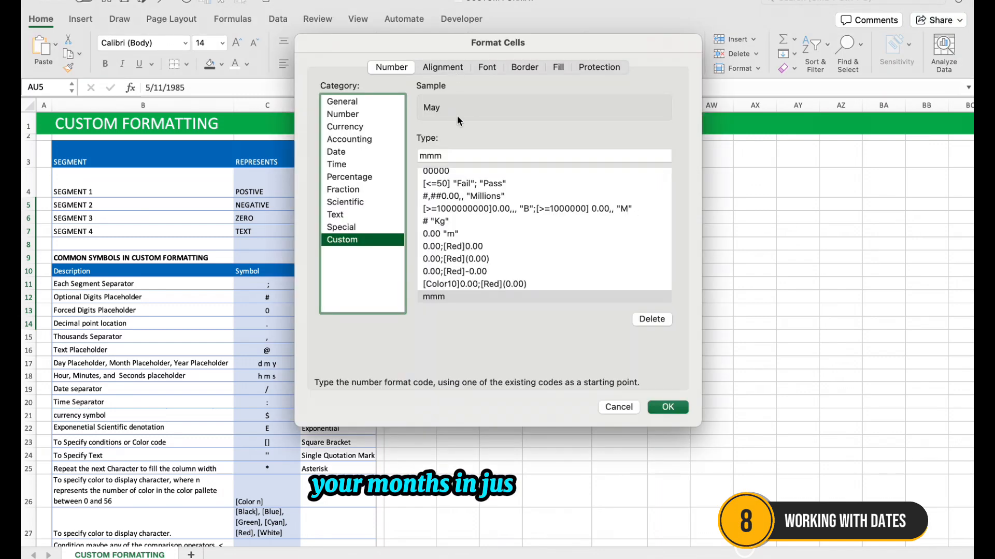
click(458, 155)
text(m)
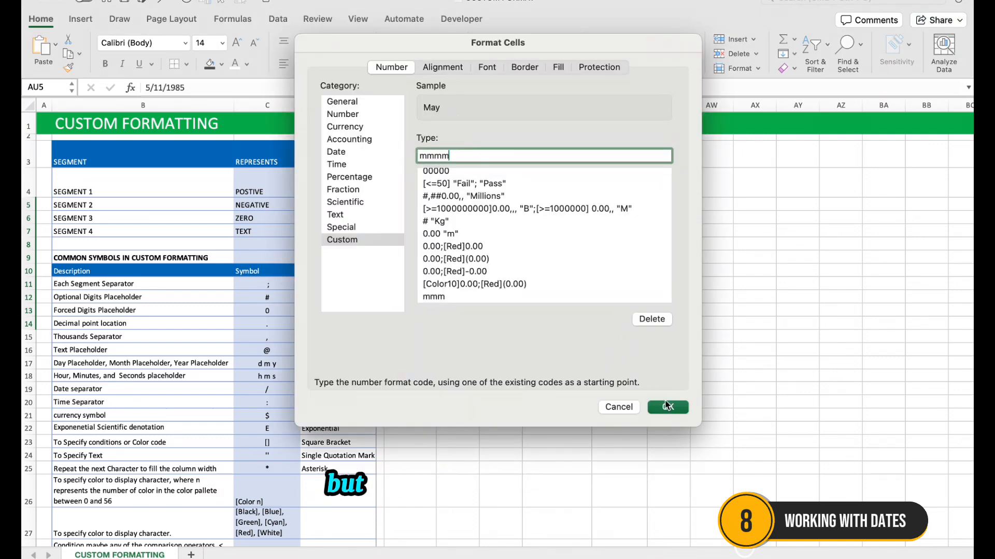
click(668, 406)
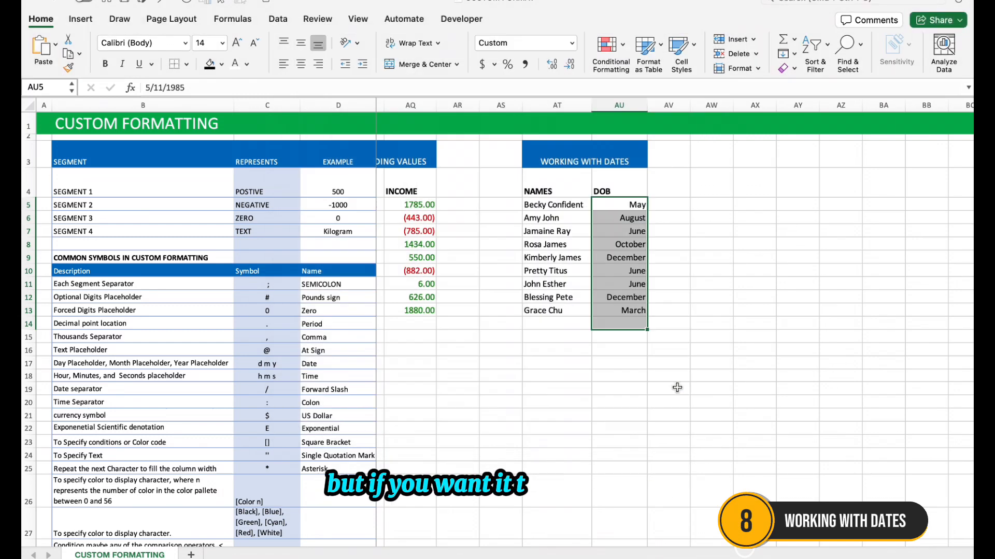
click(643, 273)
click(624, 230)
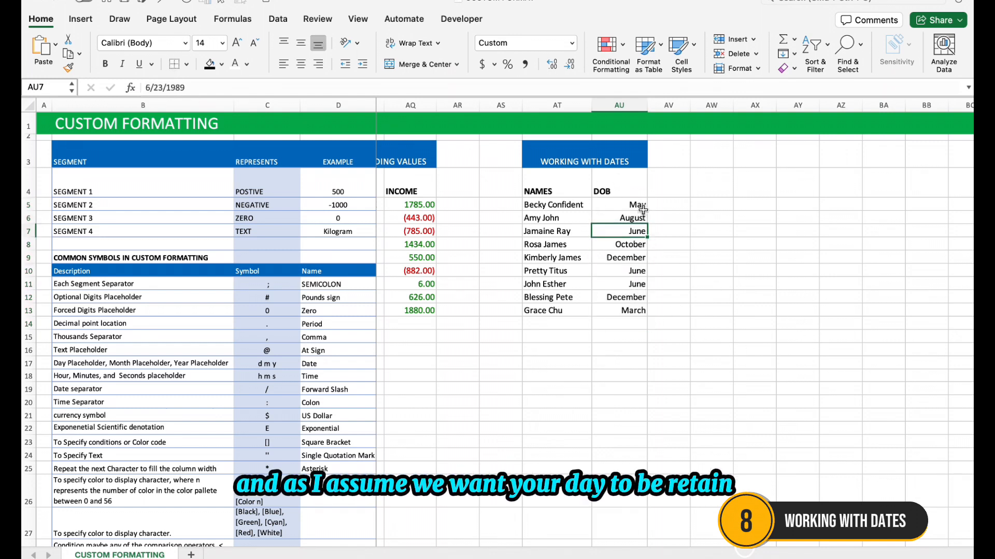
Set the custom format of the DOB cells AU5:AU14 to mmm-yyyy to show abbreviated month and four-digit year
drag(643, 209, 648, 284)
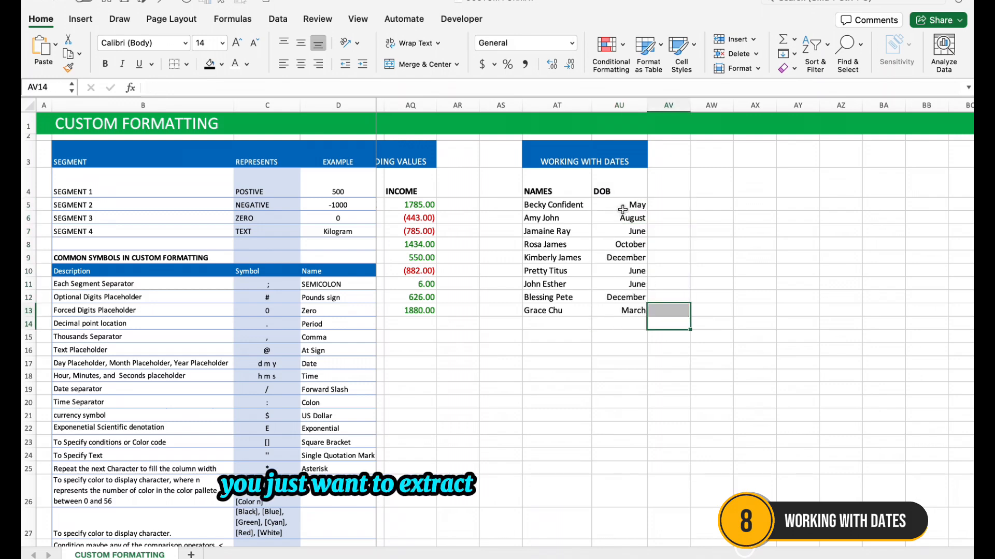
drag(622, 209, 624, 319)
key(super+1)
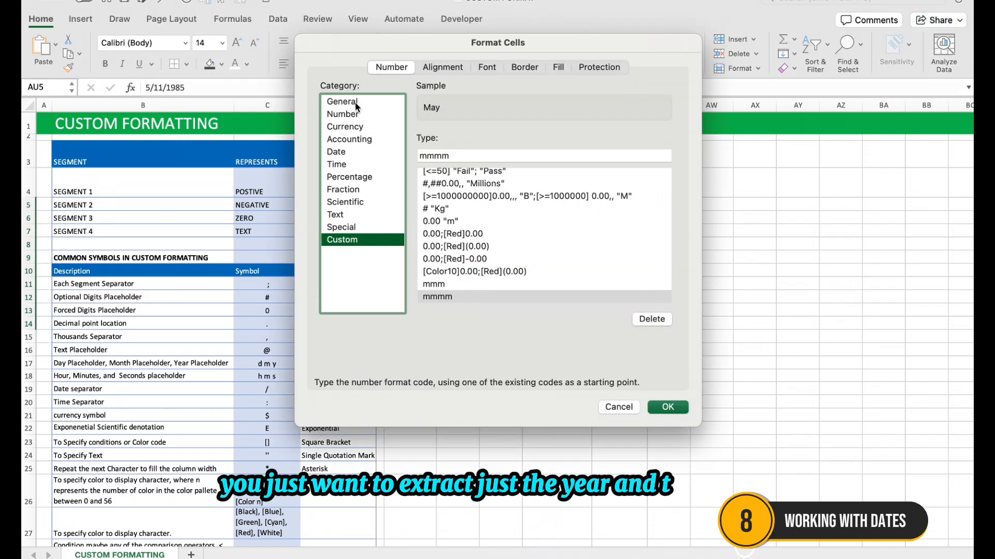
click(468, 158)
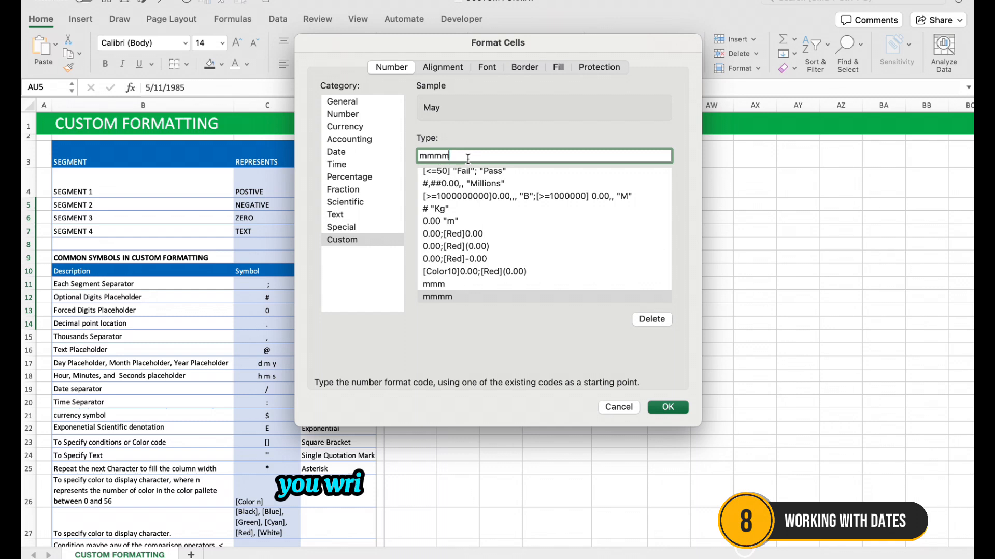
key(BackSpace)
text(-yyy)
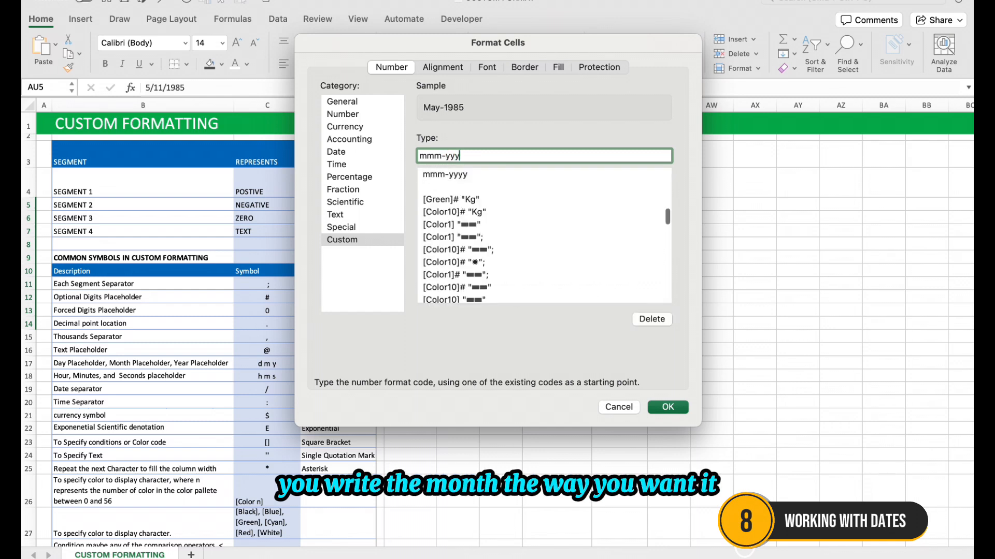
text(y)
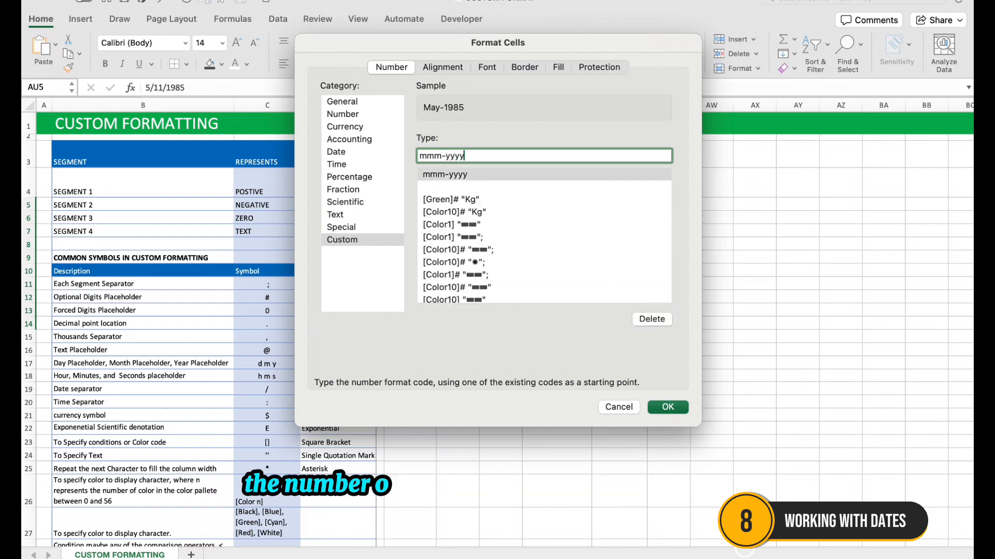
click(666, 407)
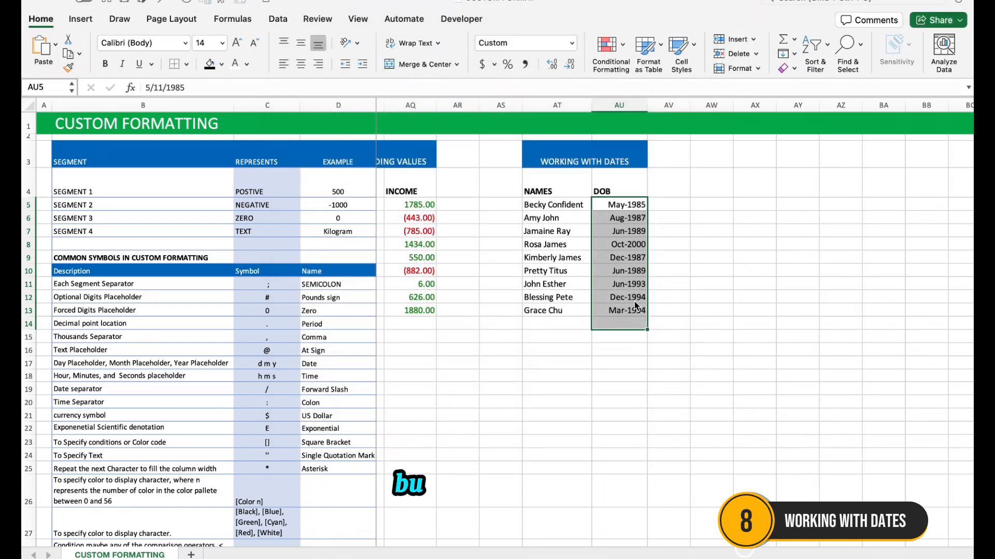
Replace the DOB cells' custom format with dddd to show the full weekday names
key(super+1)
drag(477, 154, 390, 153)
text(d)
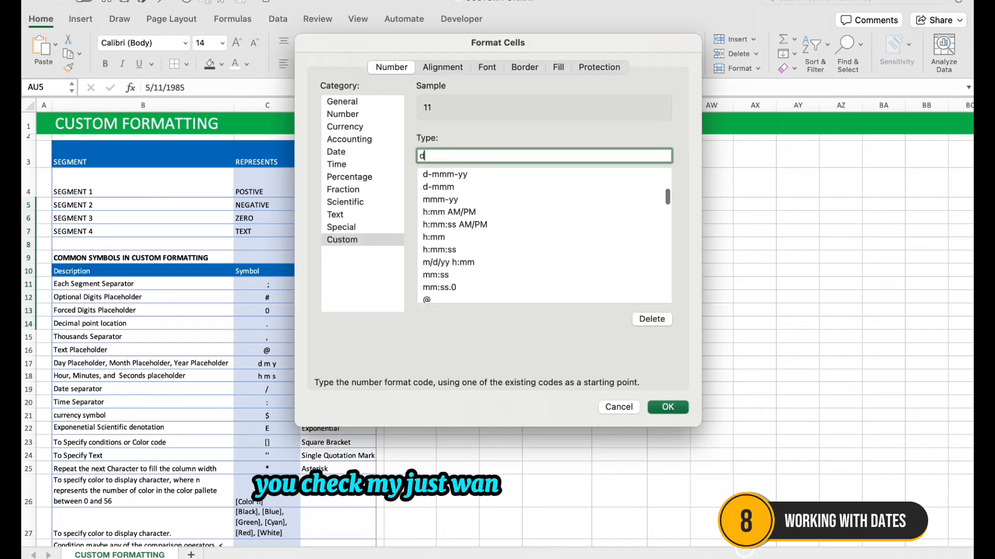
text(d)
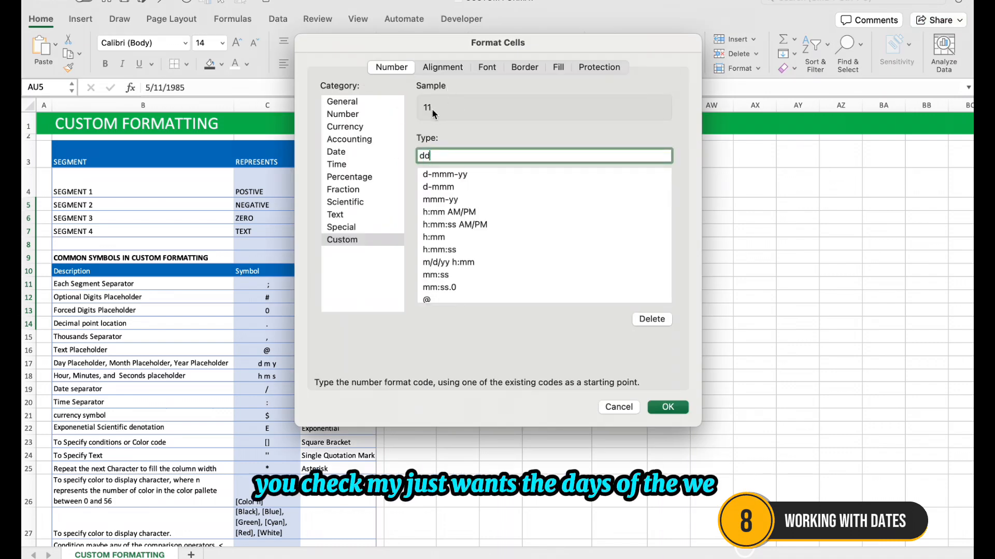
text(dd)
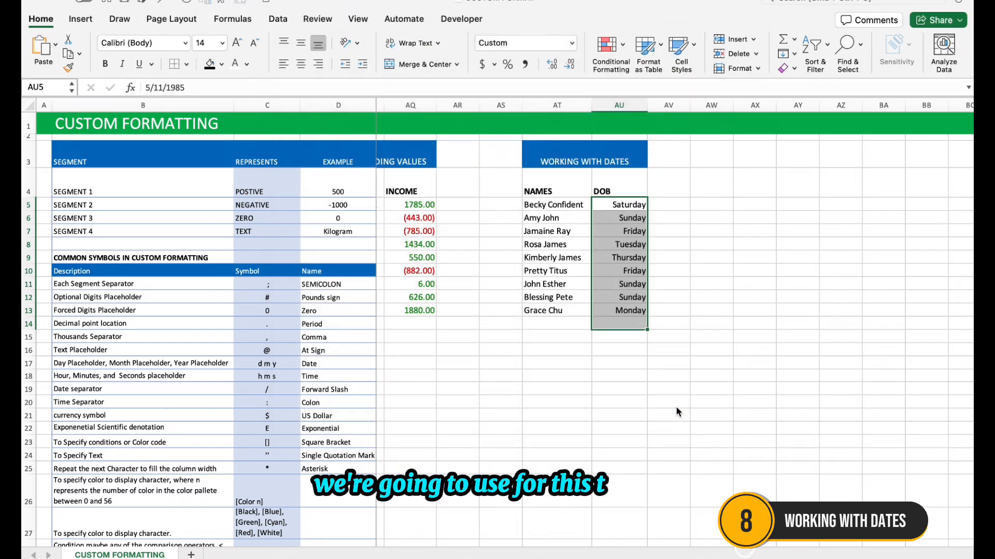
click(673, 407)
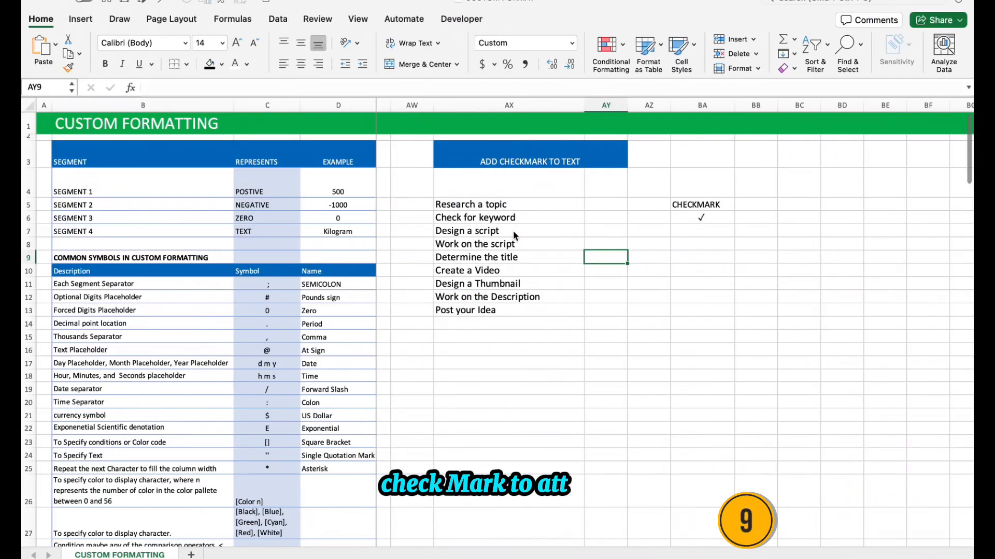
drag(512, 205, 530, 334)
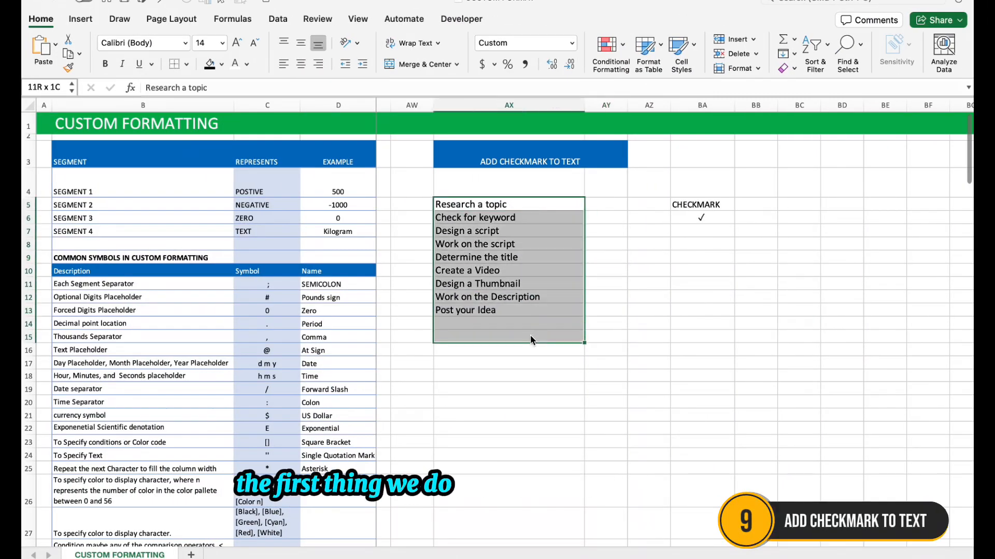
double_click(702, 218)
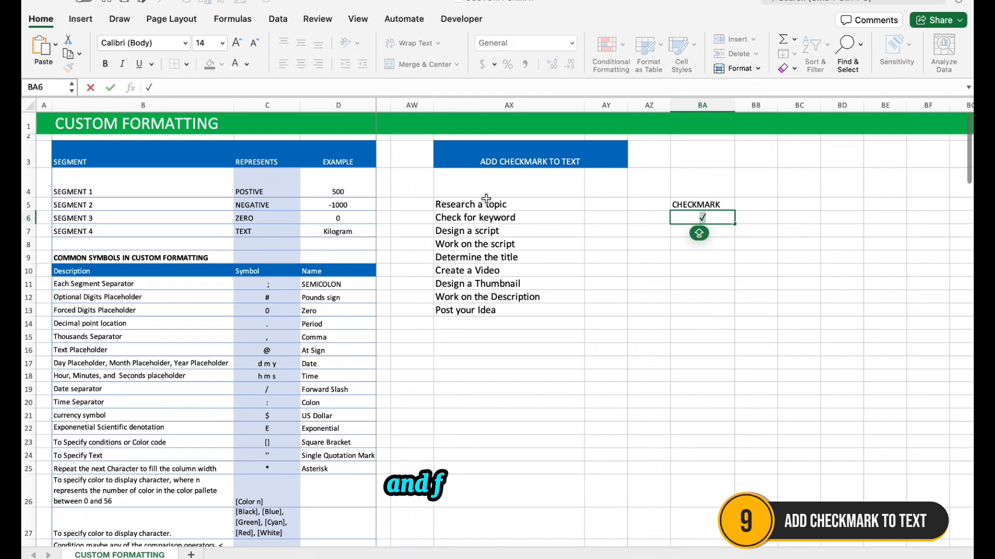
click(510, 201)
Browse the Arrows and Bullets & Stars symbols in the Character Viewer for a check mark, inserting nothing
click(702, 217)
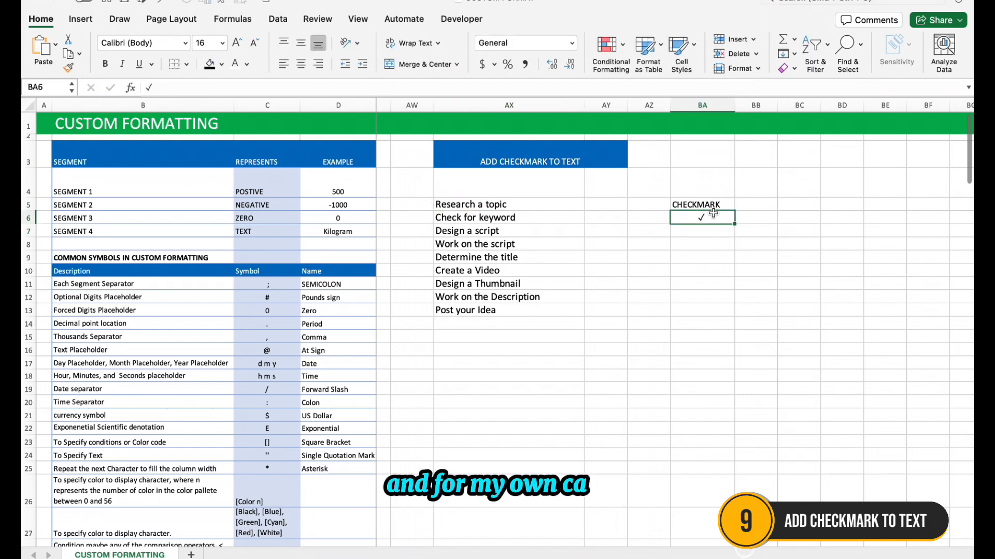
click(81, 19)
click(916, 85)
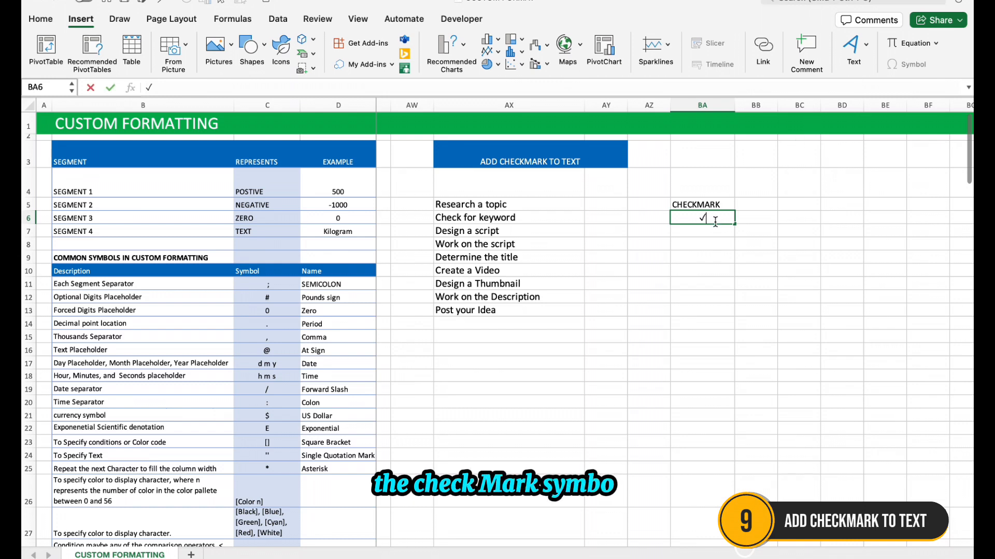
click(920, 65)
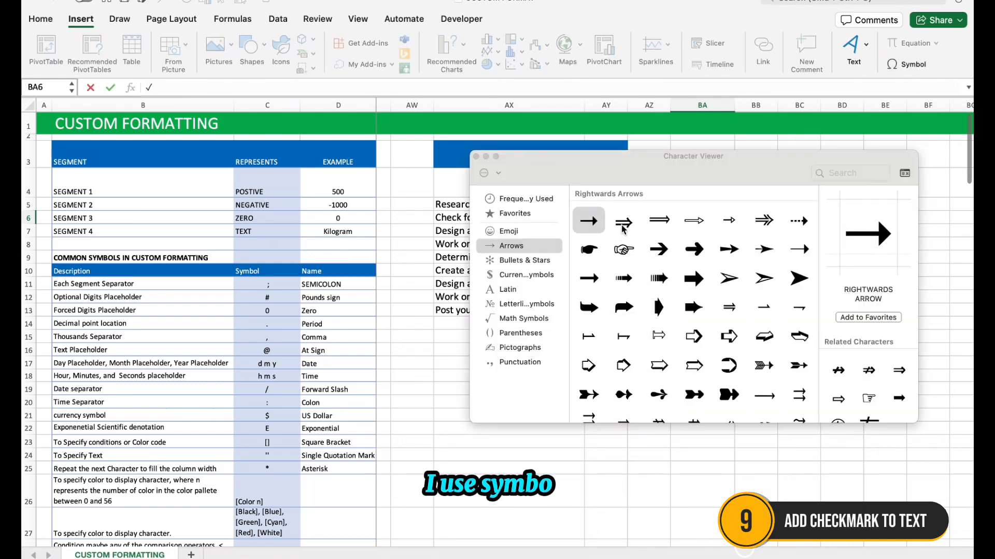
scroll(637, 243, down, 10)
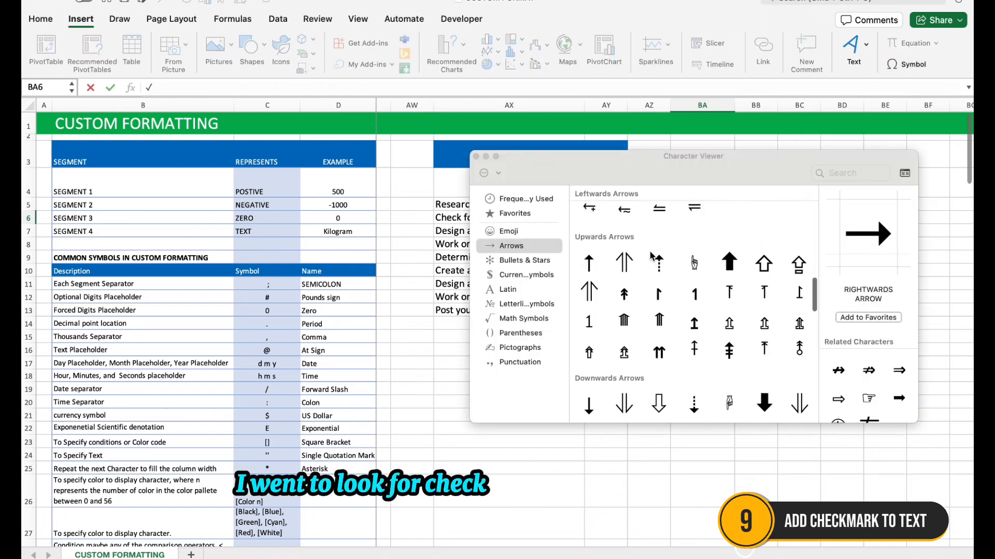
scroll(652, 255, up, 10)
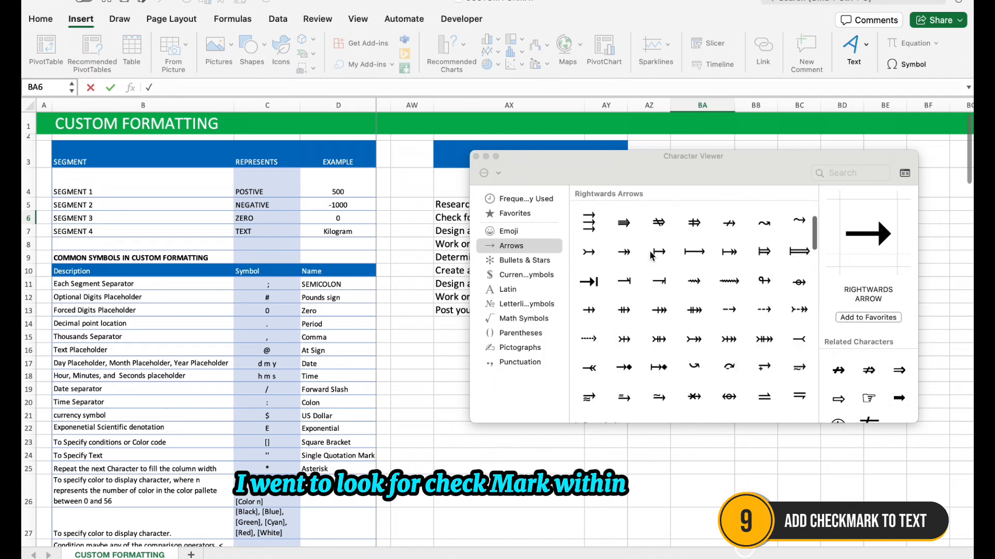
click(528, 261)
scroll(717, 326, down, 6)
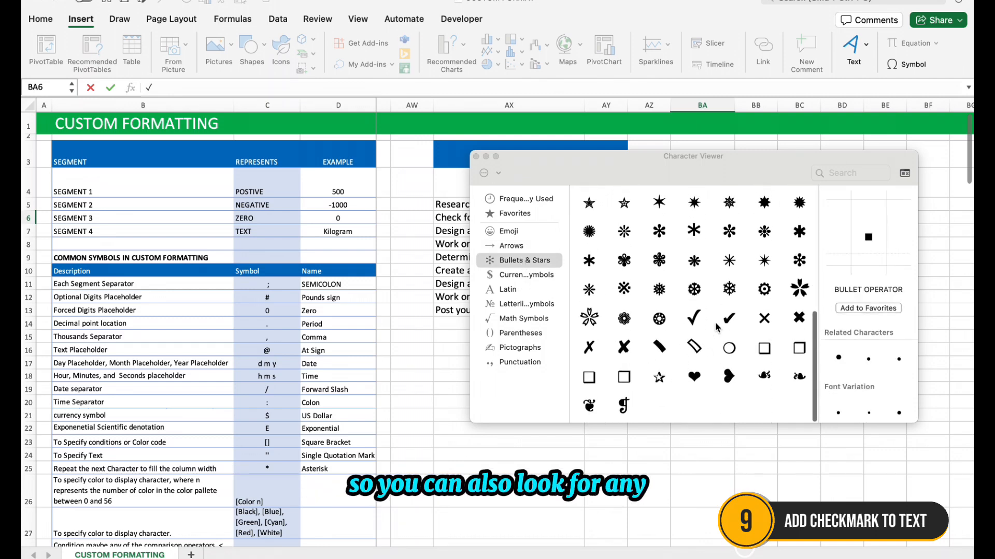
click(476, 157)
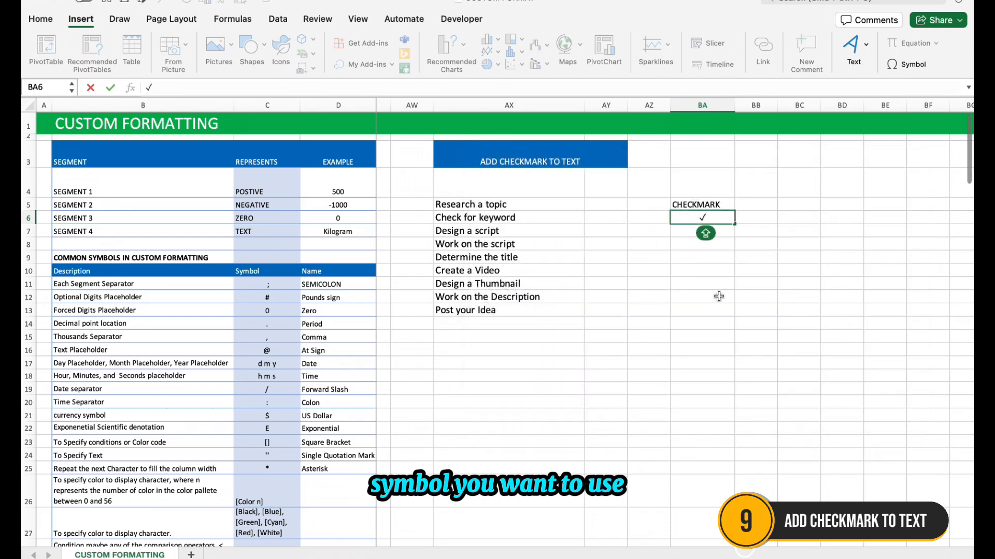
Copy the check mark from BA6 and apply the custom format ✓ @ to the task list cells AX5:AX16
drag(712, 217, 691, 216)
key(super+c)
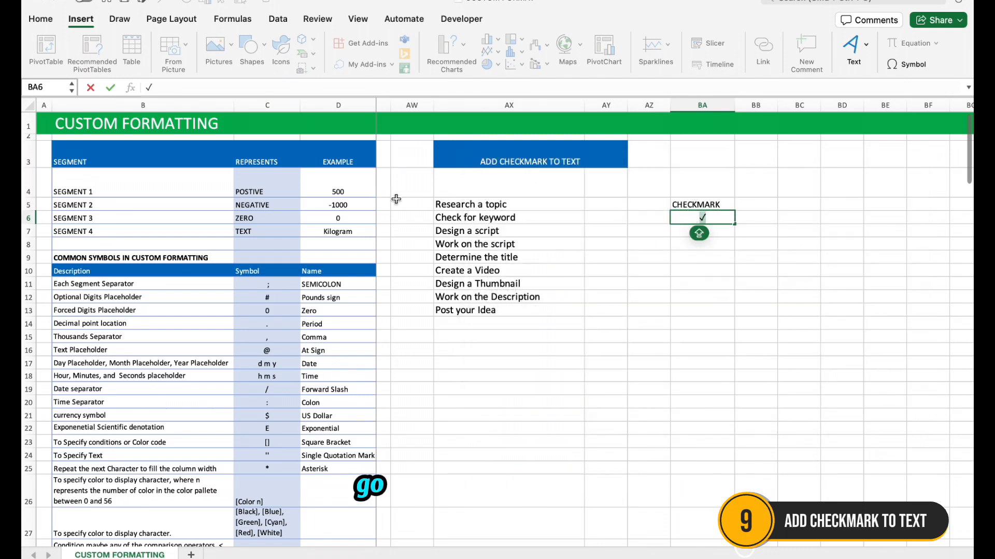
click(524, 256)
drag(513, 204, 506, 347)
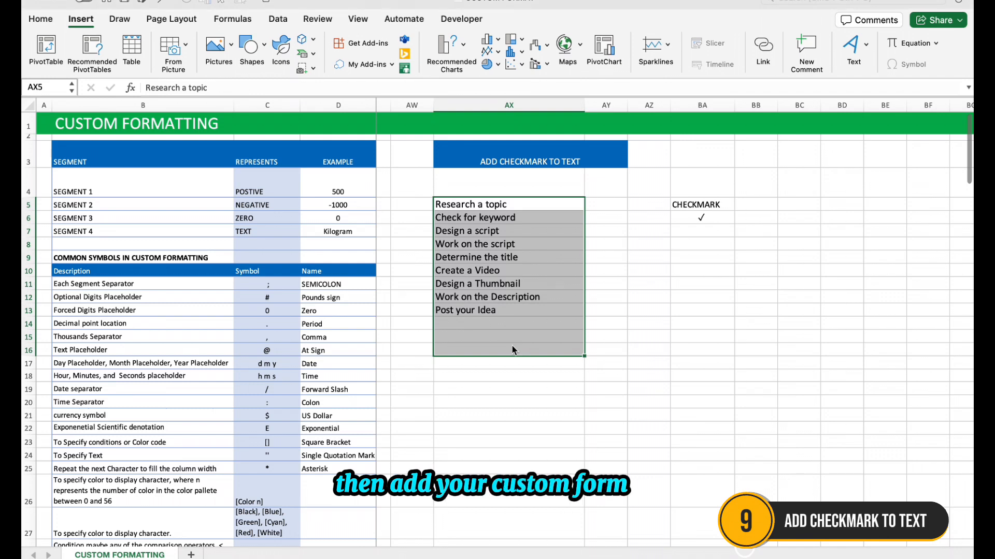
key(super+1)
click(363, 240)
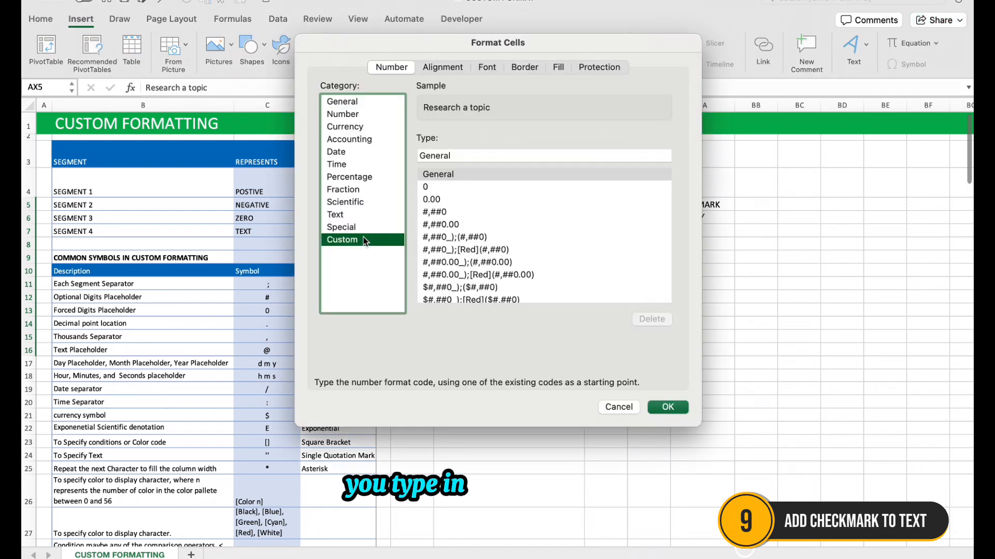
click(471, 157)
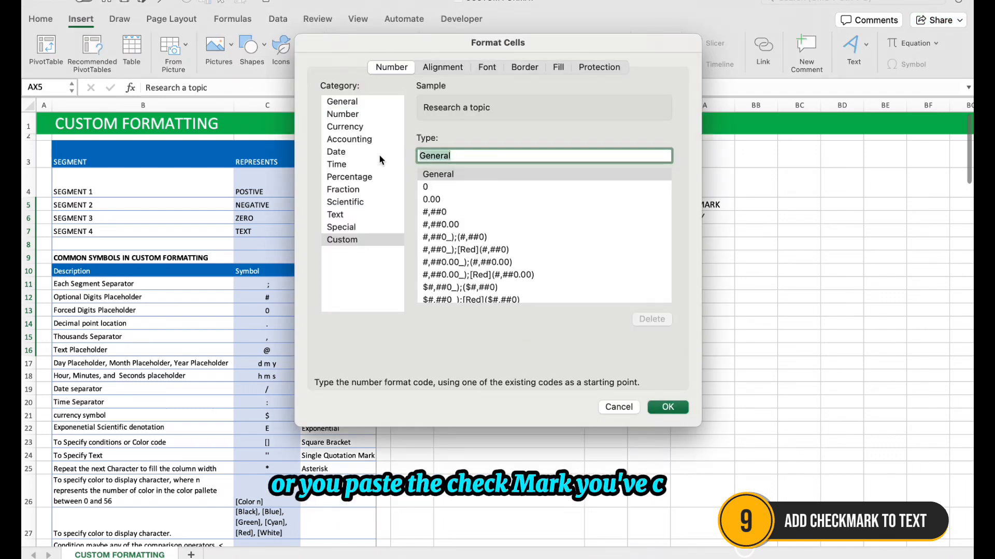
key(super+v)
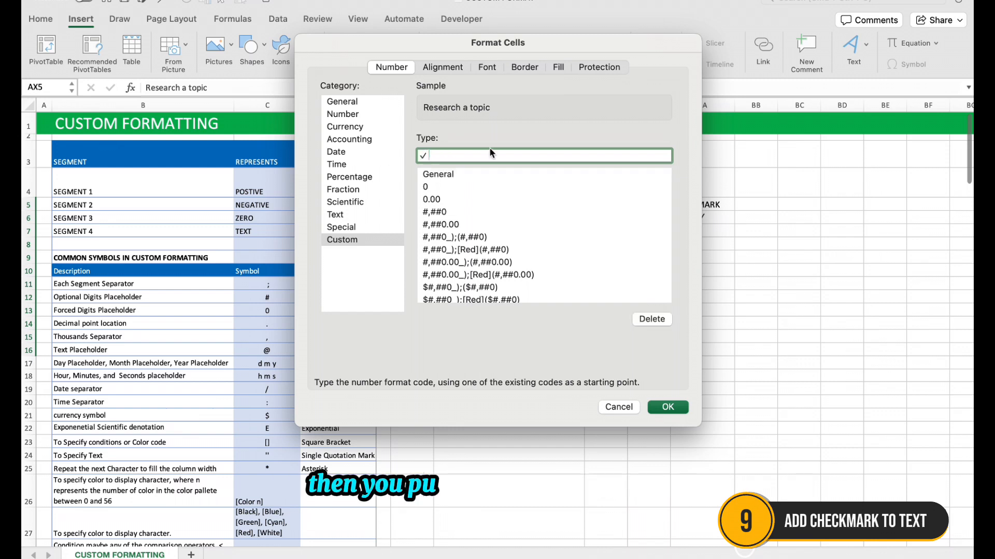
text(@)
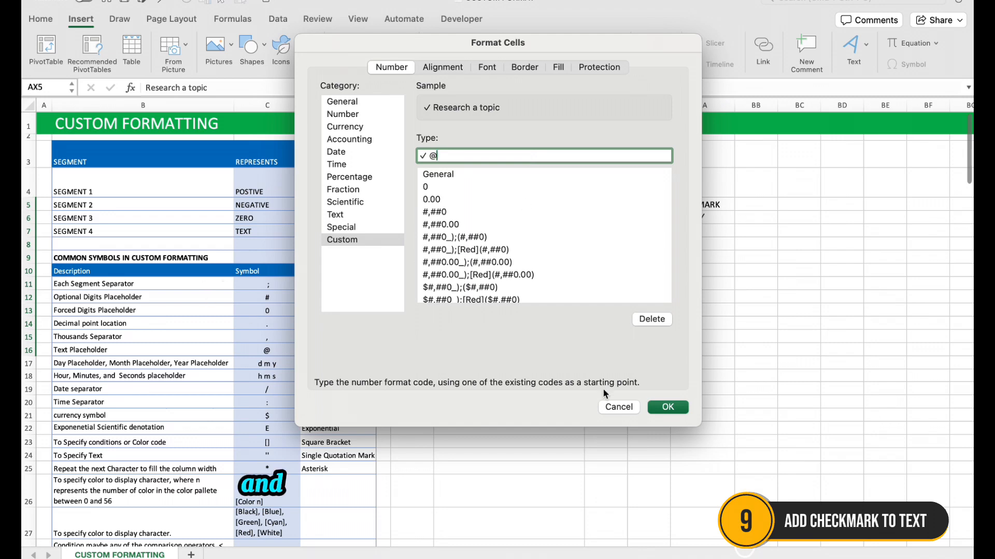
click(668, 407)
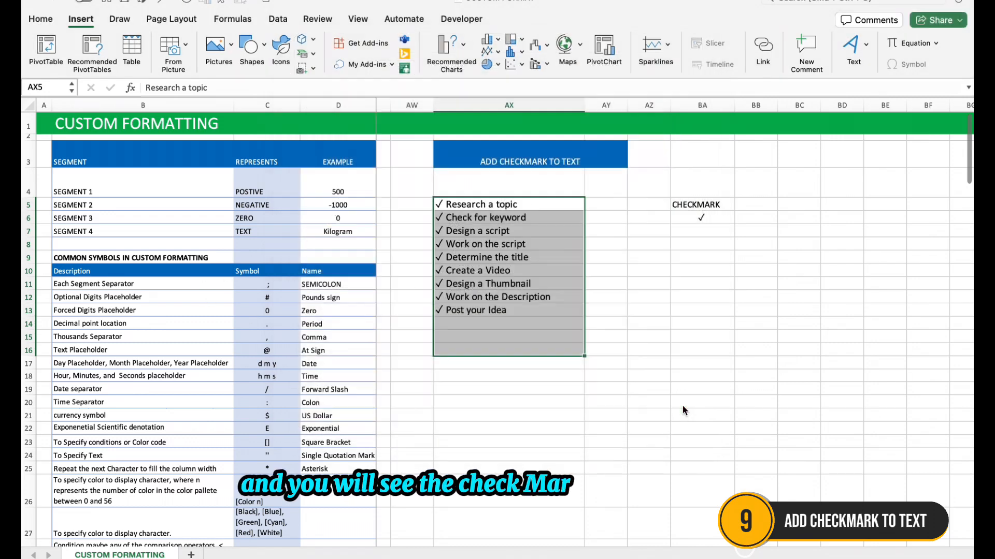
Enter the new task "Check for feedback" in AX14, directly below "Post your Idea"
click(491, 321)
text(CHECK)
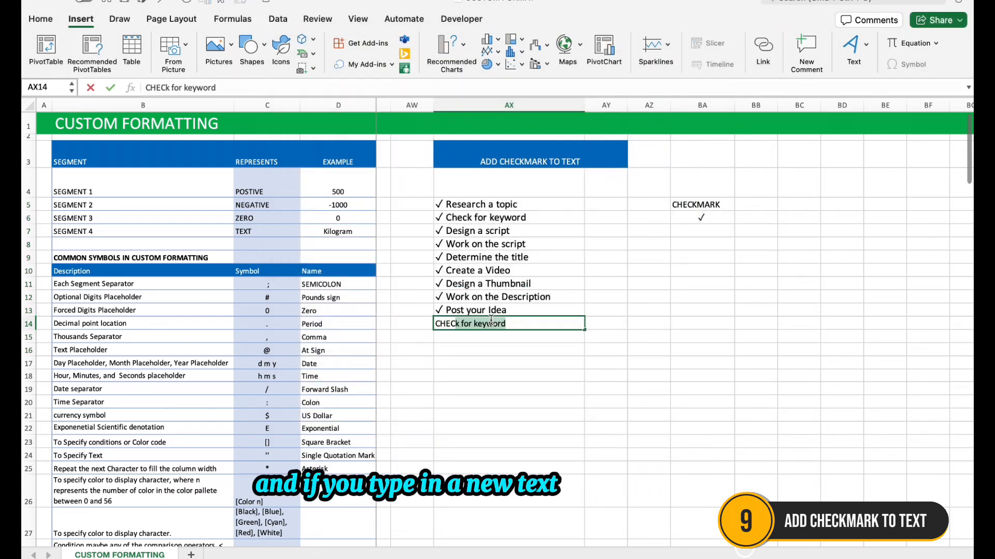
key(BackSpace)
key(BackSpace)
key(BackSpace)
key(BackSpace)
key(BackSpace)
text(hecj)
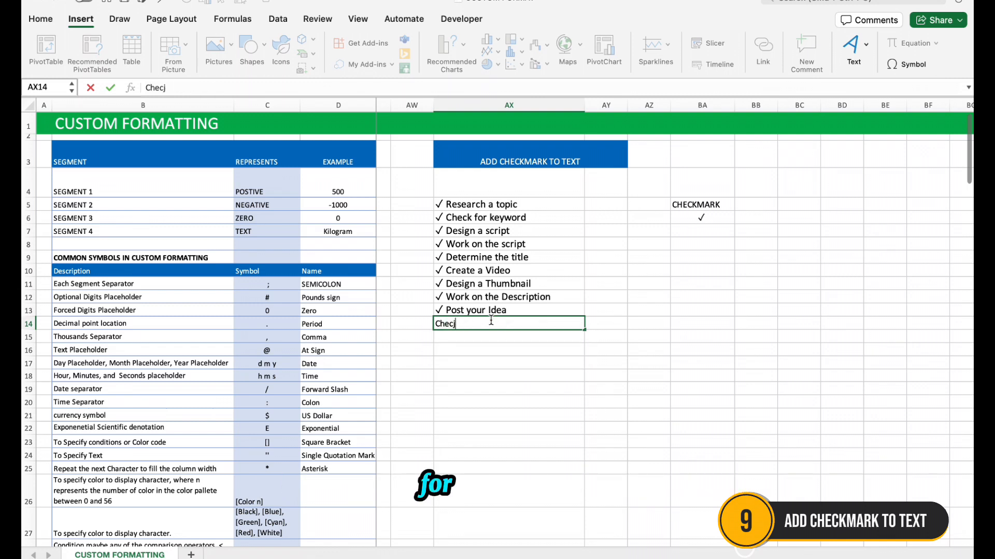
key(BackSpace)
text(k for feedbac)
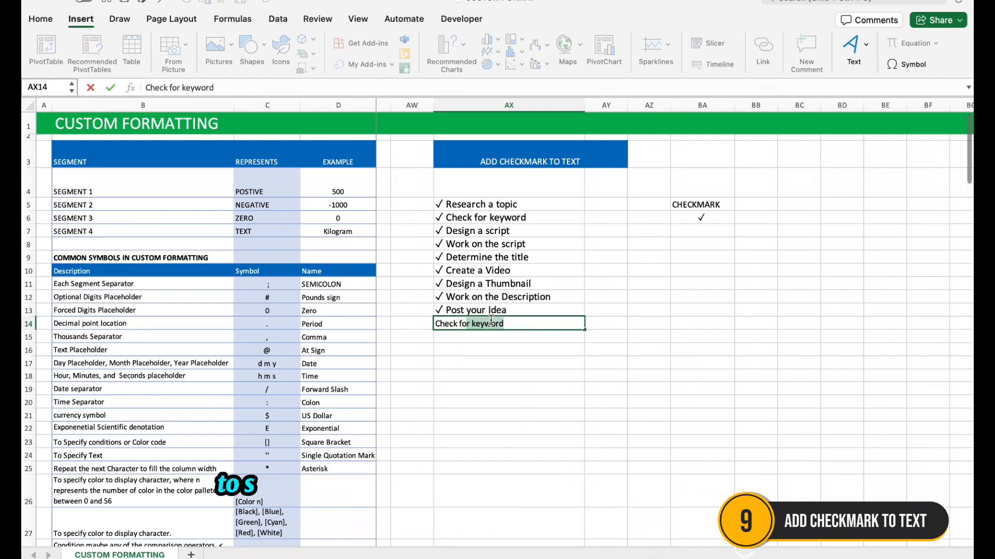
text(k)
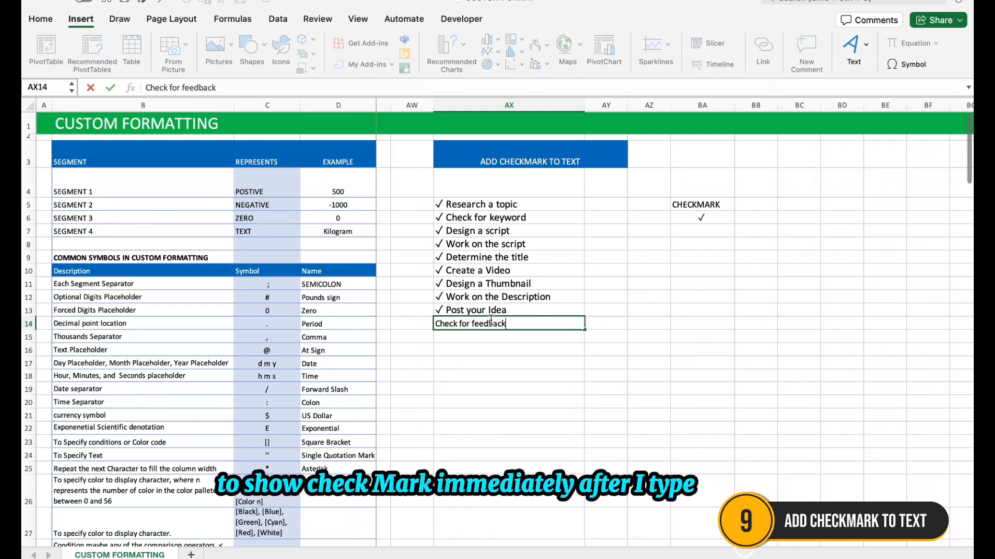
key(Return)
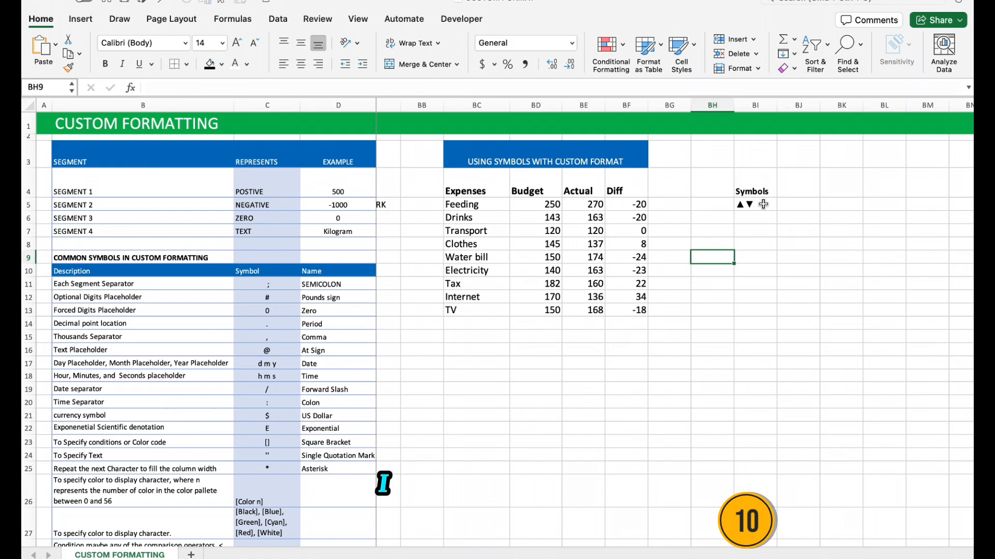
Copy the arrow symbols from BI5 and apply the custom format ▲;▼ to the Diff values in BF5:BF13
double_click(763, 204)
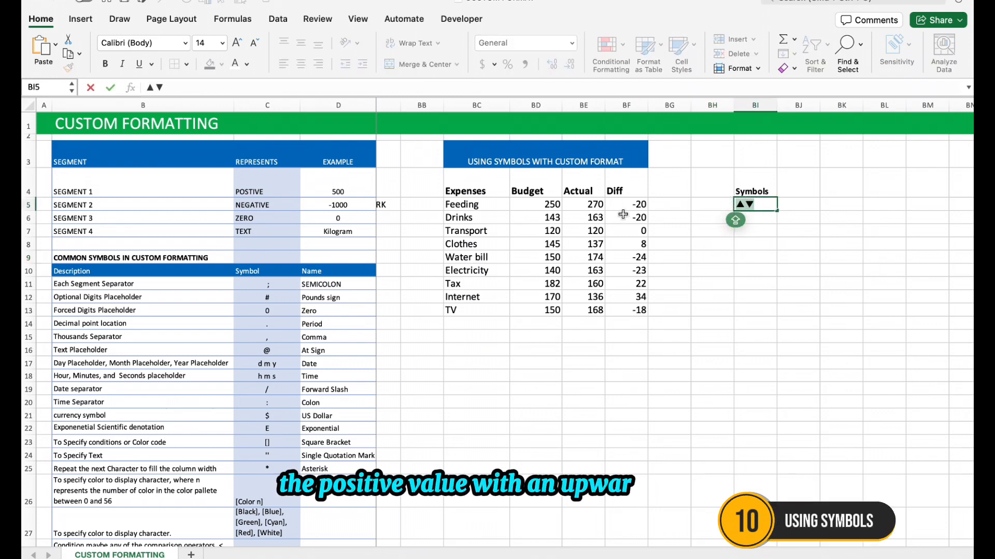
drag(641, 204, 626, 309)
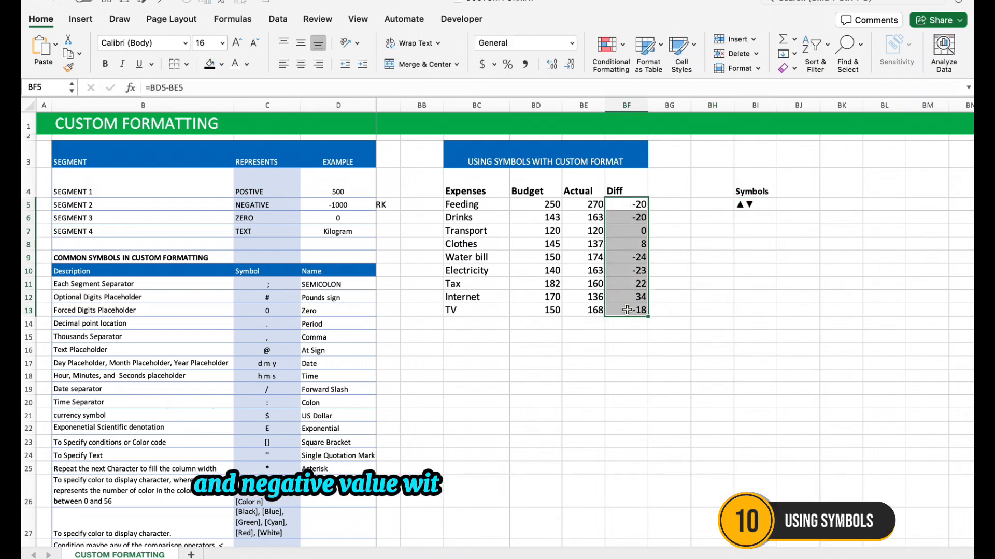
key(super+1)
click(350, 240)
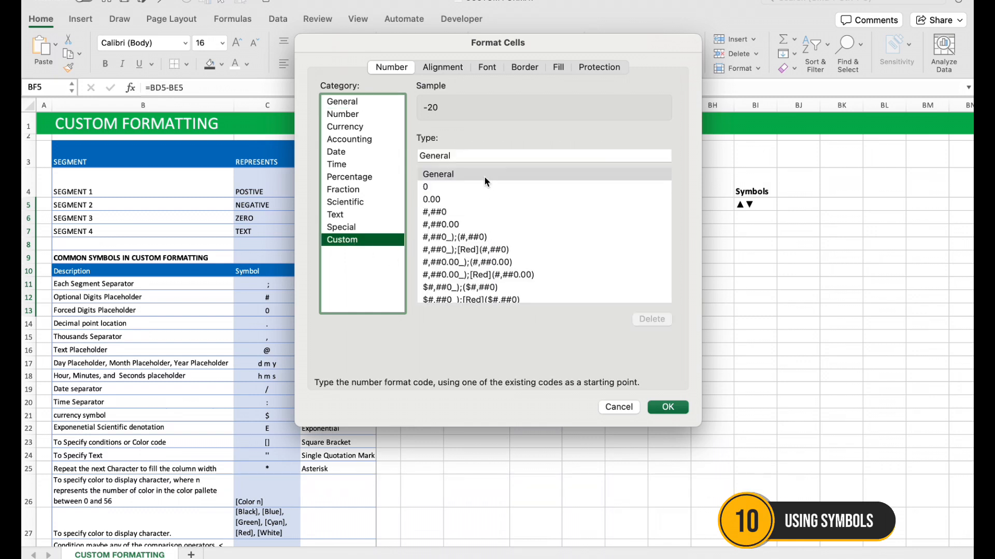
drag(480, 154, 418, 153)
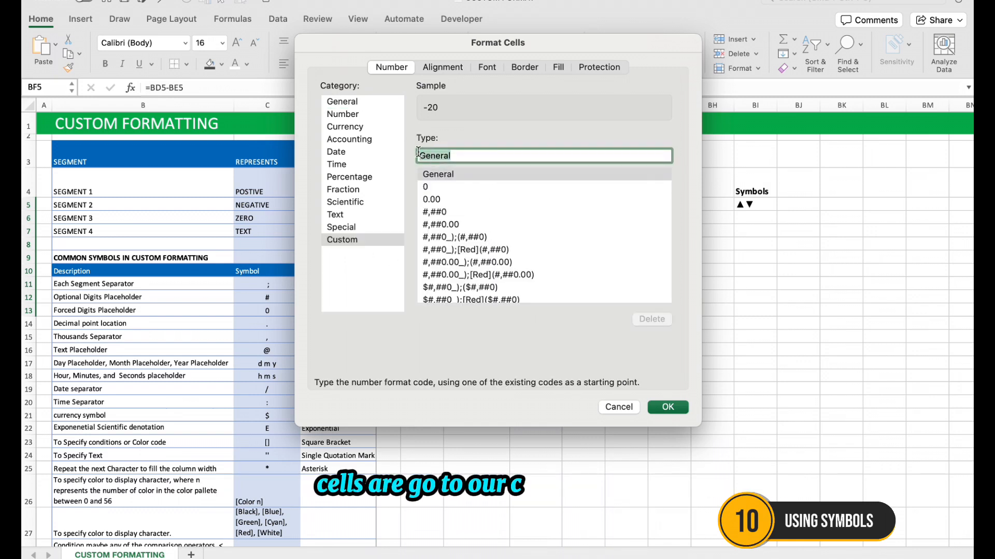
text(▲▼)
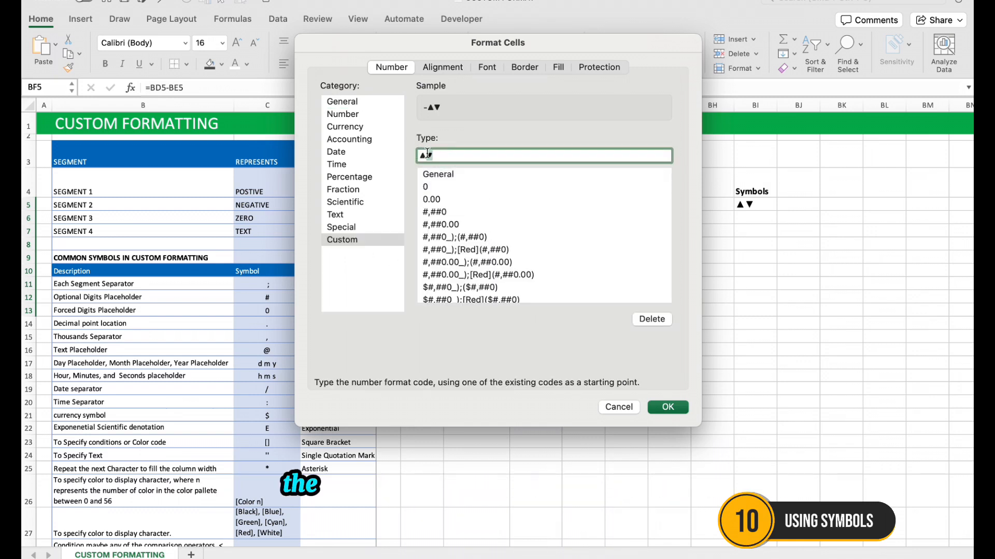
text(;)
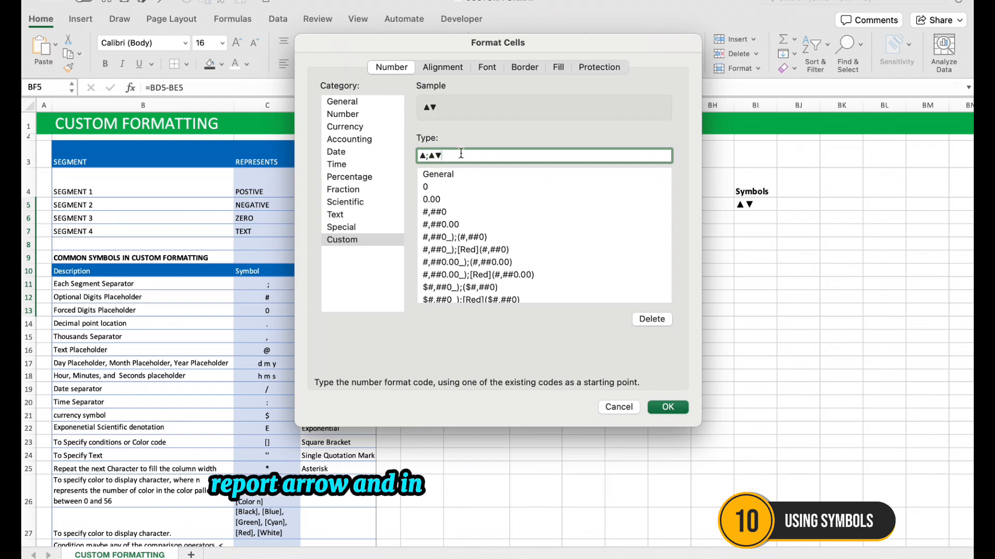
click(428, 155)
key(Delete)
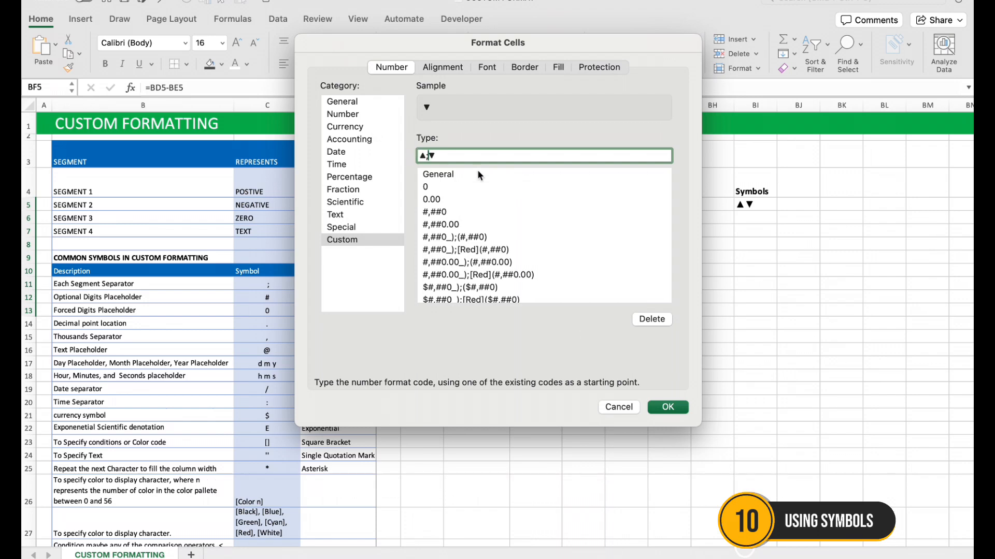
click(665, 409)
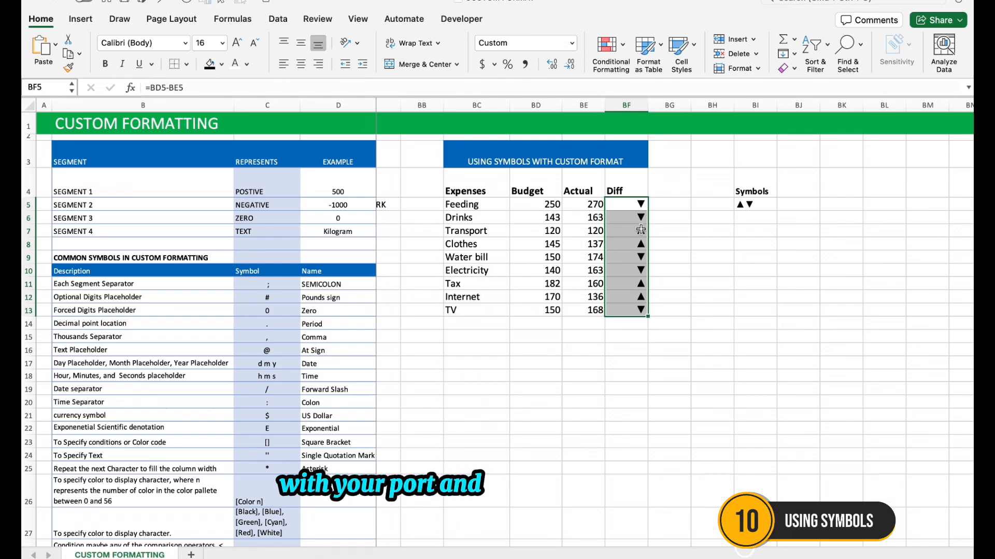
Extend the Diff cells' custom format to ▲;▼; with an empty third section for zero values
key(super+1)
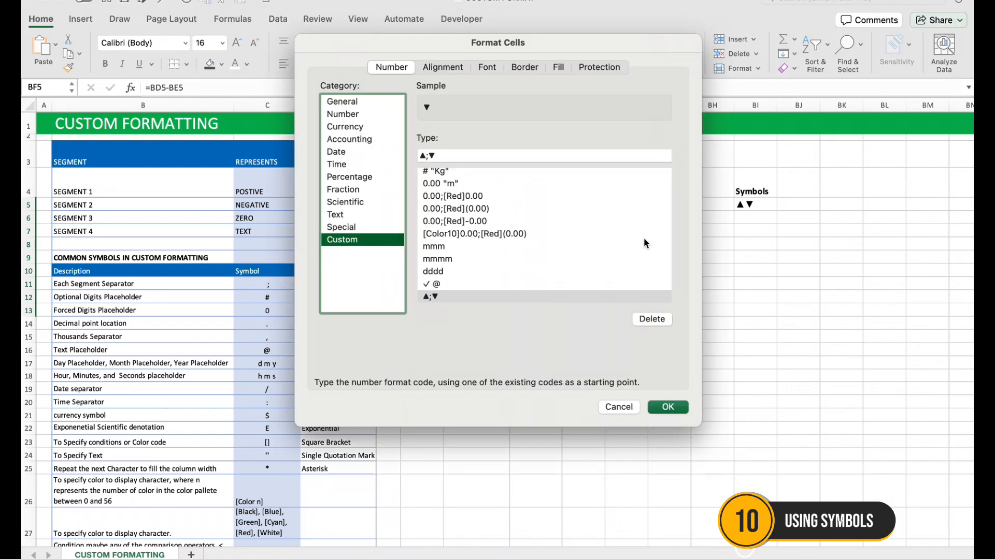
click(480, 155)
text(;)
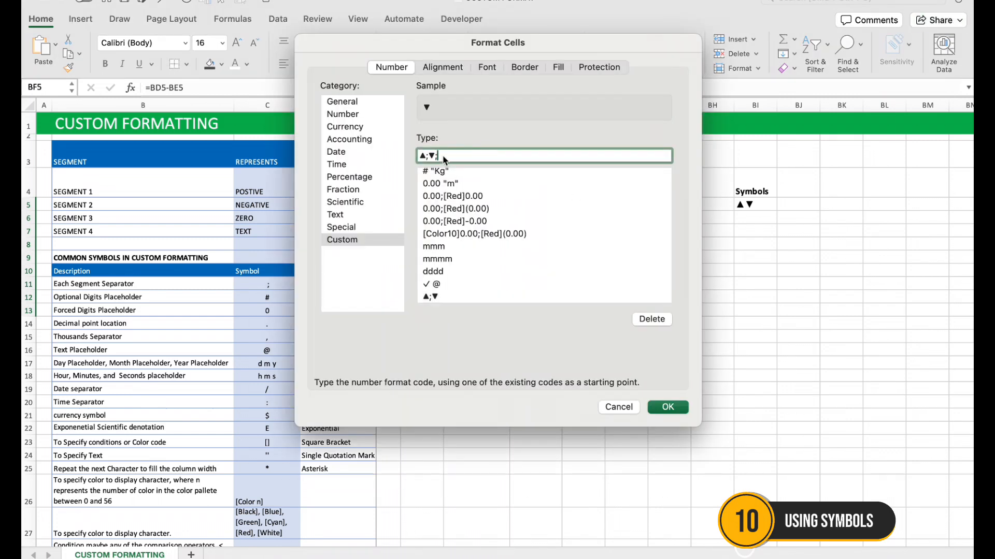
click(668, 407)
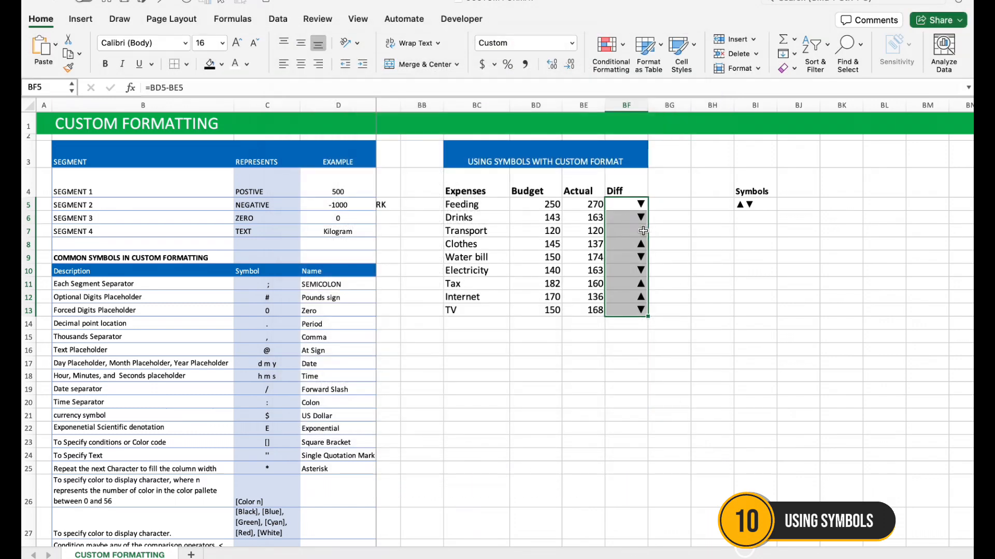
Colour the Diff arrows by changing the custom format to [green]▲;[red]▼; for positive and negative values
key(super+1)
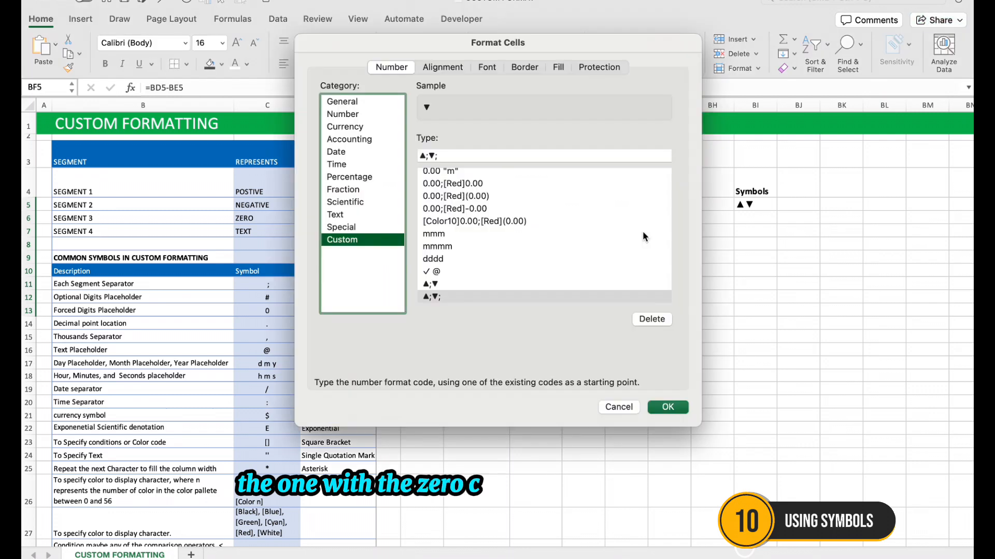
click(423, 155)
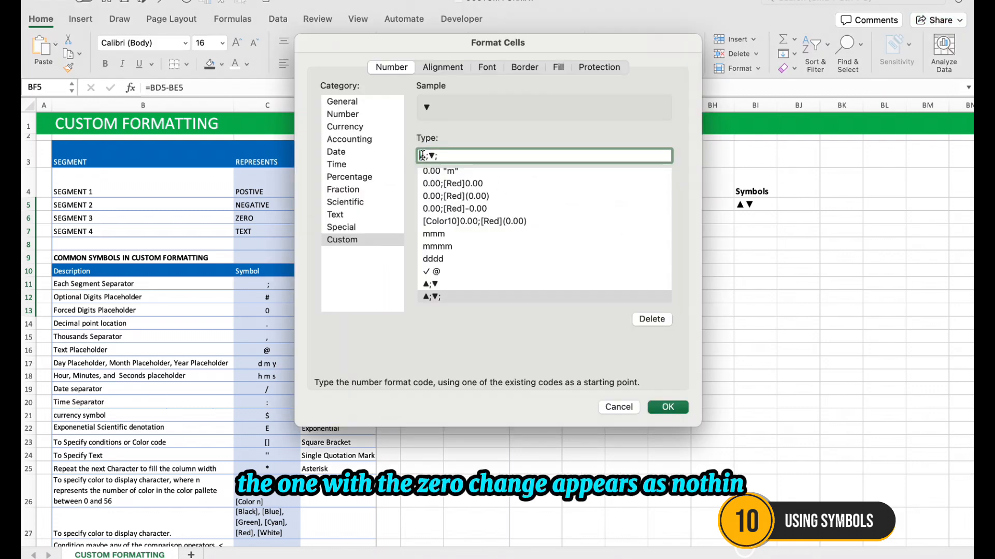
text([)
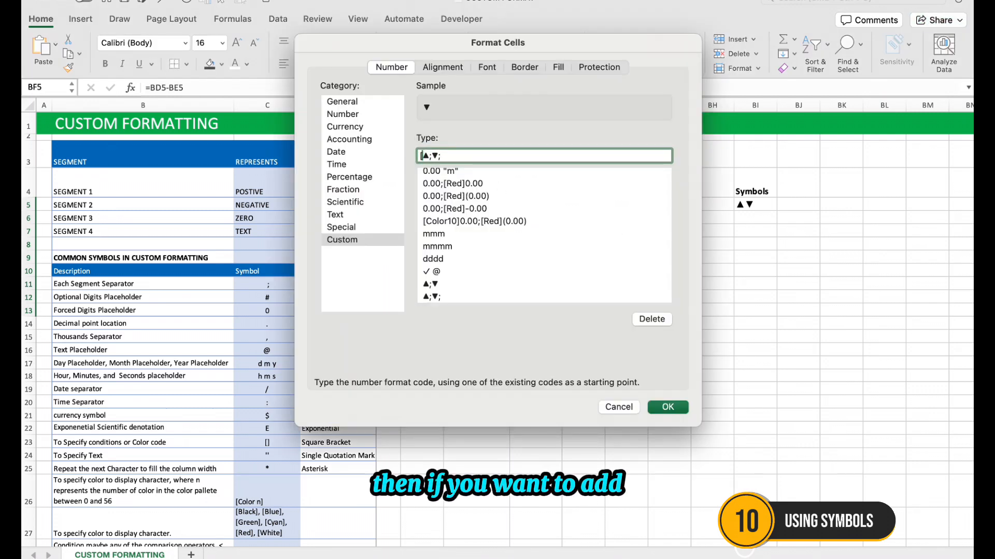
text(GR)
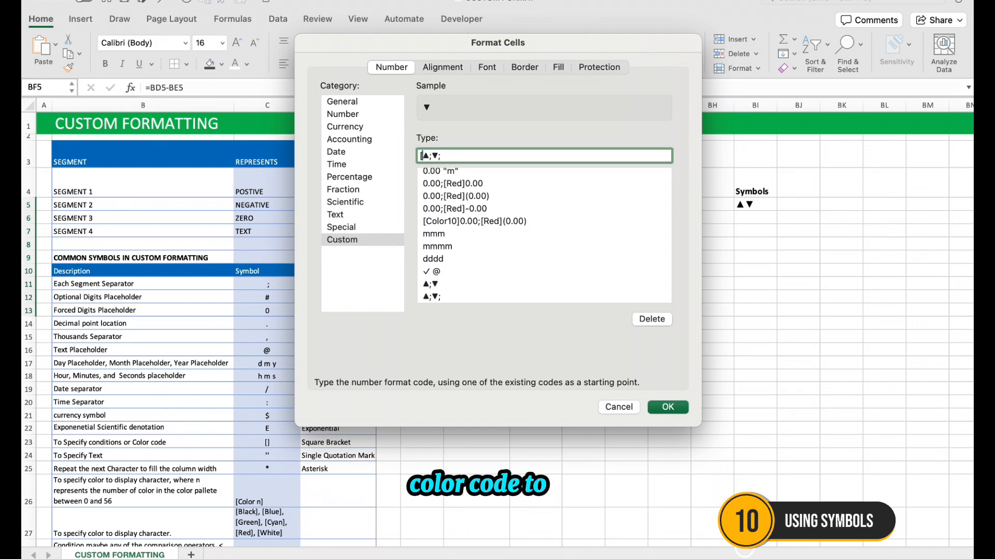
text([green)
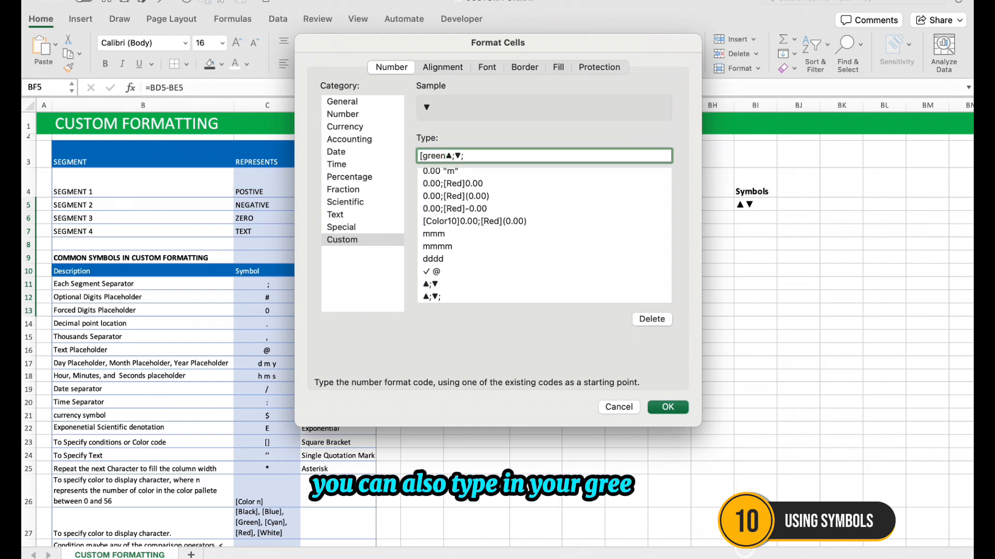
key(Right)
key(Right)
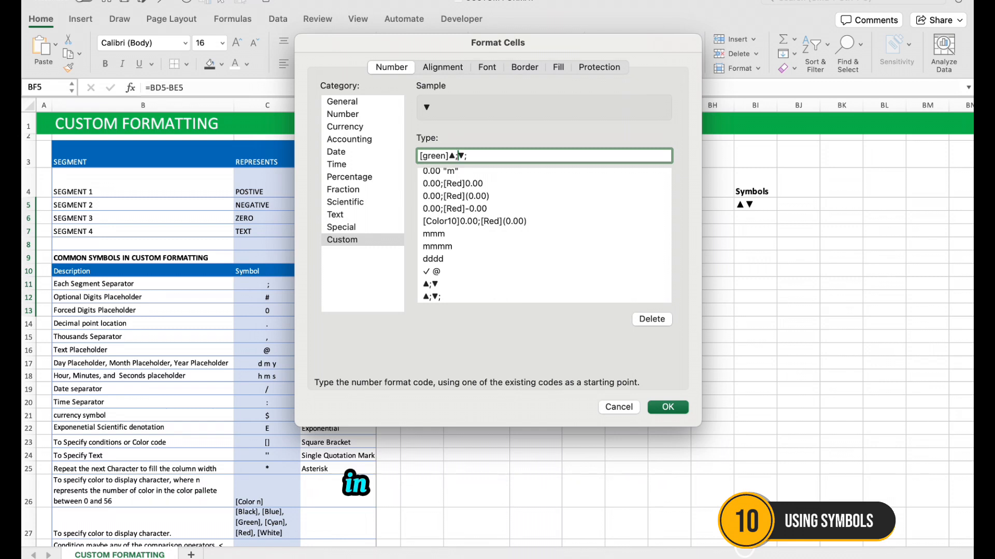
text([red])
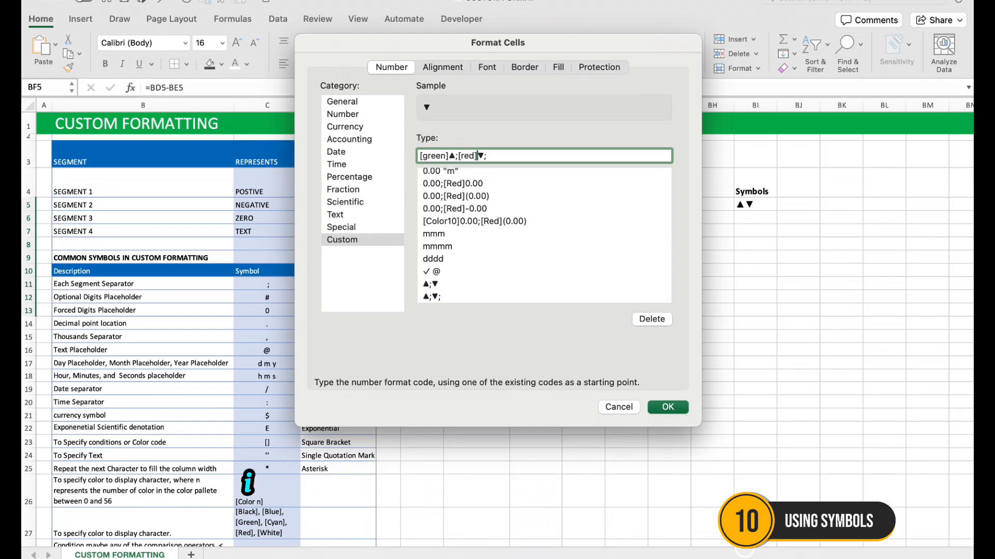
click(673, 408)
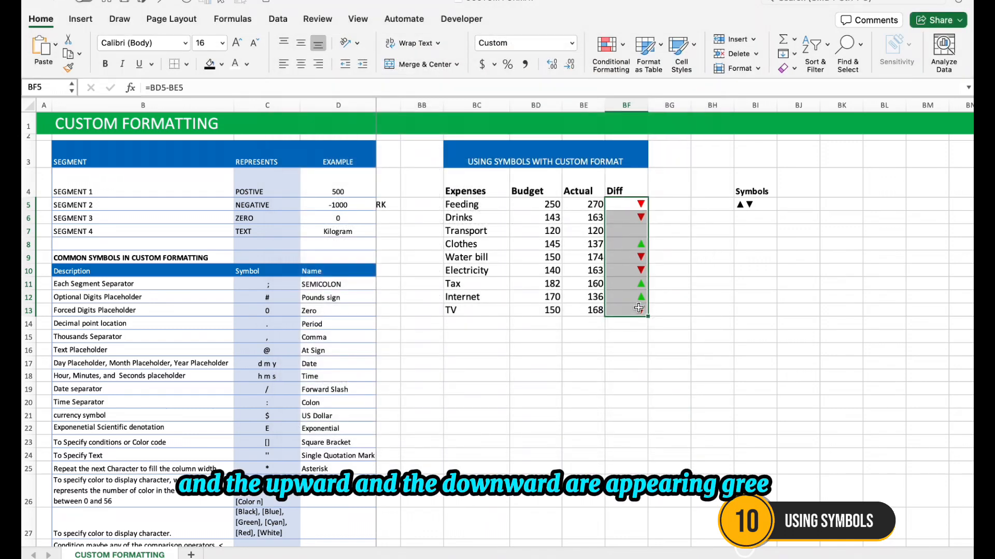
Show the numbers beside the Diff arrows in BF5:BF13 by changing the custom format to [Green]# ▲;[Red]# ▼;
key(super+1)
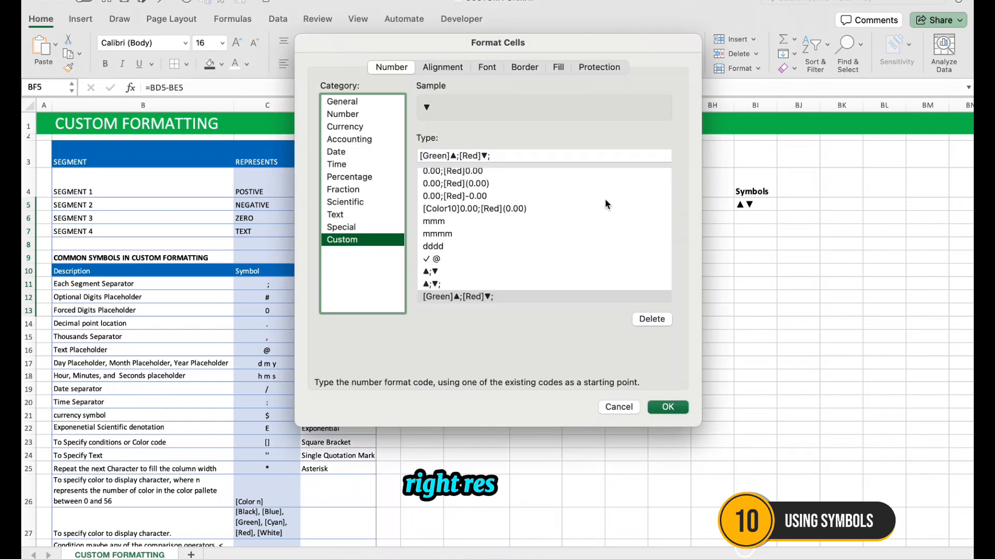
click(451, 156)
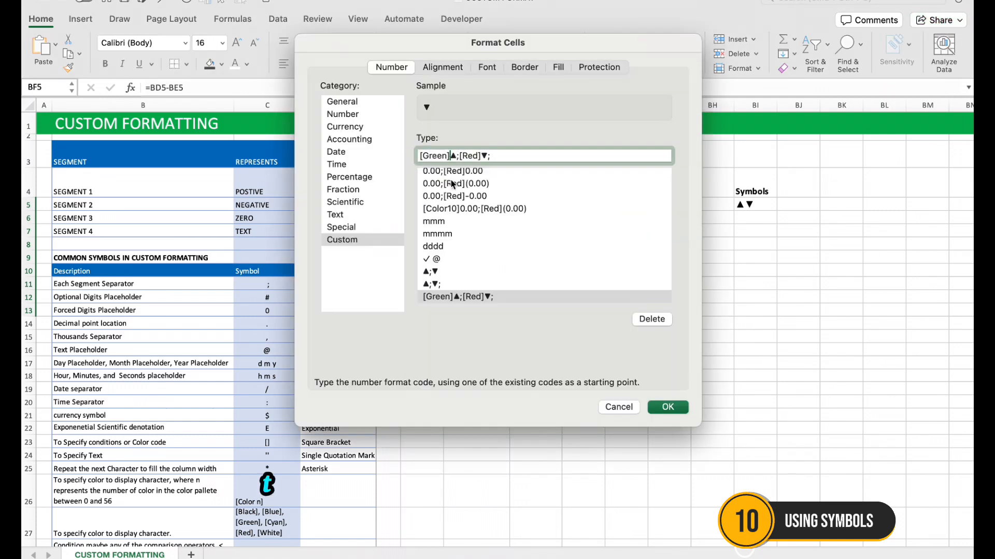
text(#)
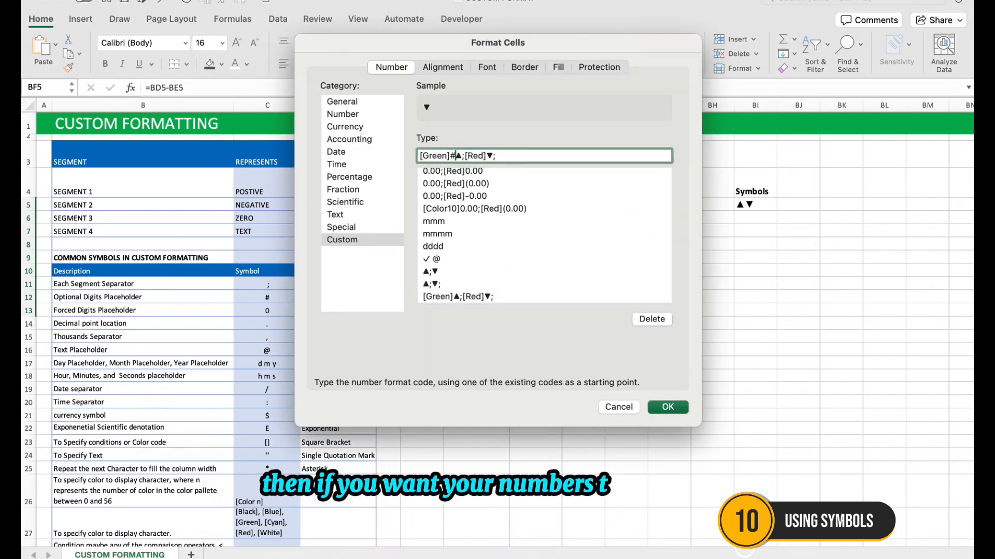
click(483, 157)
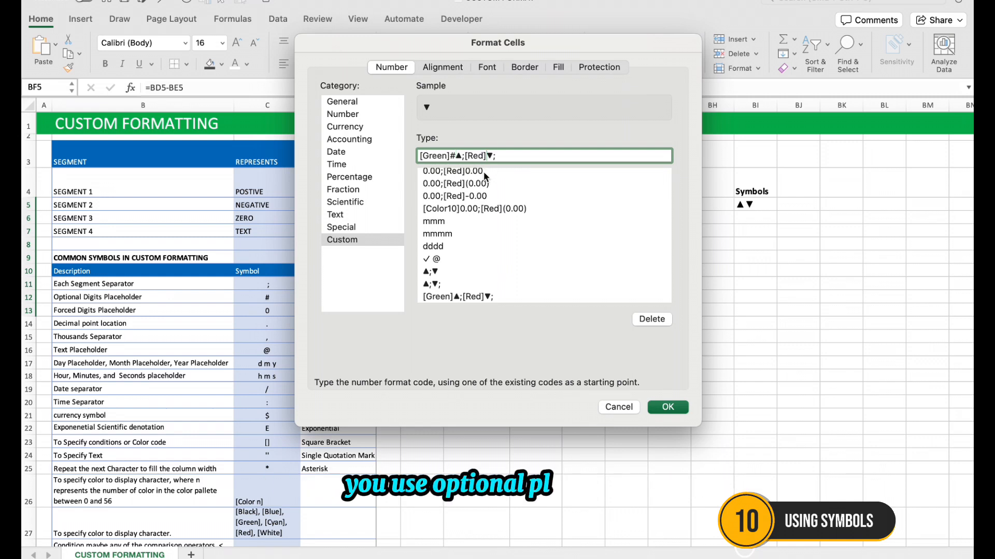
click(456, 156)
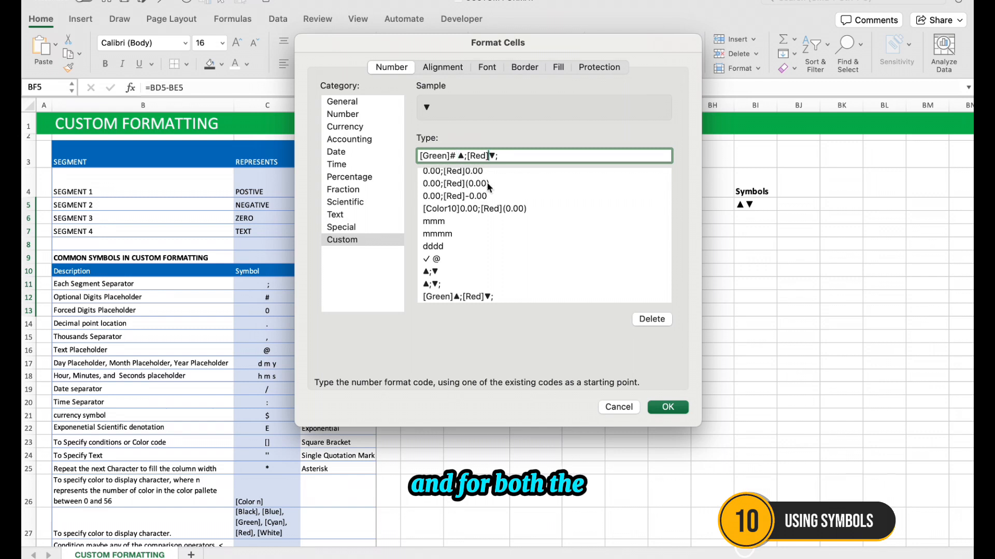
text(#)
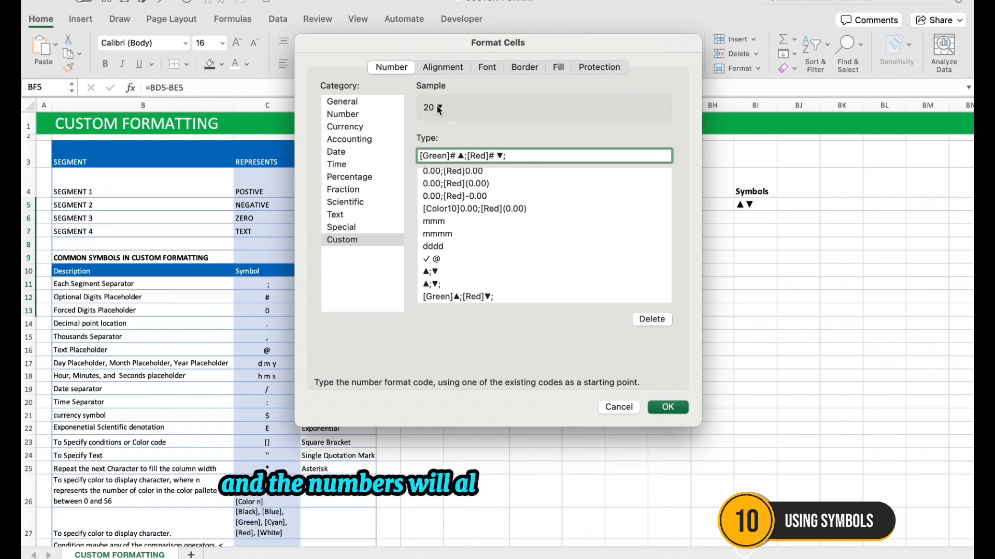
click(660, 408)
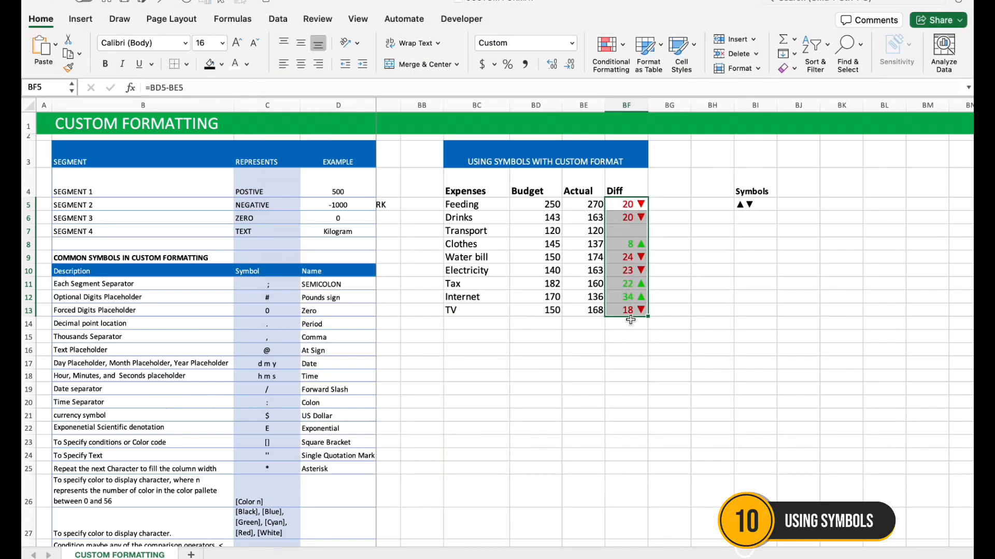
Separate numbers from arrows with repeating spaces and add a minus sign for negatives, using the custom format [Green]#* ▲;[Red]-#* ▼; in the Diff cells
key(super+1)
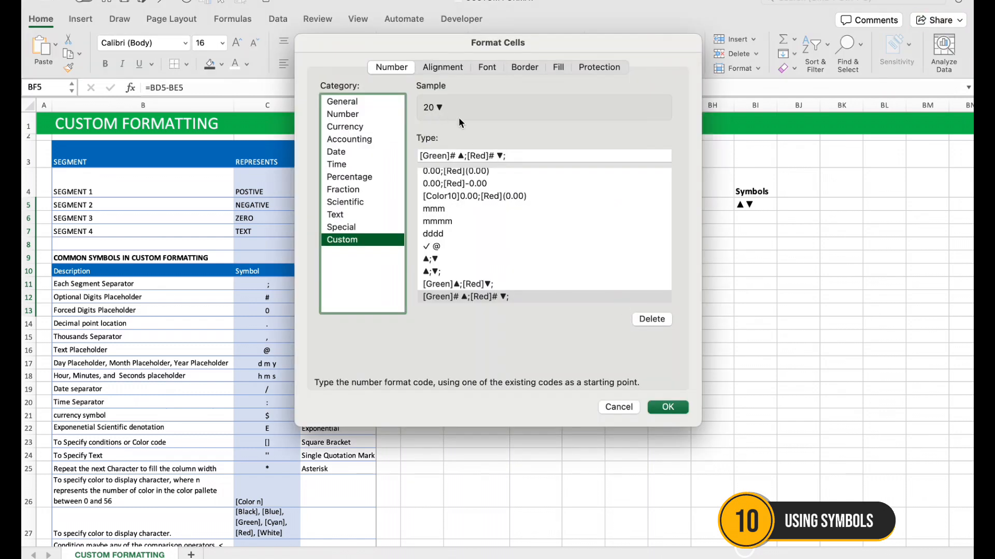
click(458, 157)
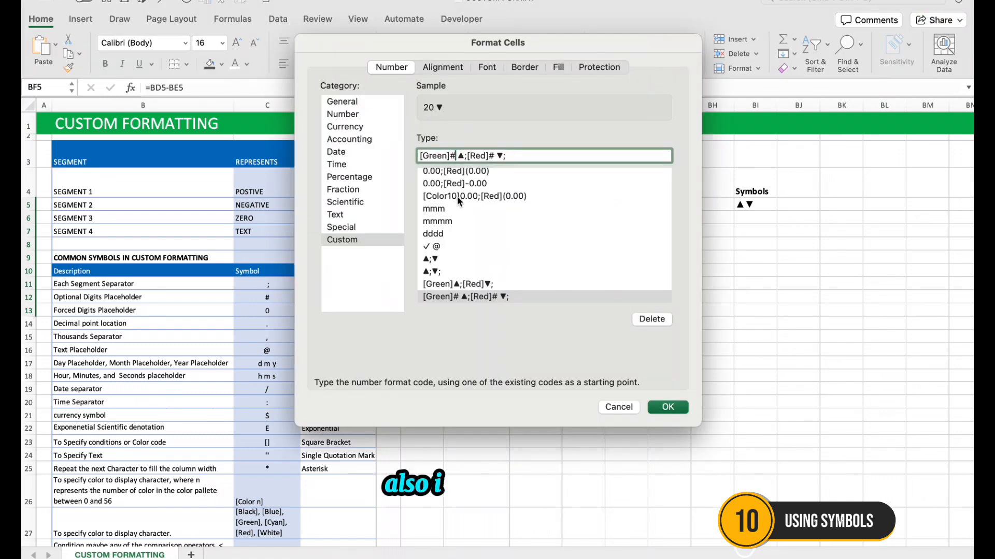
text(*)
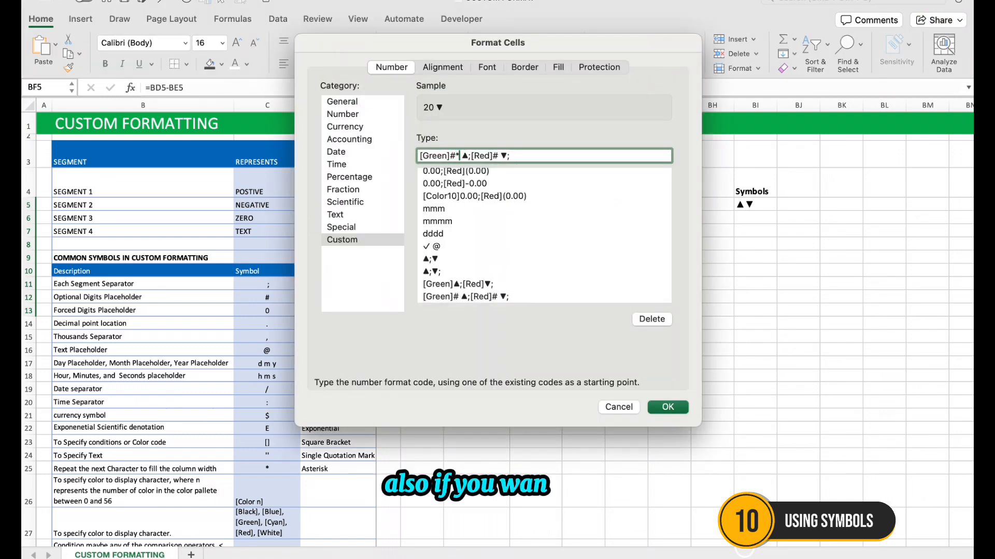
click(500, 156)
text(*)
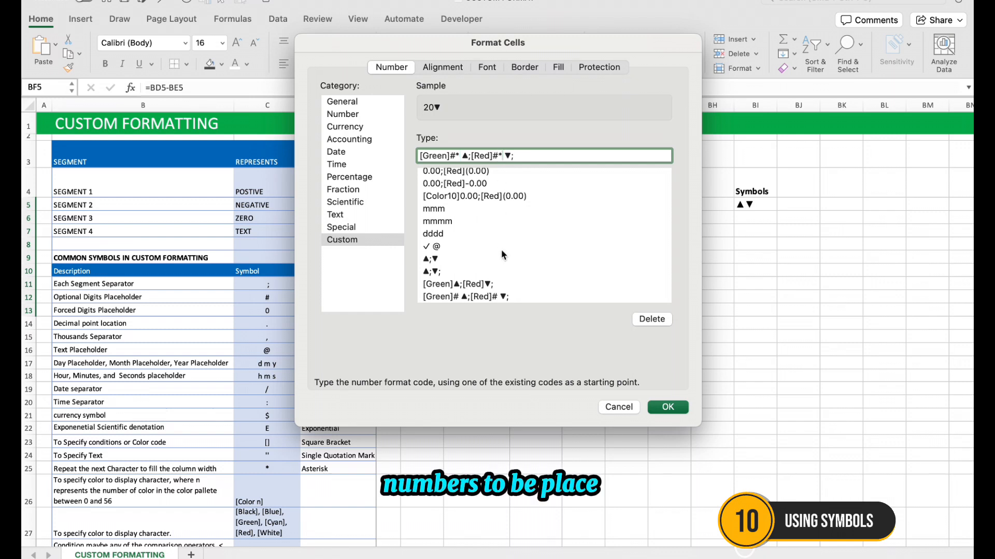
key(Right)
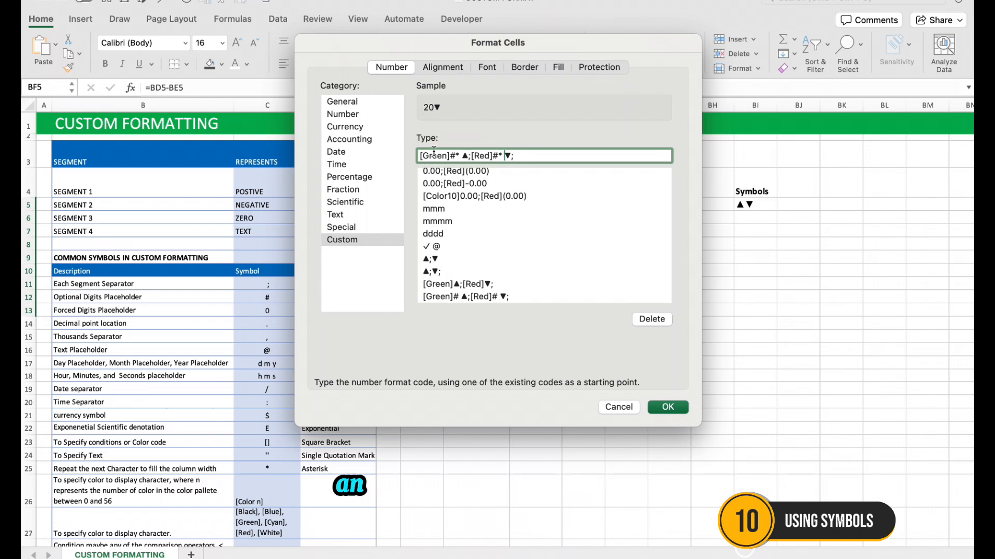
click(493, 155)
text(-)
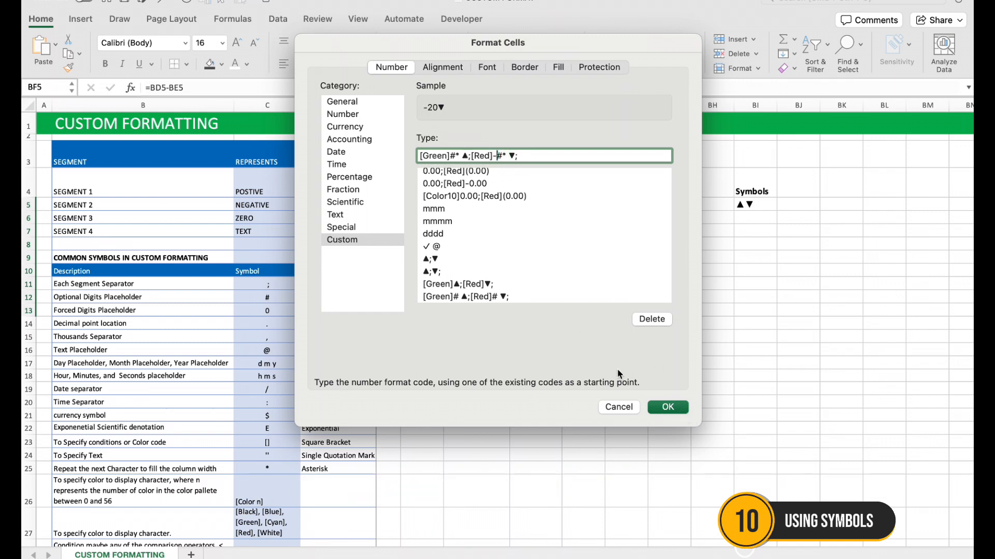
click(679, 408)
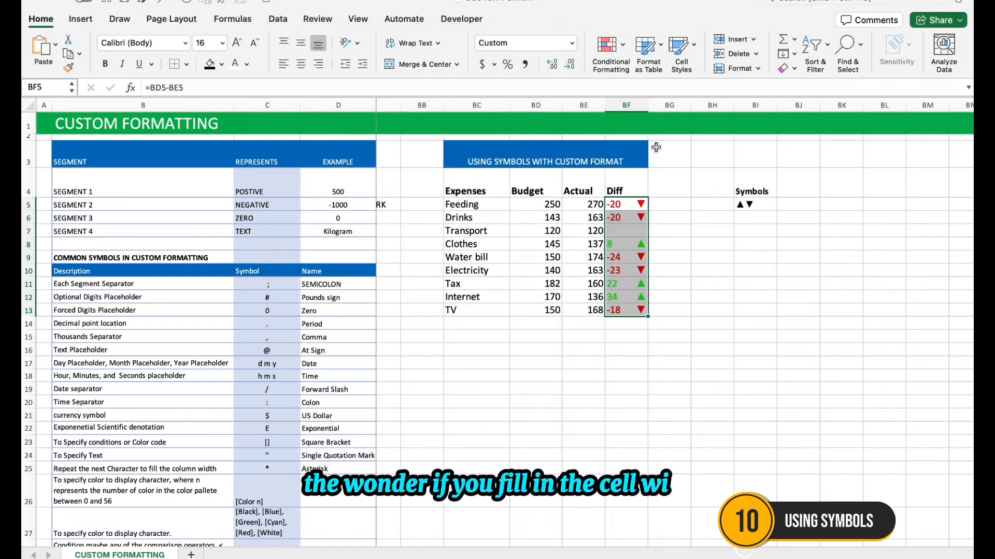
Narrow the Diff column BF slightly and deselect the formatted cells
mouse_move(648, 105)
mouse_down()
mouse_move(662, 105)
mouse_move(627, 106)
mouse_move(636, 108)
mouse_up()
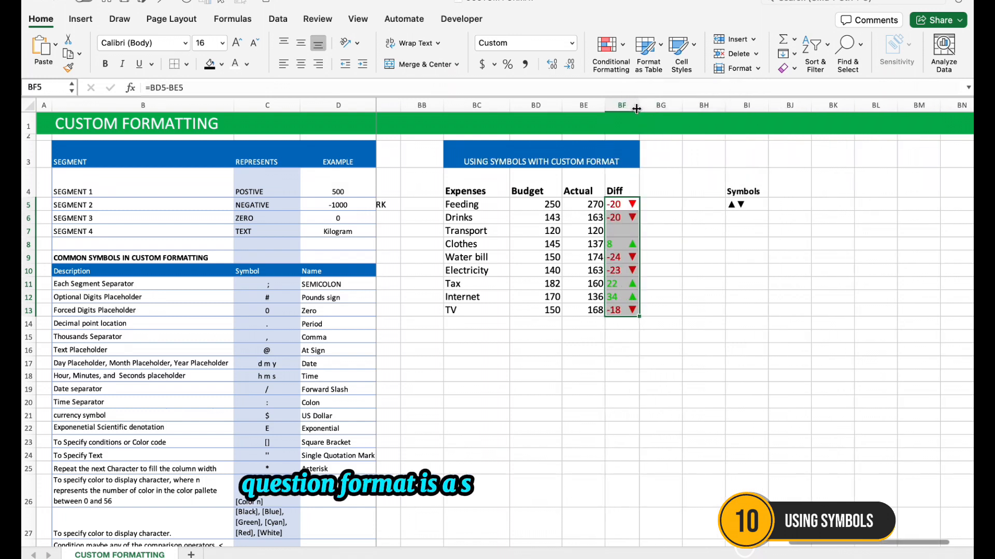
click(654, 297)
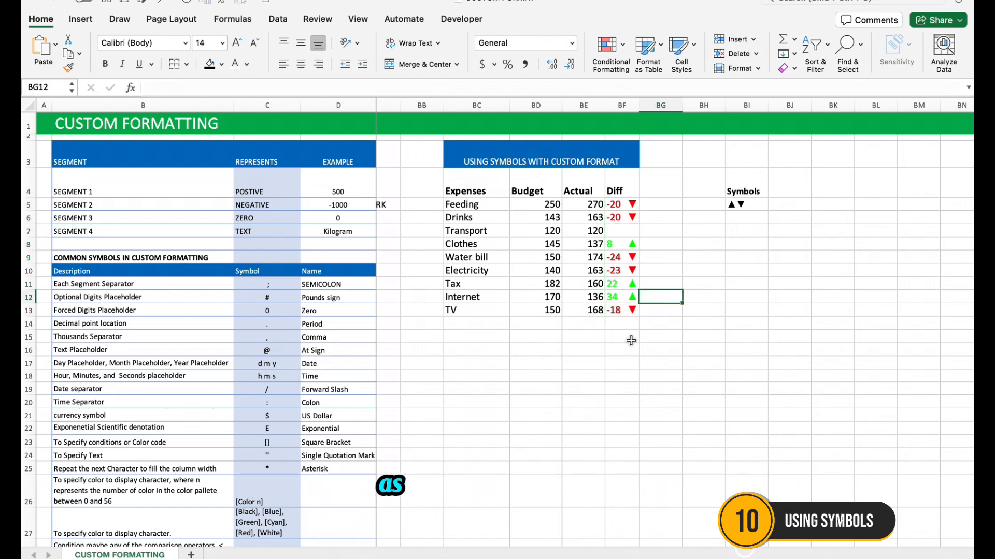
Give positive Diff values in BF5:BF13 a darker green by replacing [Green] with the colour code [Color10] in their custom format
drag(623, 209, 634, 309)
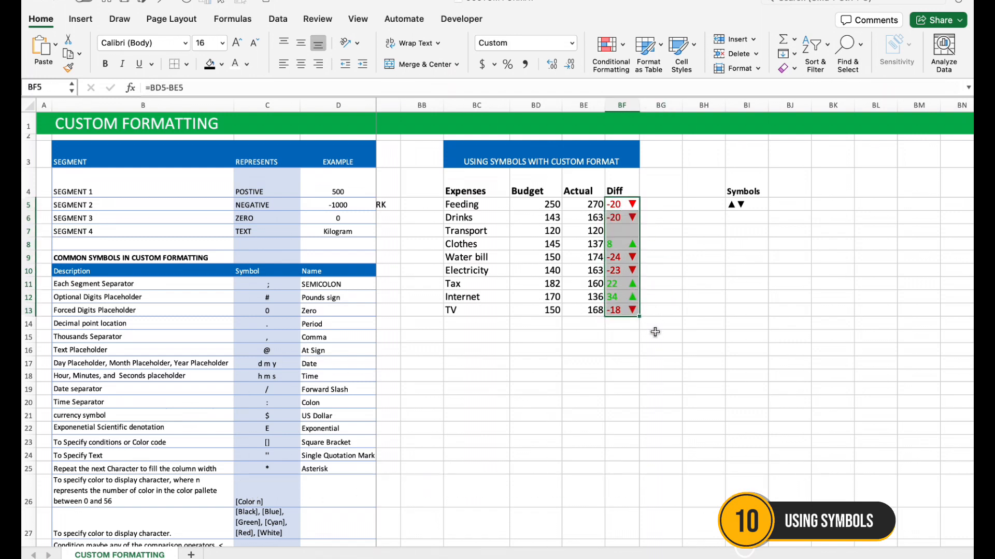
key(super+1)
click(430, 155)
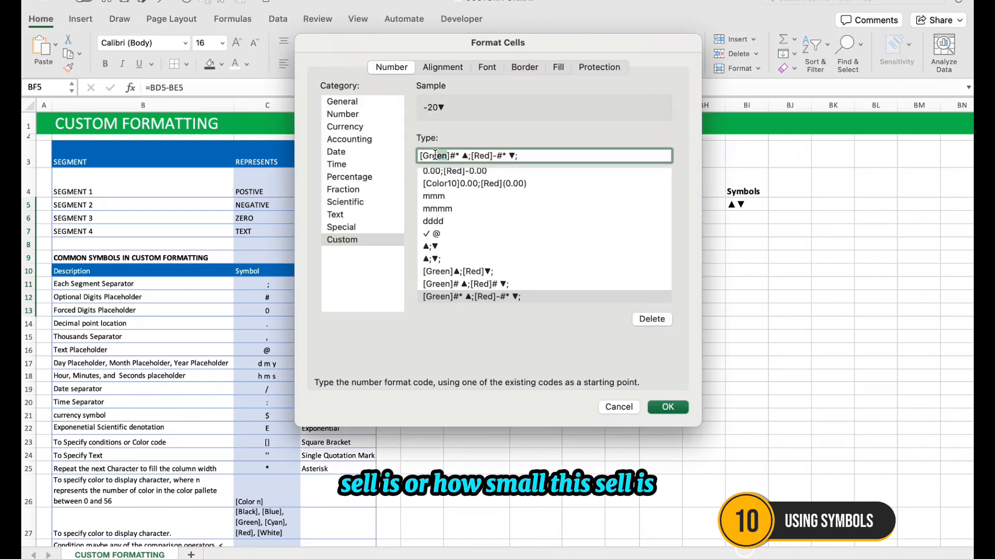
double_click(425, 155)
text(colo)
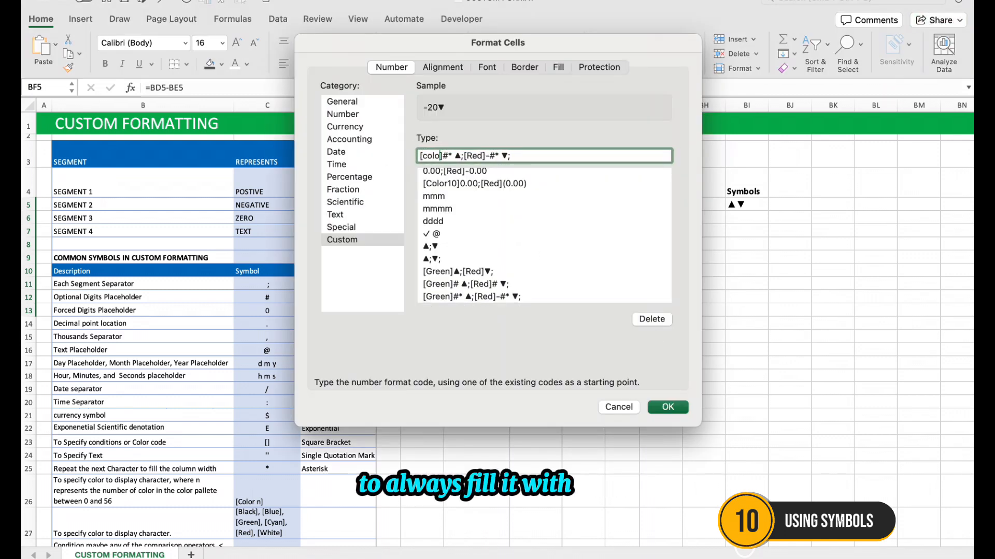
text(r 10)
key(Return)
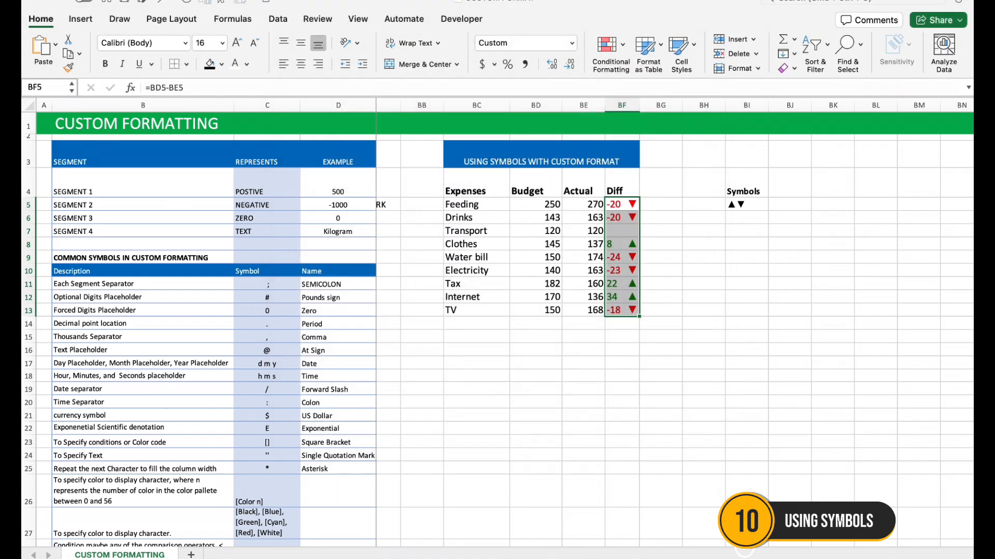